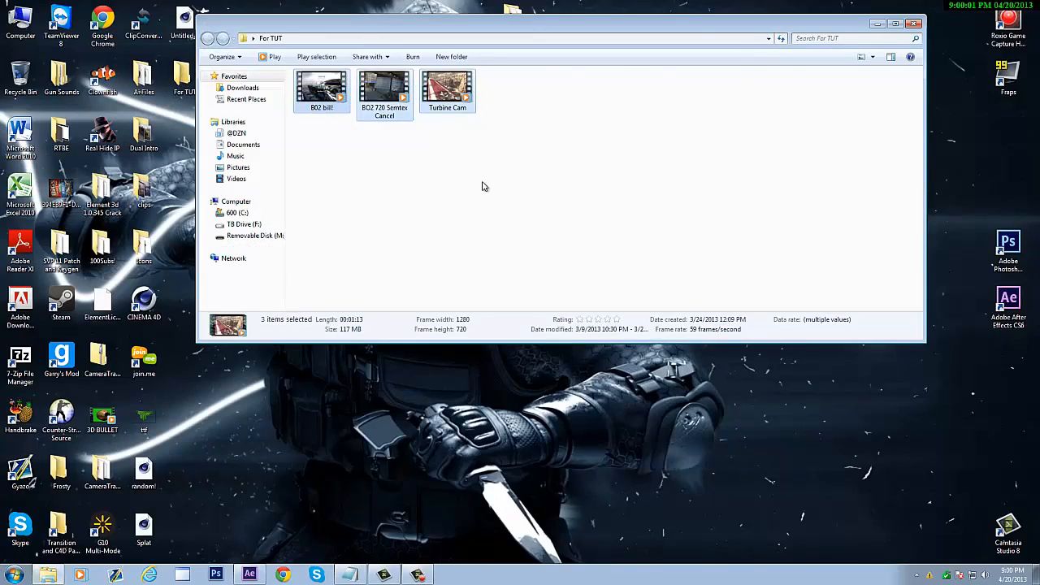
- Deselect the clips and minimize the For TUT folder window to reveal the desktop
left_click(484, 187)
left_click(877, 25)
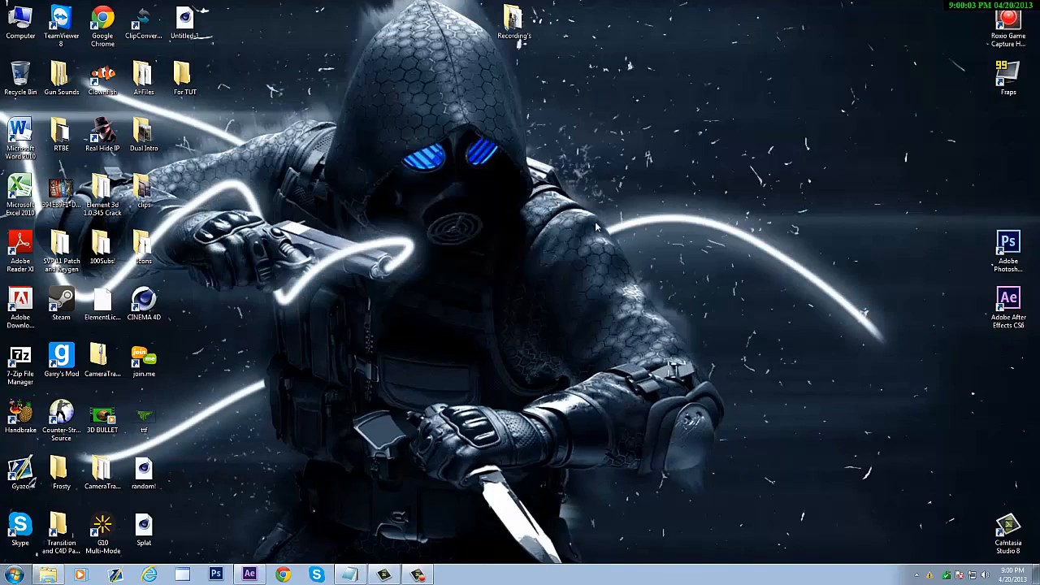
left_click_drag(671, 214, 480, 185)
- Restore After Effects, dismiss the colour scheme notice, and open the Import File dialog from the Project panel
left_click(249, 575)
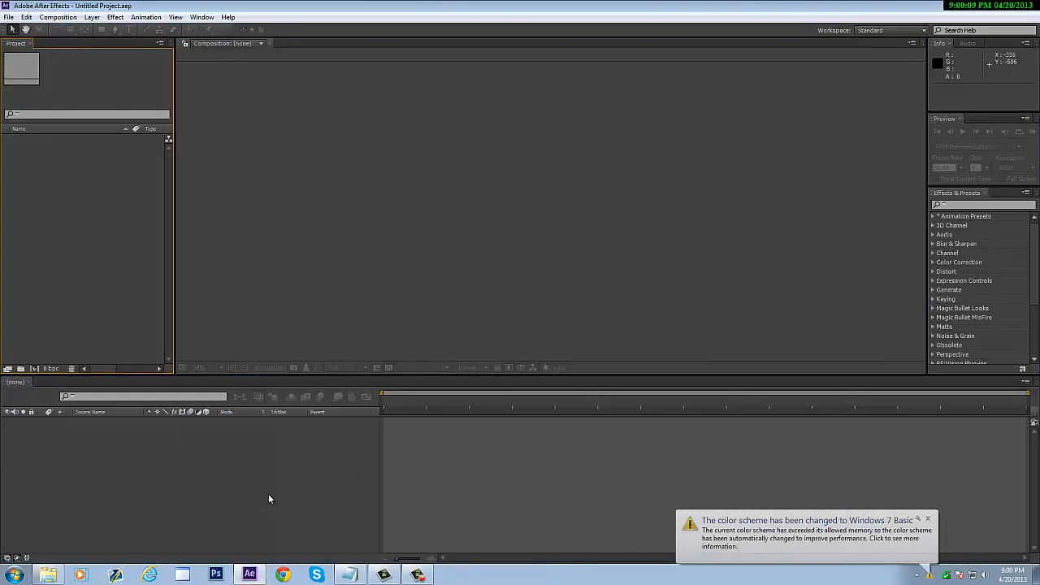
left_click(928, 520)
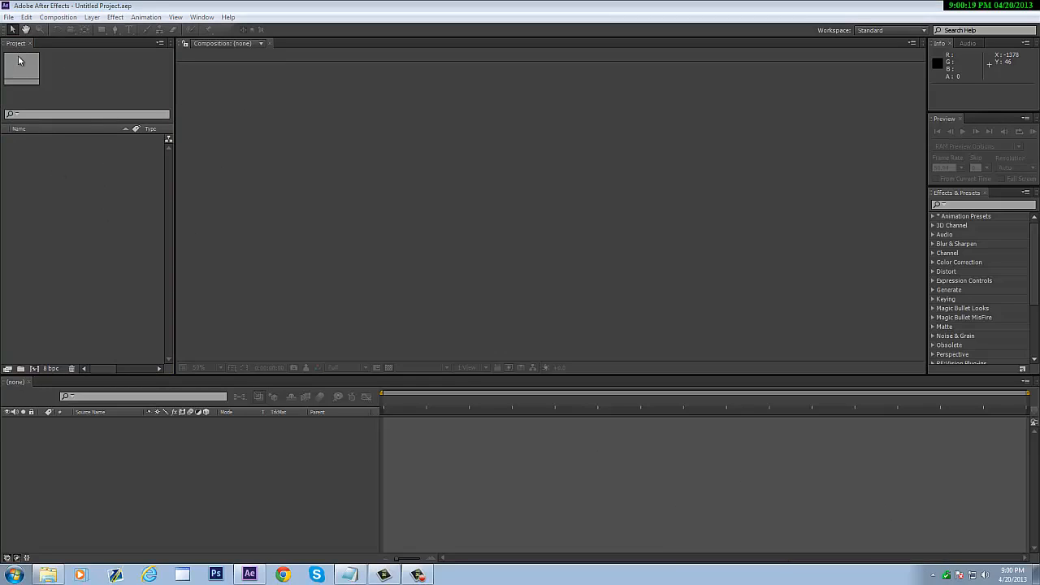
left_click(78, 195)
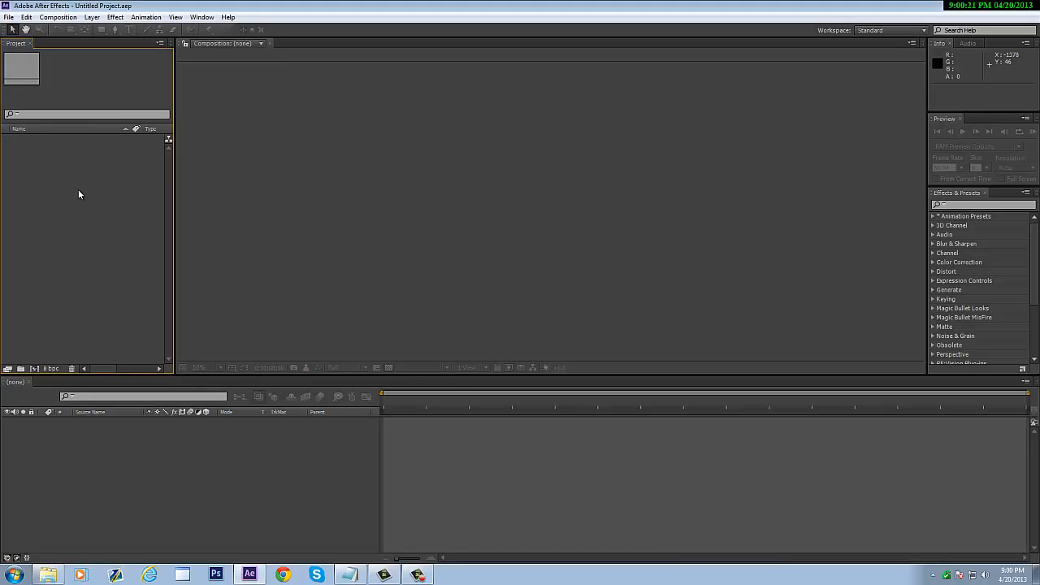
double_click(85, 213)
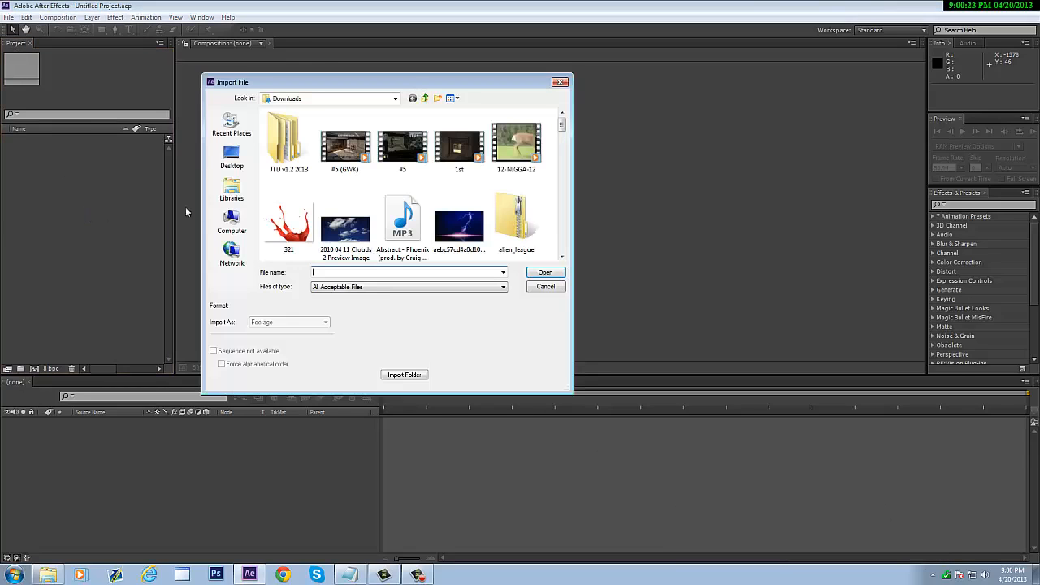
- Go to Desktop > For TUT, select all three gameplay clips, and import them
left_click(231, 154)
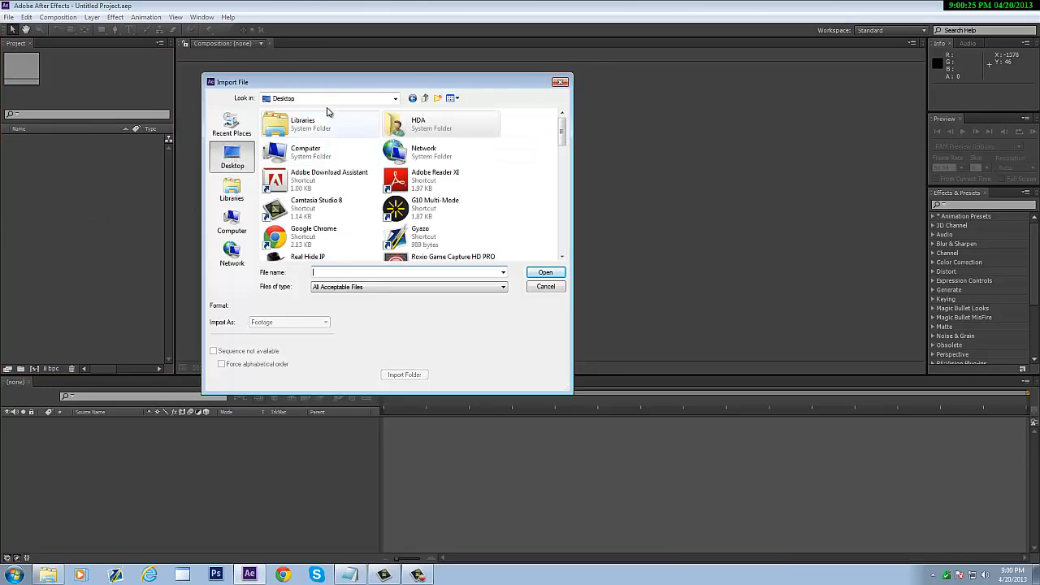
left_click_drag(565, 137, 554, 225)
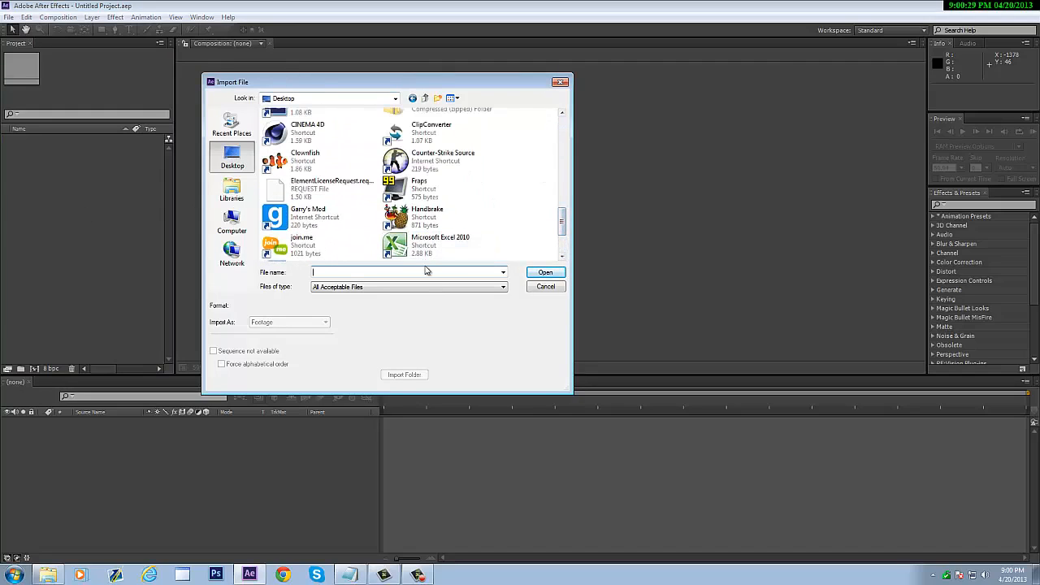
type("f")
key("Down")
key("Return")
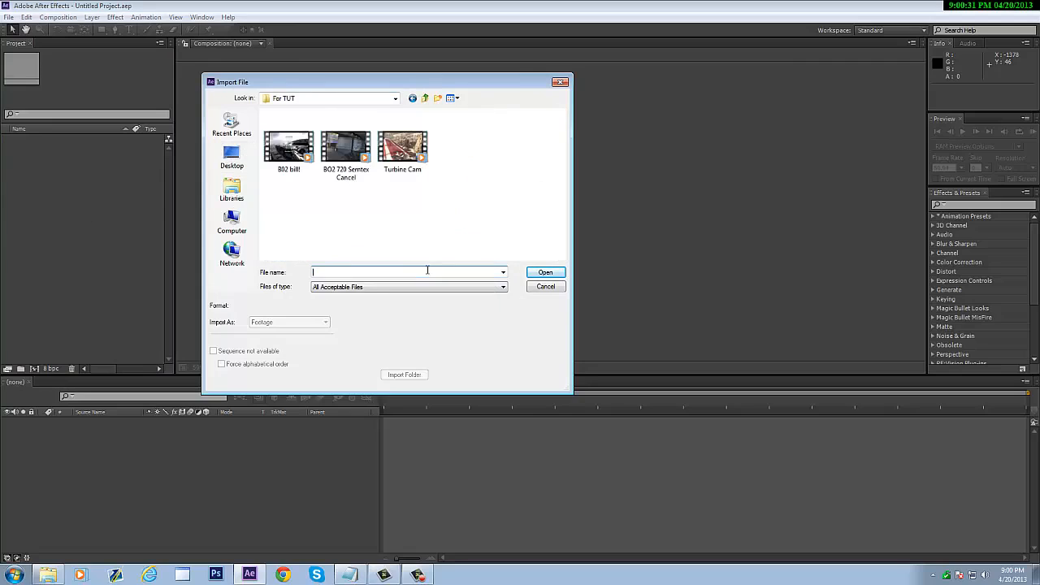
left_click_drag(483, 194, 257, 149)
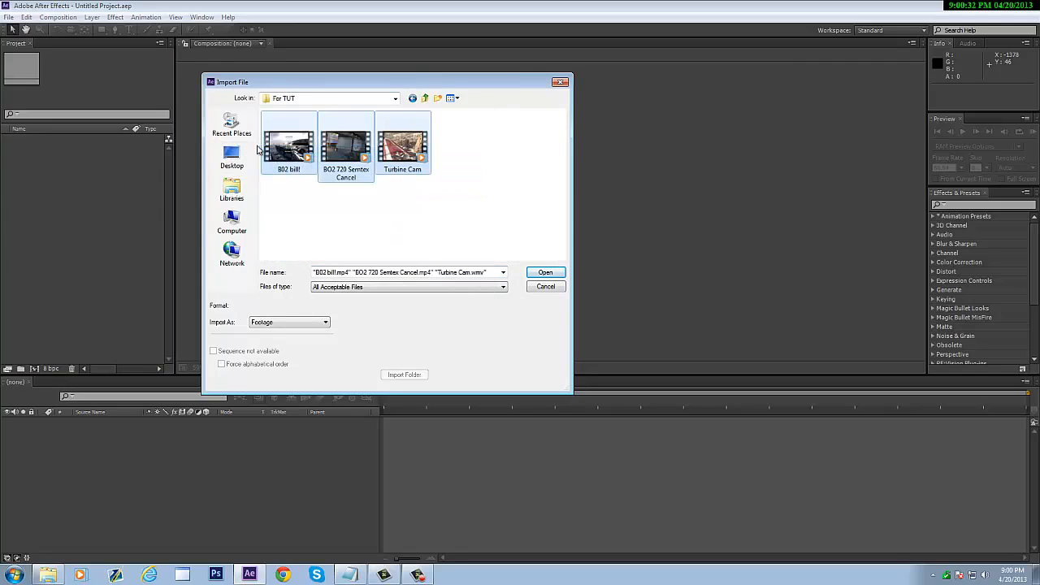
left_click(548, 273)
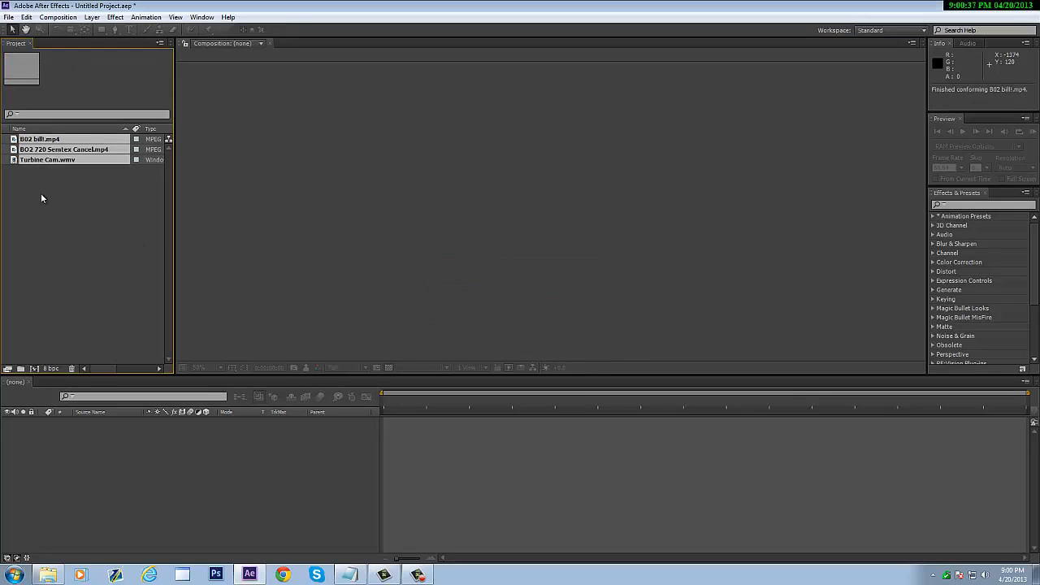
- Create a new B02 bill composition by dragging the B02 bill clip onto the New Composition icon
left_click(38, 169)
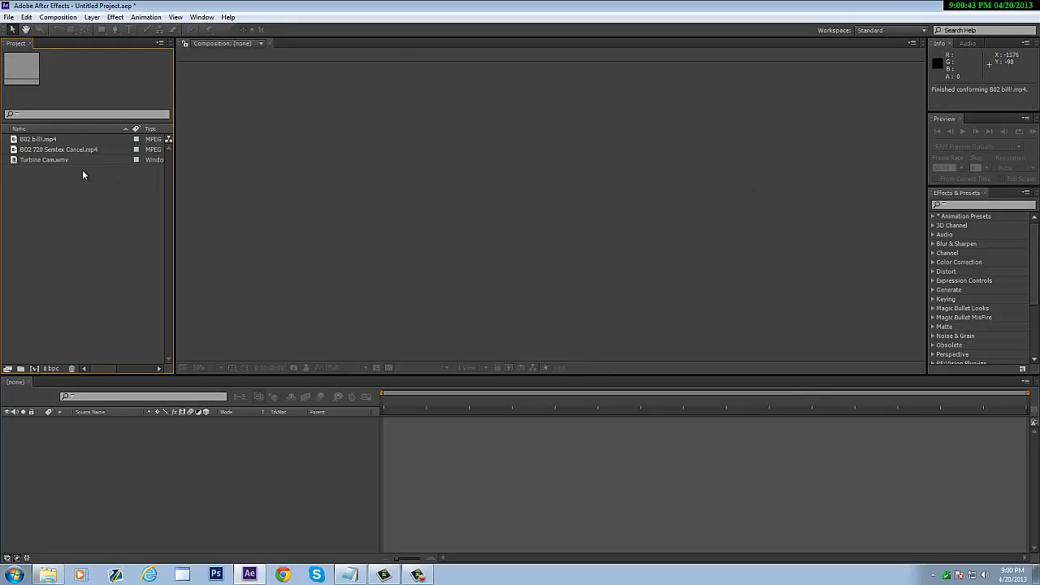
left_click_drag(82, 175, 67, 152)
left_click(50, 140)
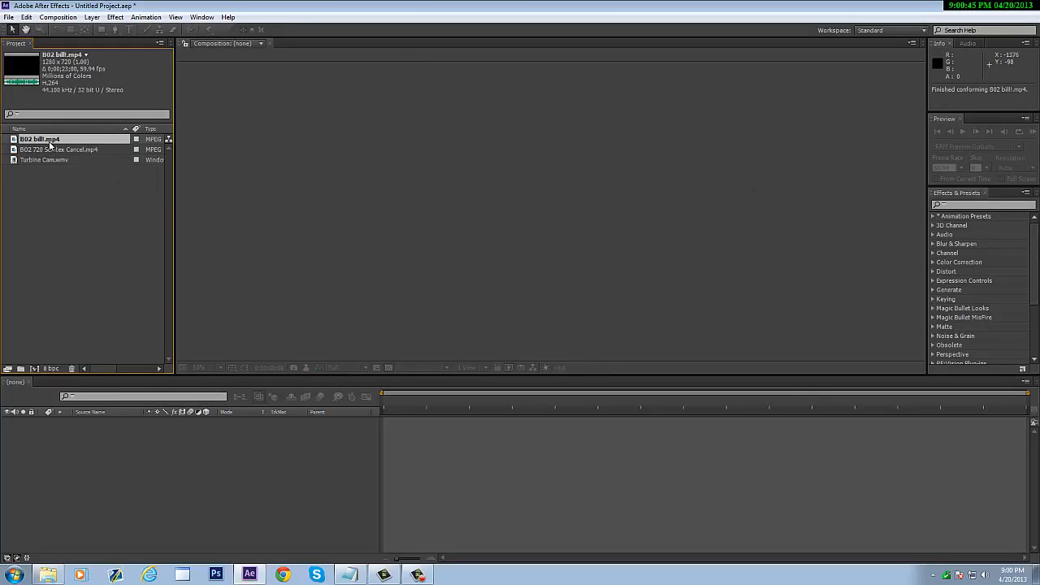
left_click(71, 150)
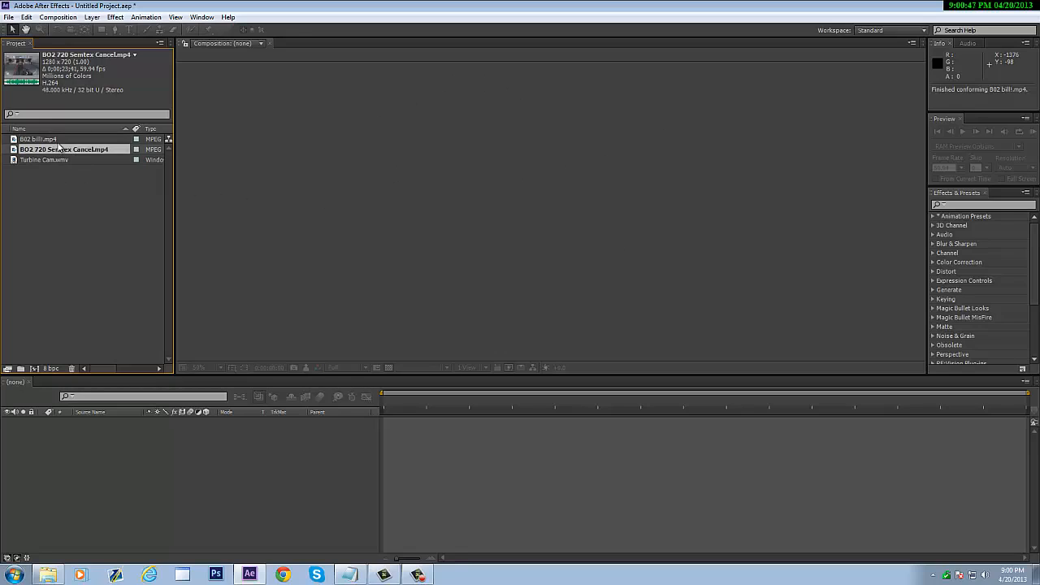
left_click_drag(55, 139, 35, 369)
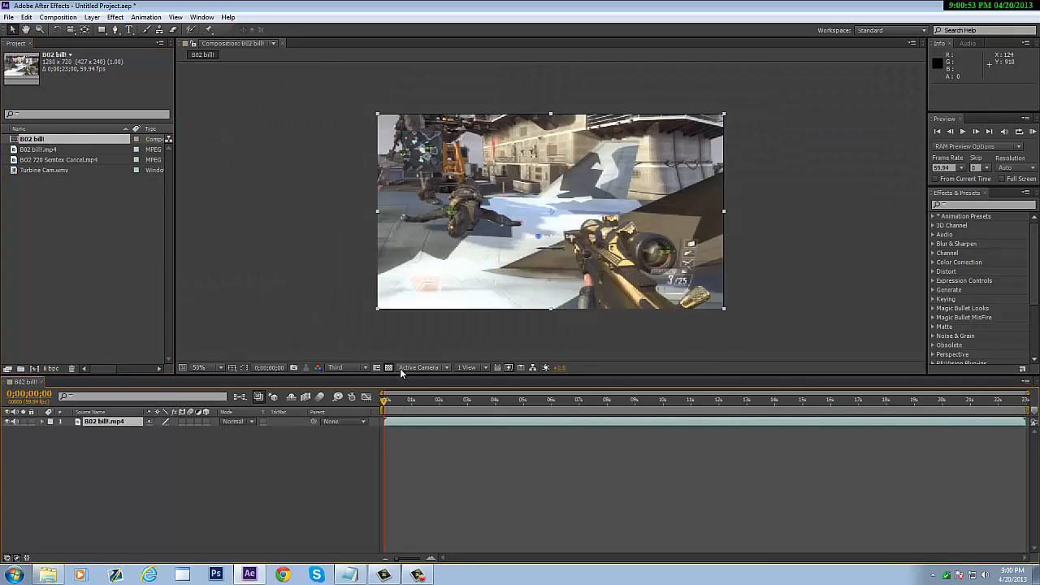
- Set the viewer resolution to Full and stretch the layer to 101% horizontal scale
left_click(354, 368)
left_click(360, 398)
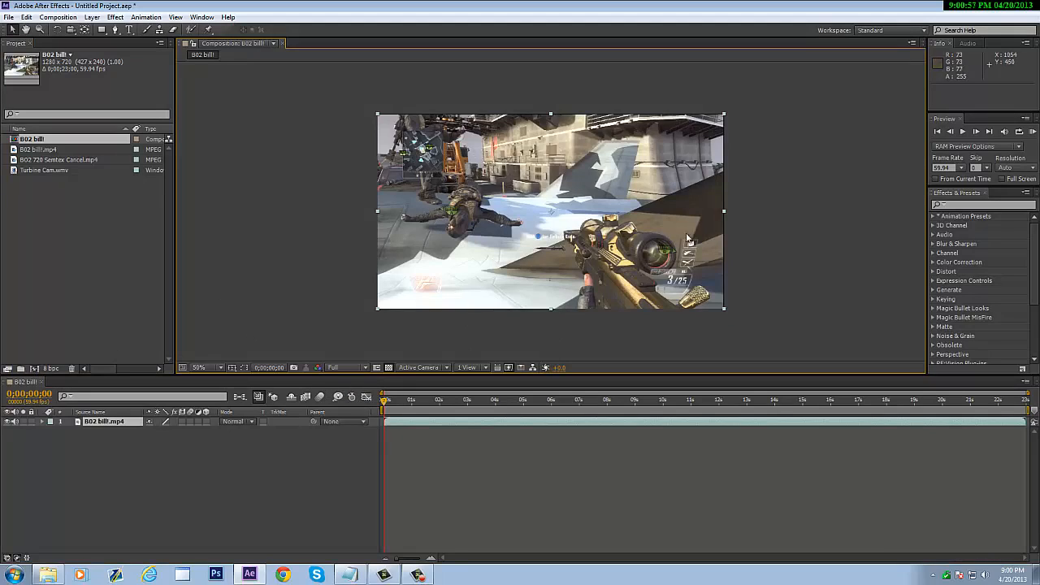
left_click_drag(726, 209, 728, 209)
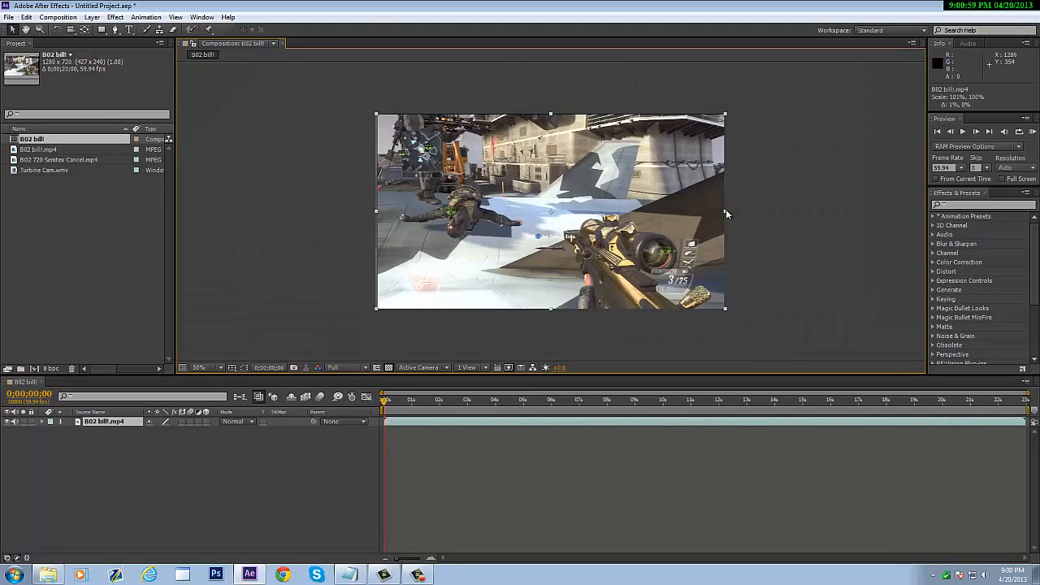
mouse_move(385, 404)
left_mouse_down()
mouse_move(712, 402)
mouse_move(385, 403)
left_mouse_up()
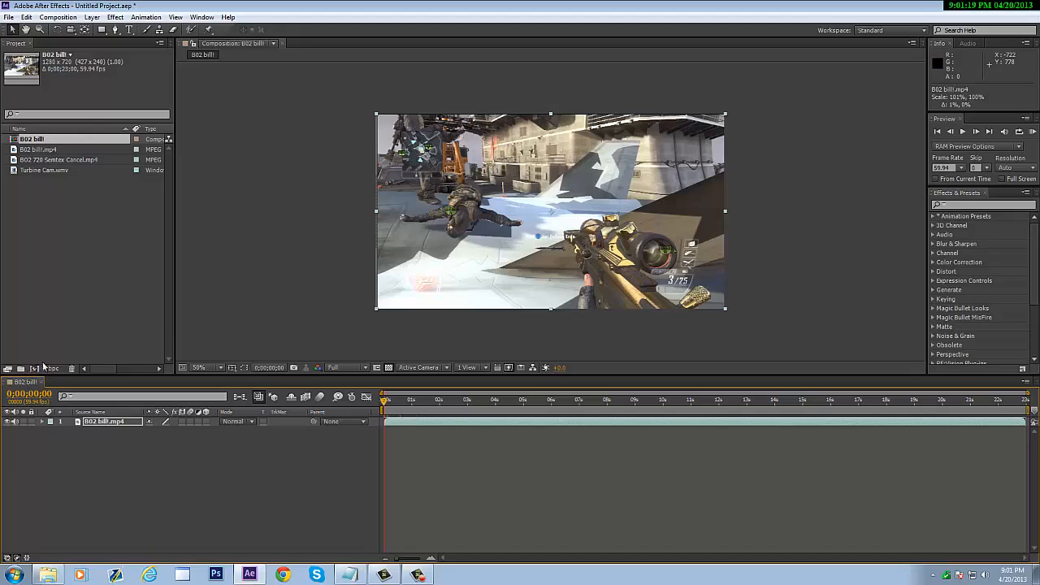
- Select the B02 bill layer, play the composition, and scrub to about seven seconds
left_click(118, 423)
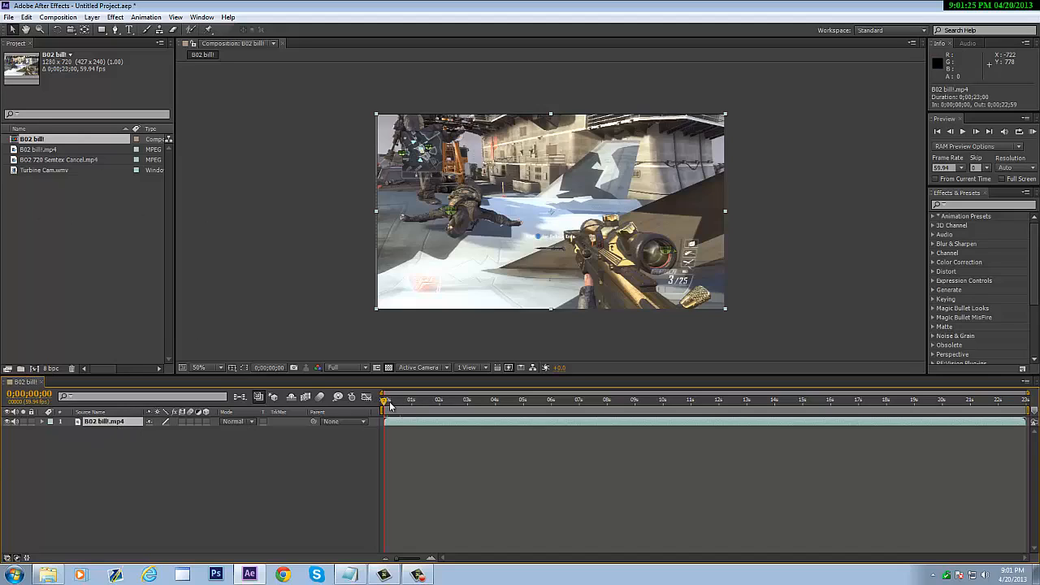
key("space")
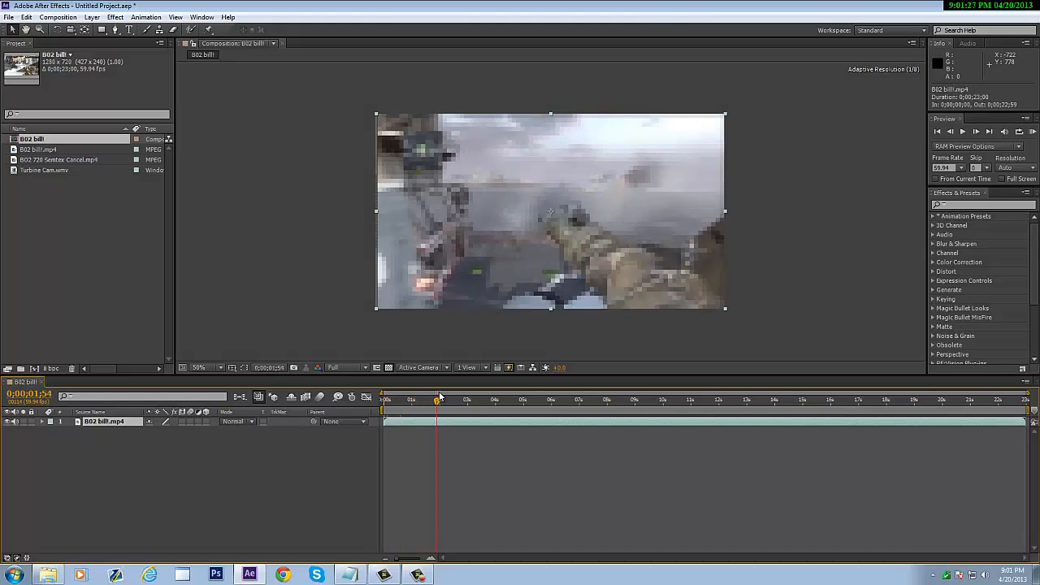
left_click_drag(415, 402, 370, 405)
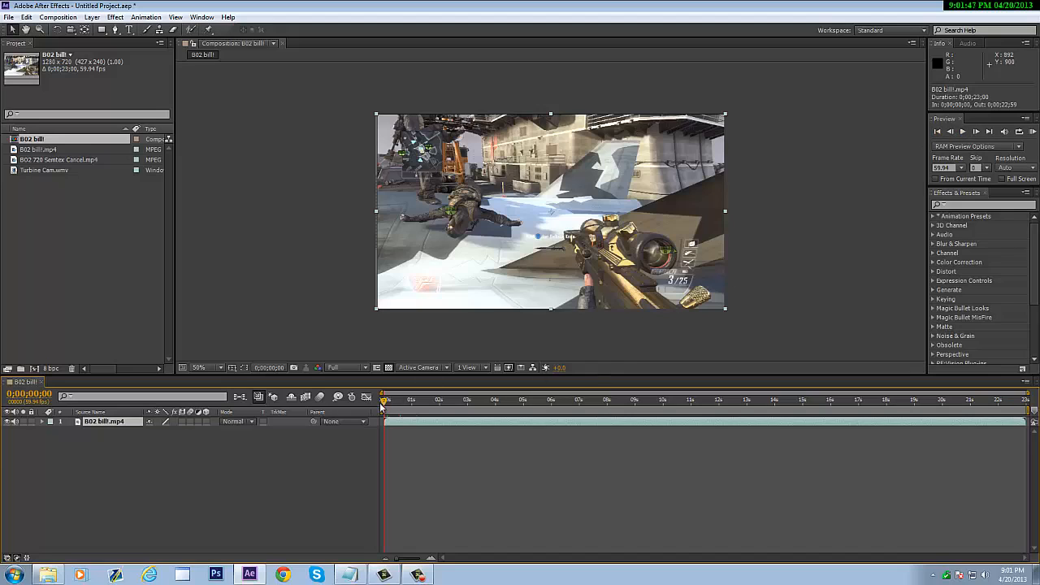
left_click_drag(383, 406, 773, 398)
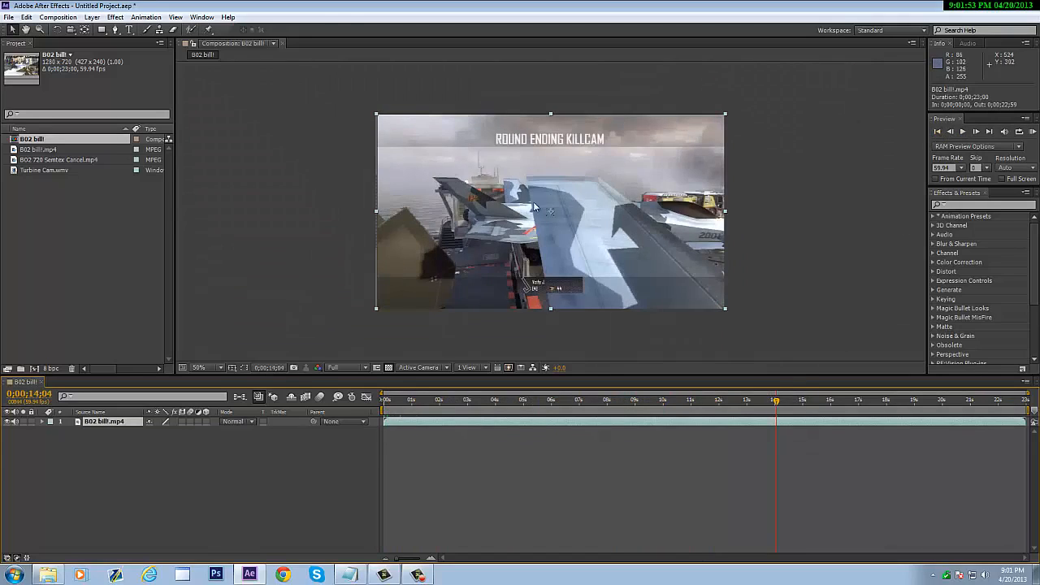
- Step through the clip frame by frame, check the last frame, then play from the start
left_click(941, 132)
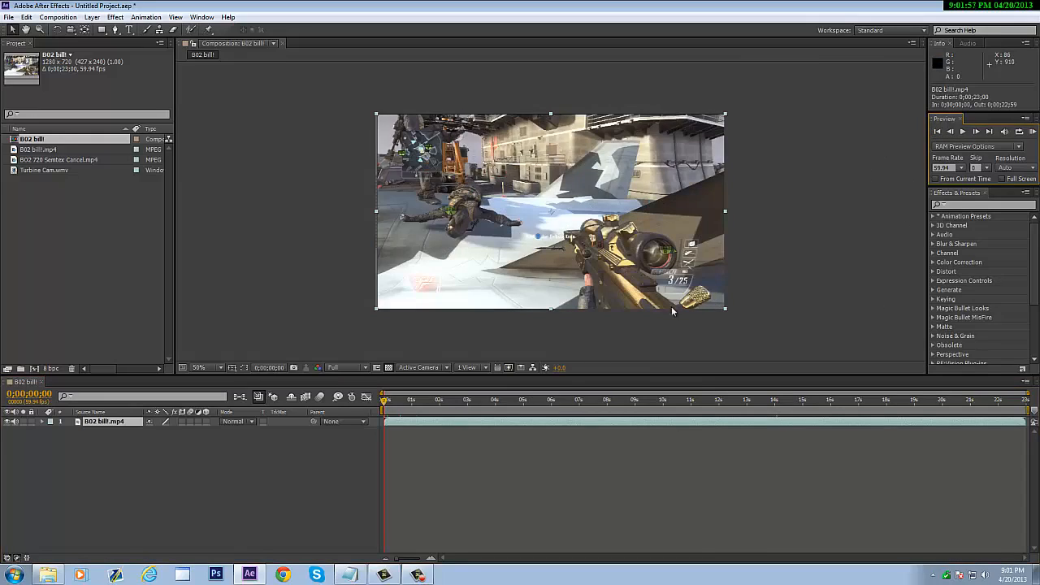
left_click(977, 132)
left_click(976, 132)
left_click(976, 133)
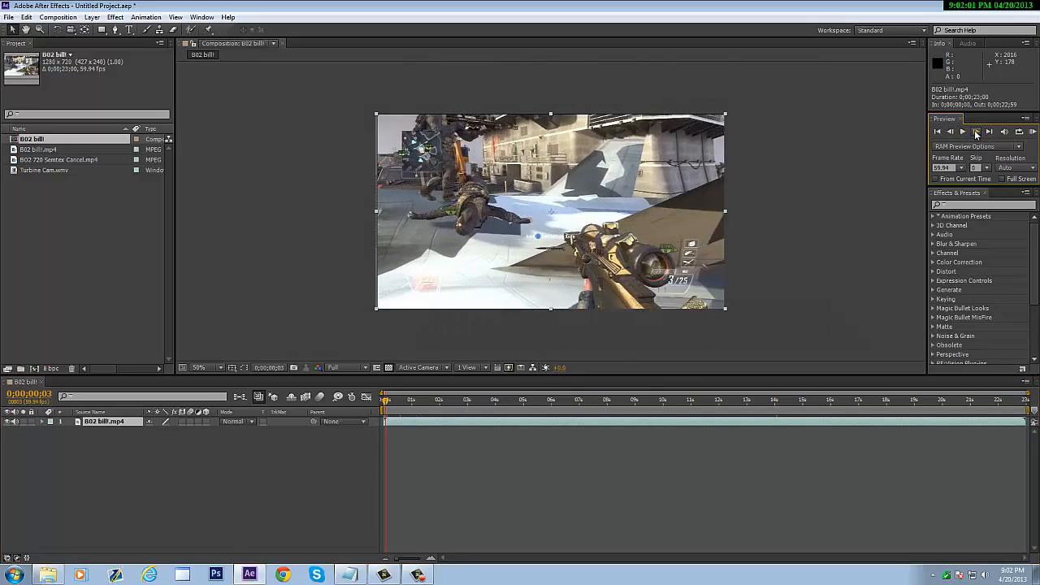
left_click(976, 133)
left_click(977, 132)
left_click(976, 133)
left_click(988, 132)
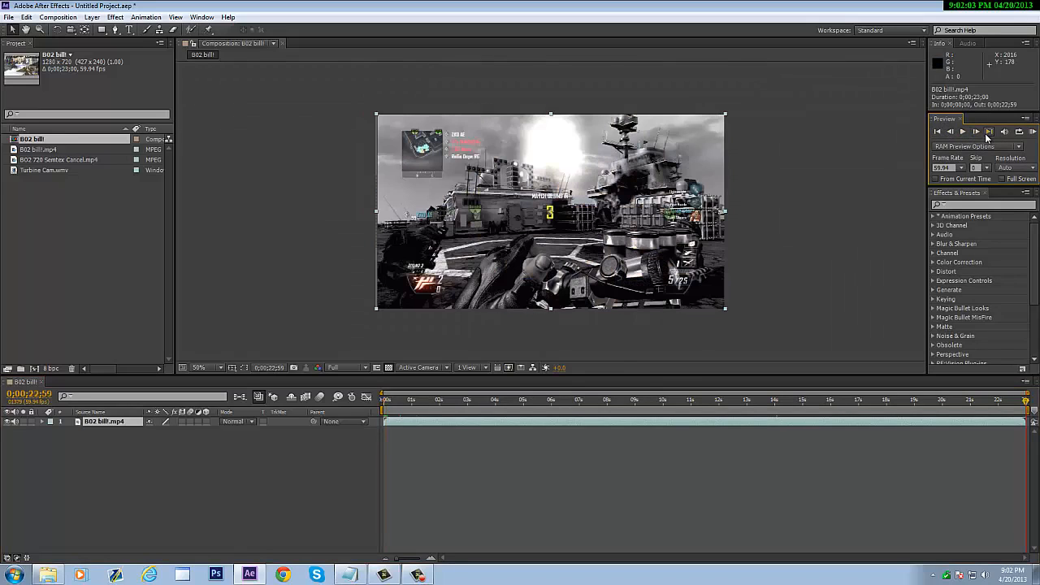
left_click(938, 131)
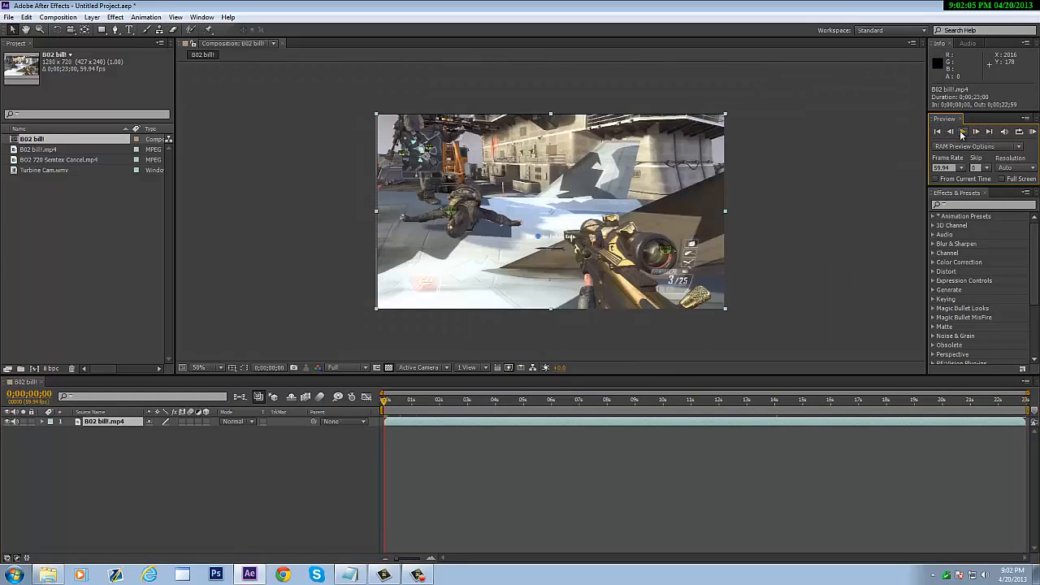
left_click(963, 132)
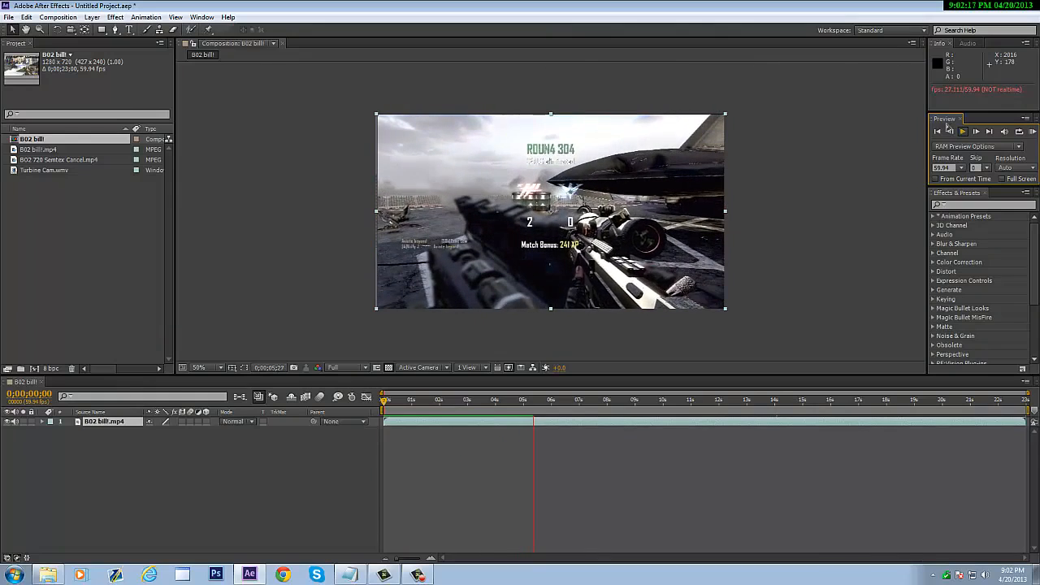
- Stop playback, run a full-speed RAM preview, then return to the start of the clip
left_click(1032, 133)
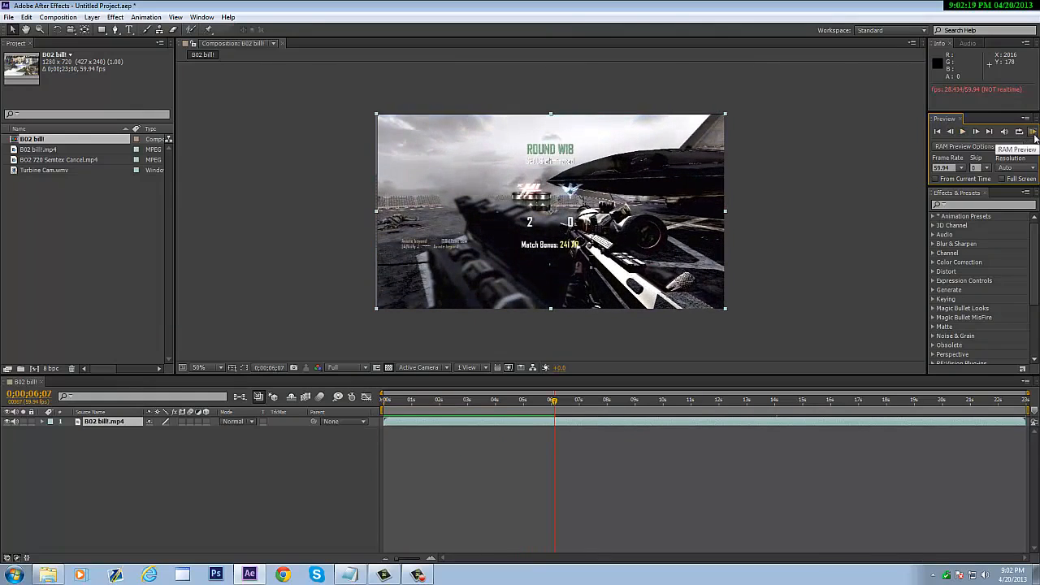
left_click(1034, 133)
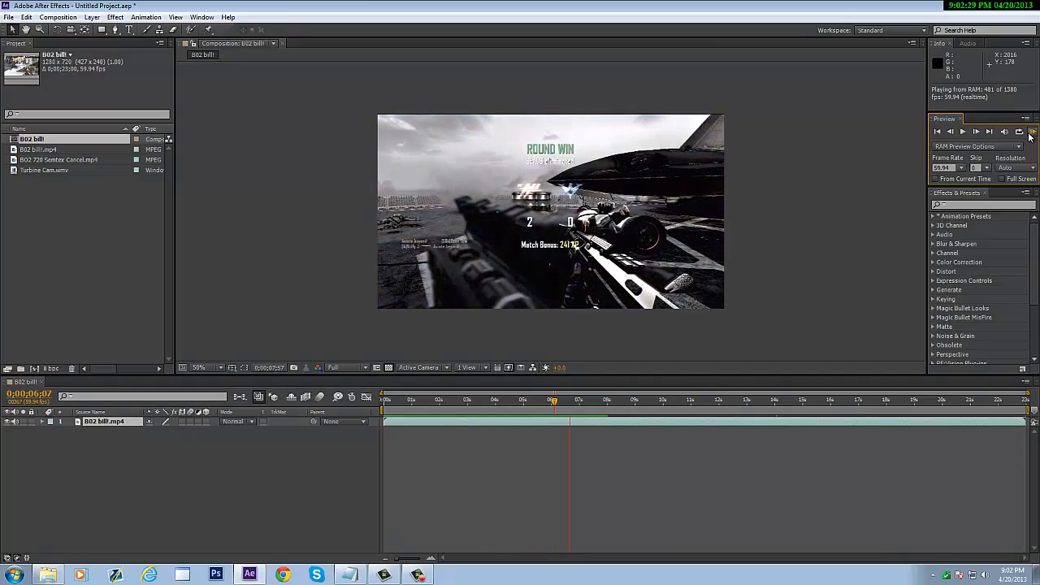
left_click(1031, 132)
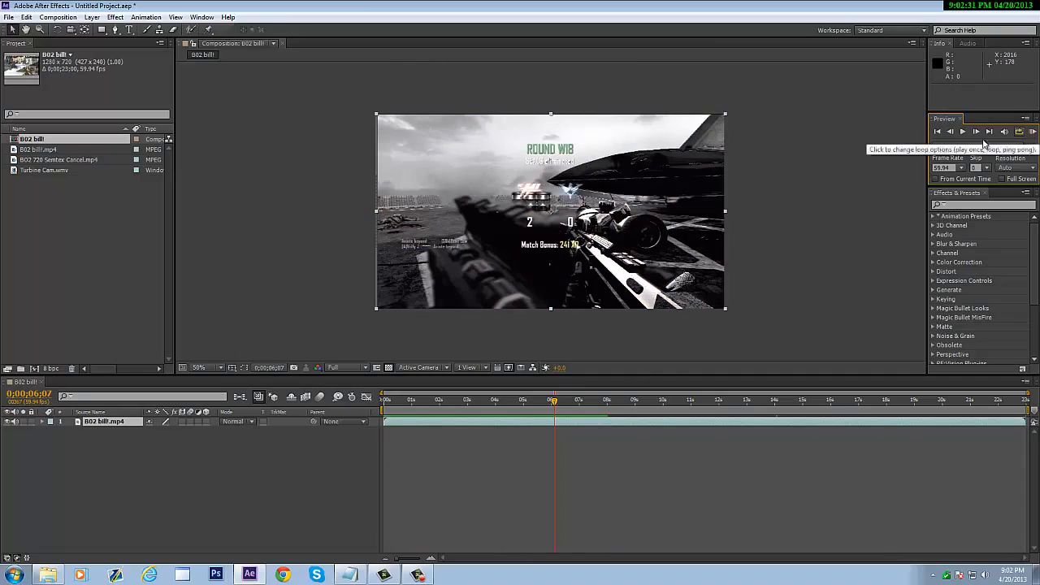
left_click_drag(555, 405, 363, 414)
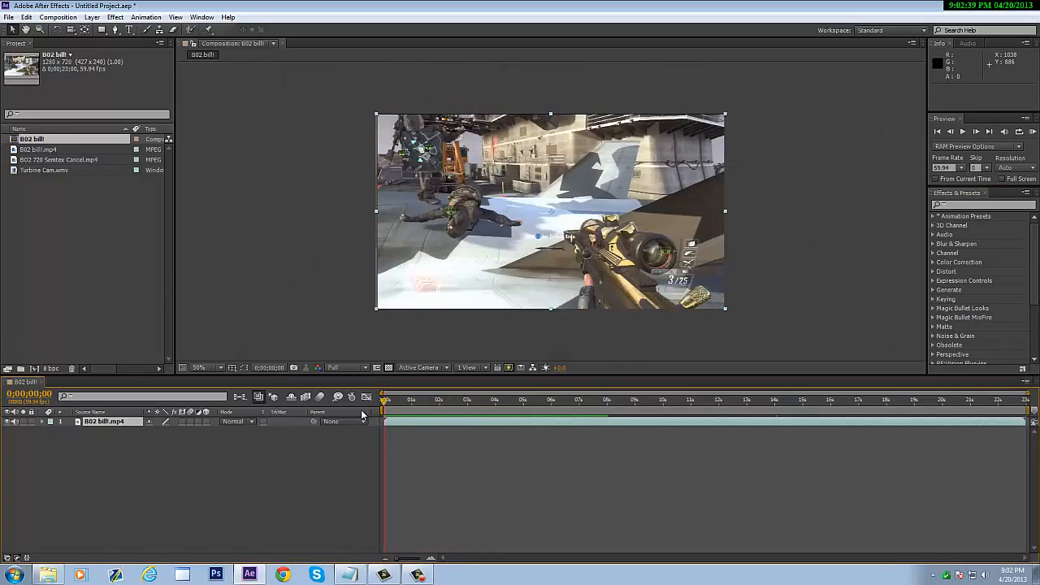
- Search 'rsmb', apply RSMB to the B02 billl.mp4 layer, and set Blur Amount to 0.6
left_click(976, 206)
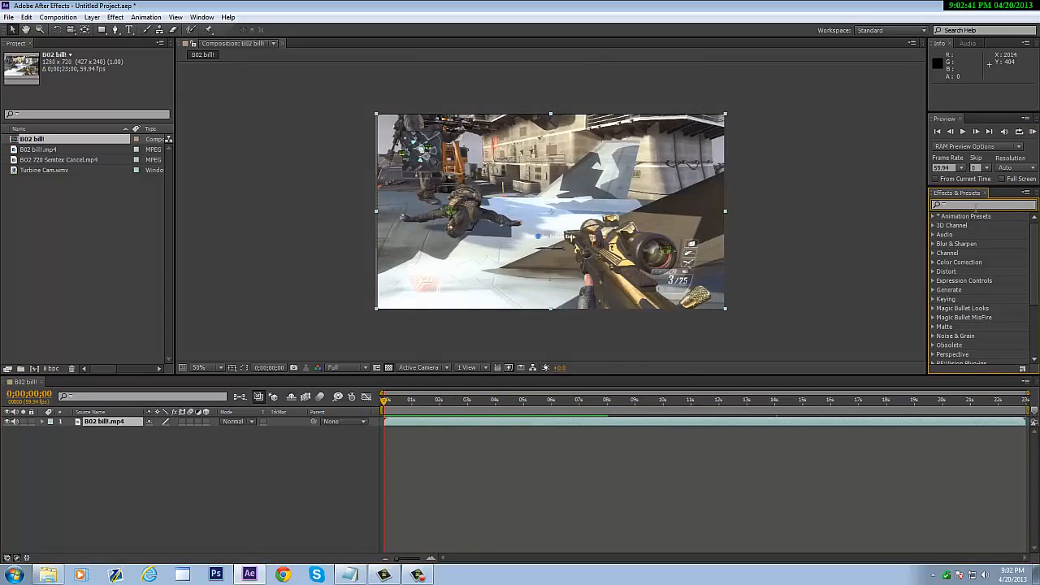
type("rs")
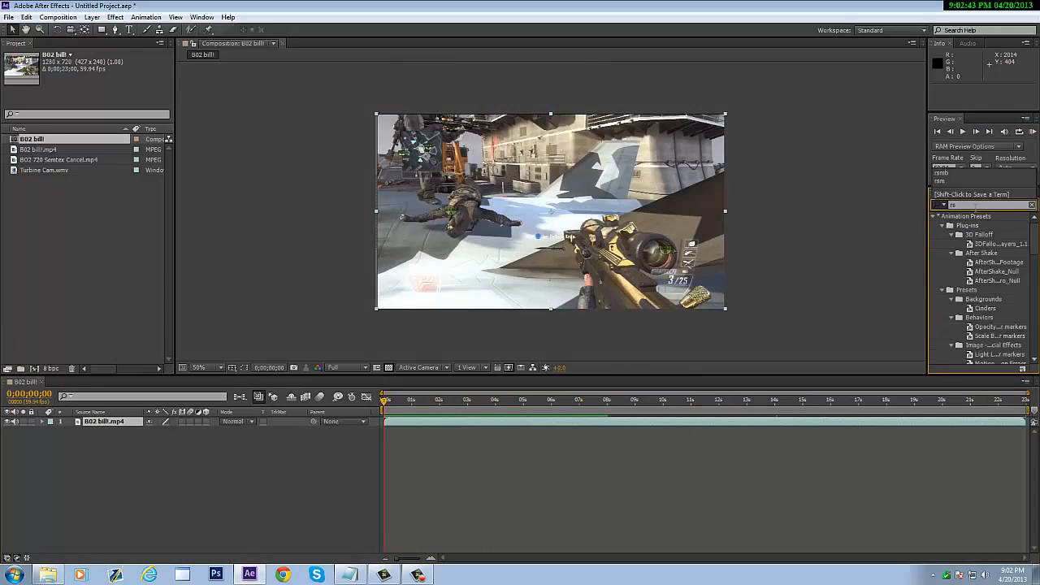
type("mb")
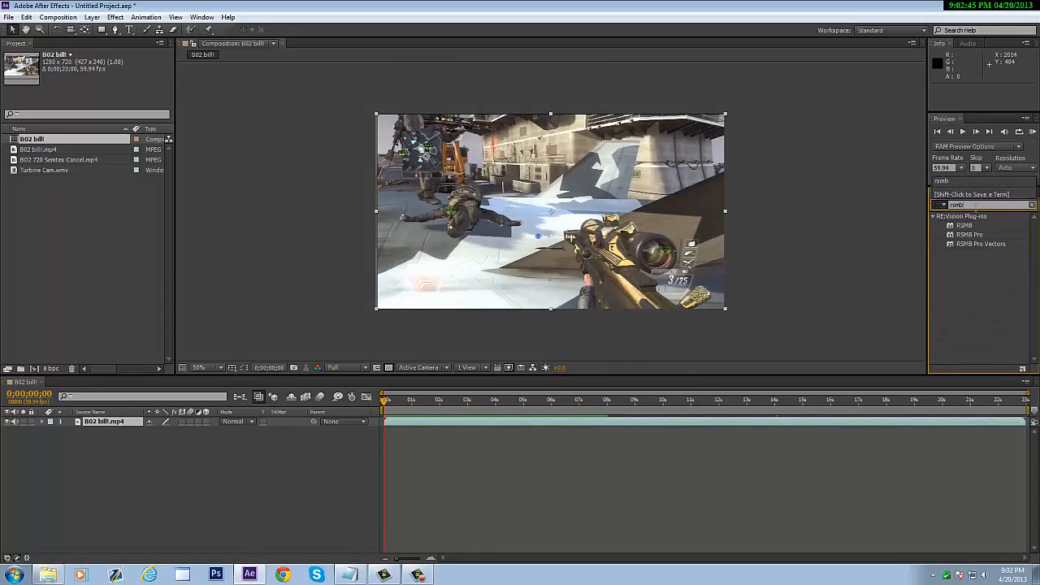
left_click_drag(967, 228, 476, 307)
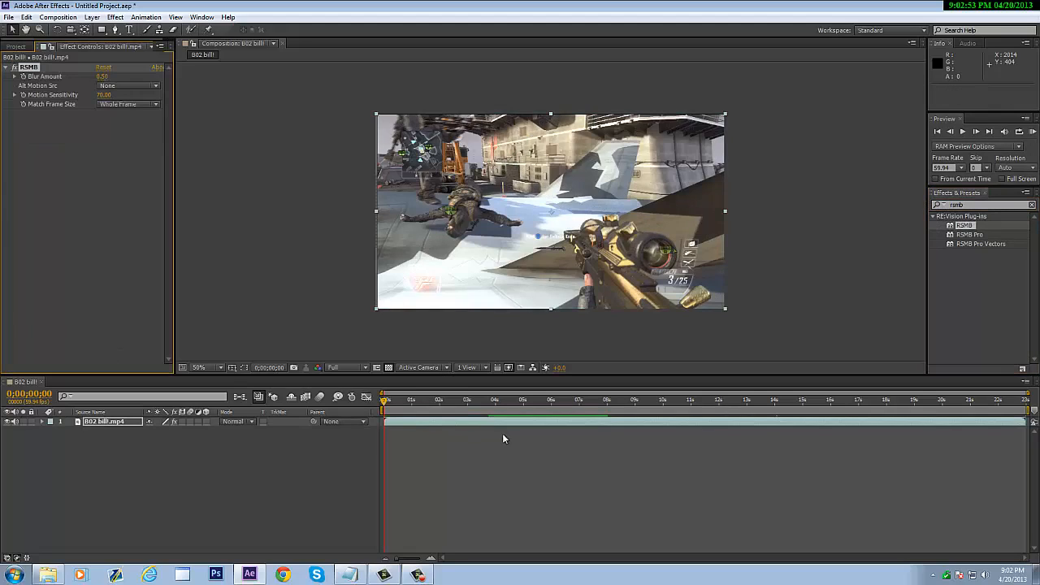
left_click(102, 76)
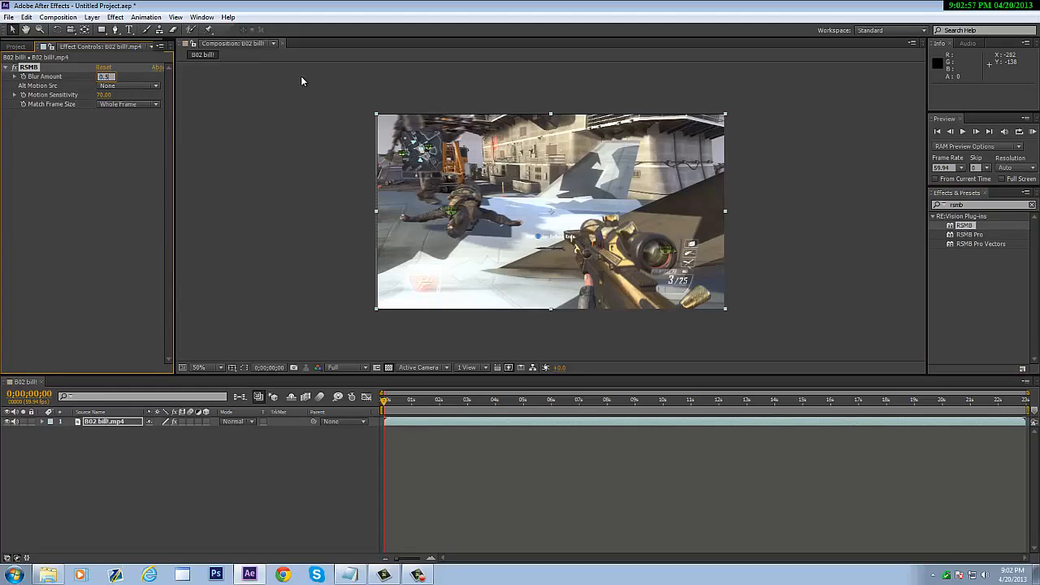
key("Return")
left_click_drag(384, 400, 456, 404)
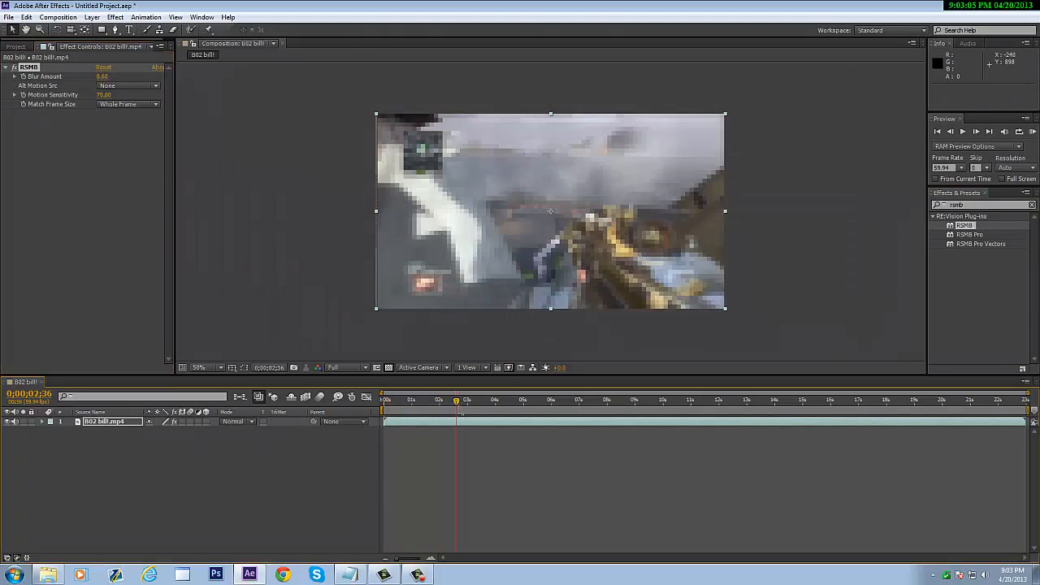
- Jump to around 2;36 and preview the blurred clip
left_click(963, 132)
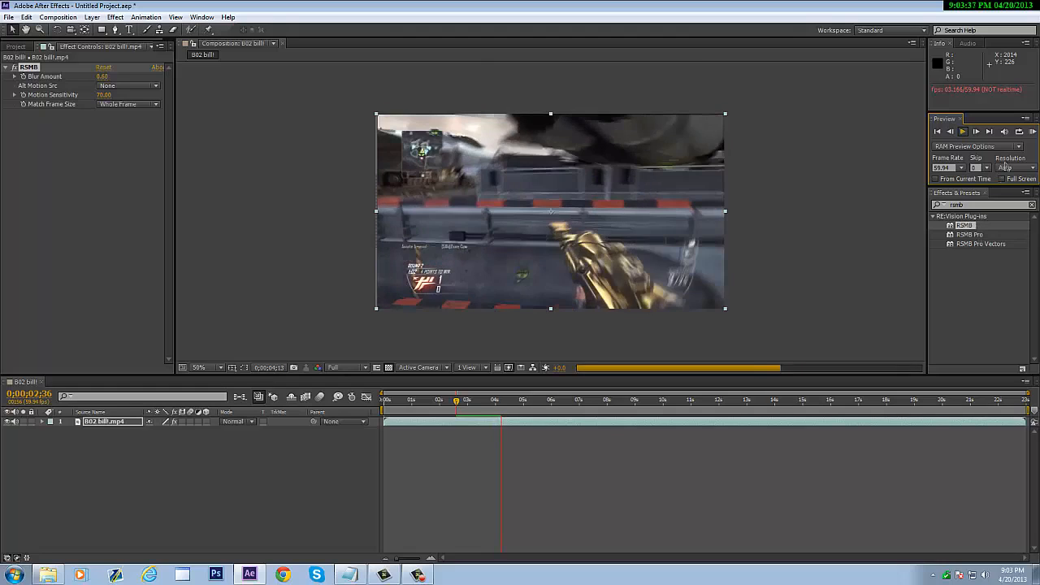
left_click(966, 132)
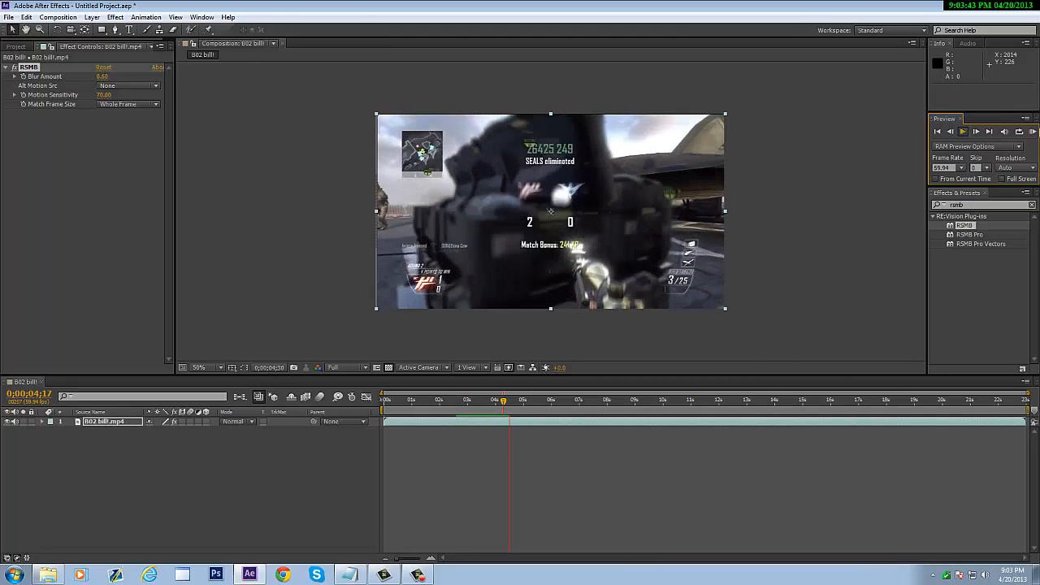
left_click(1032, 132)
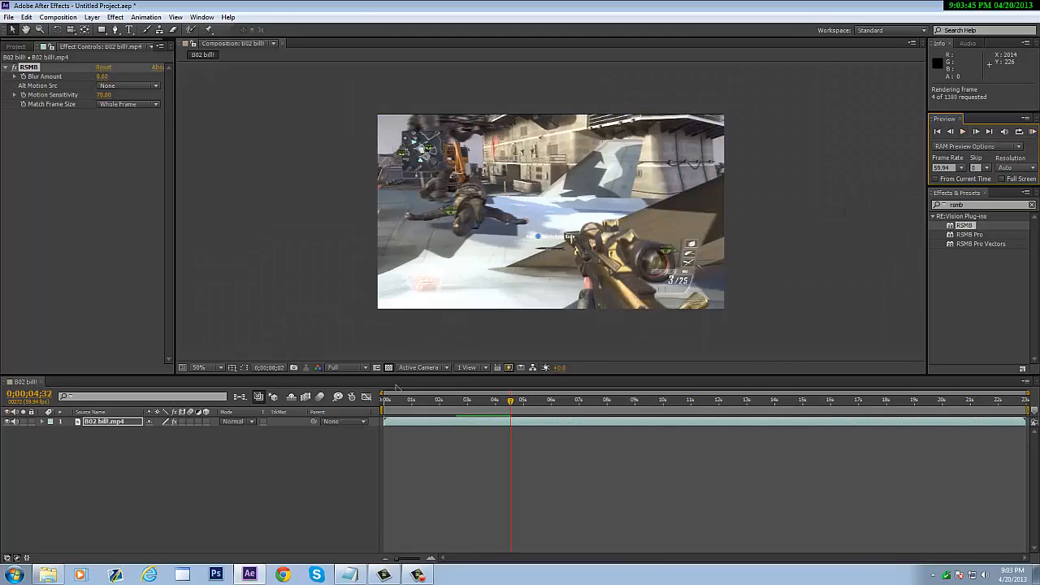
left_click(381, 410)
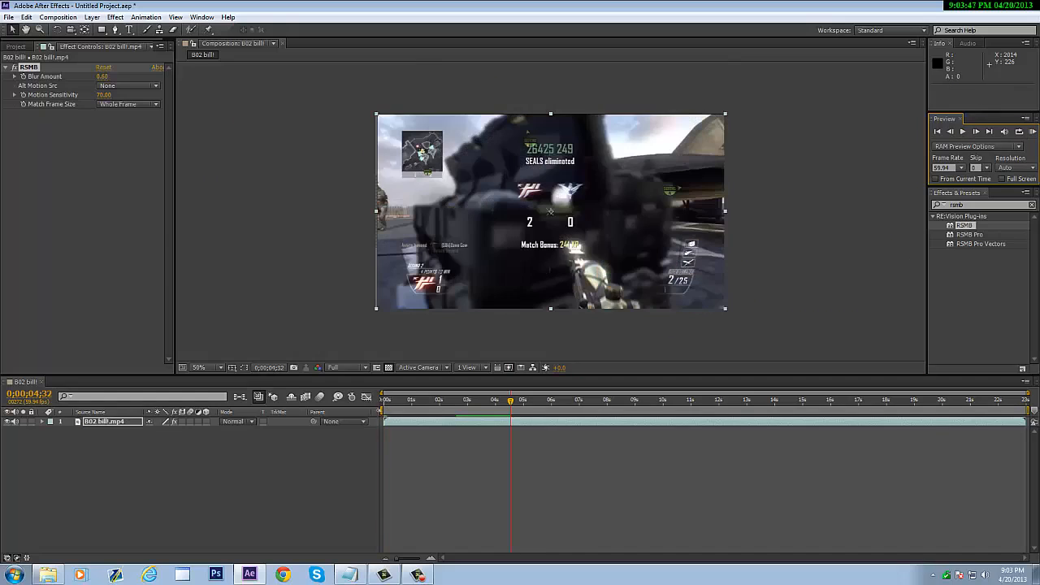
- Move the work-area start to about 2;32 and RAM-preview that range
left_click(382, 410)
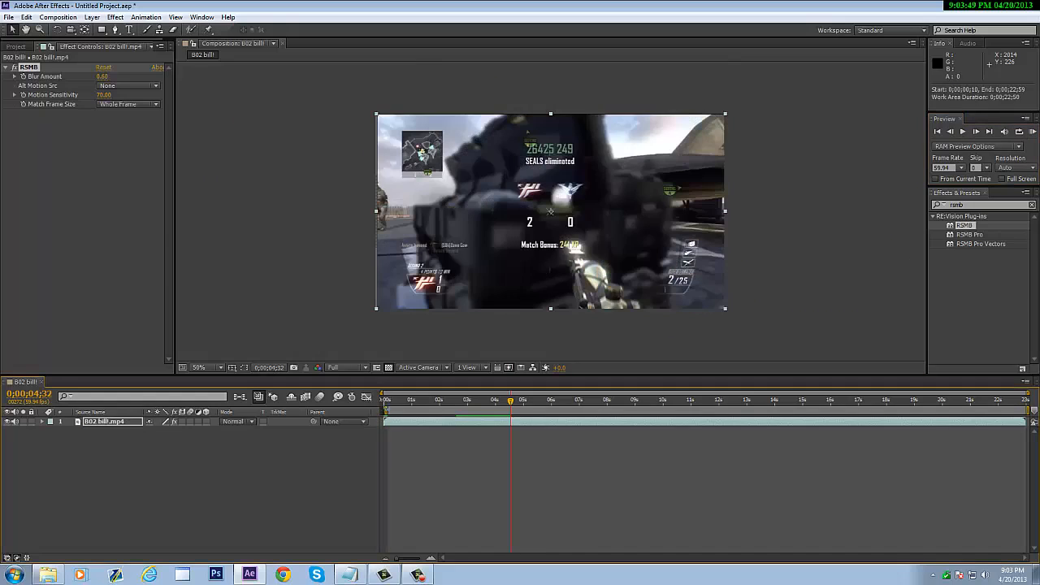
left_click_drag(388, 407, 453, 407)
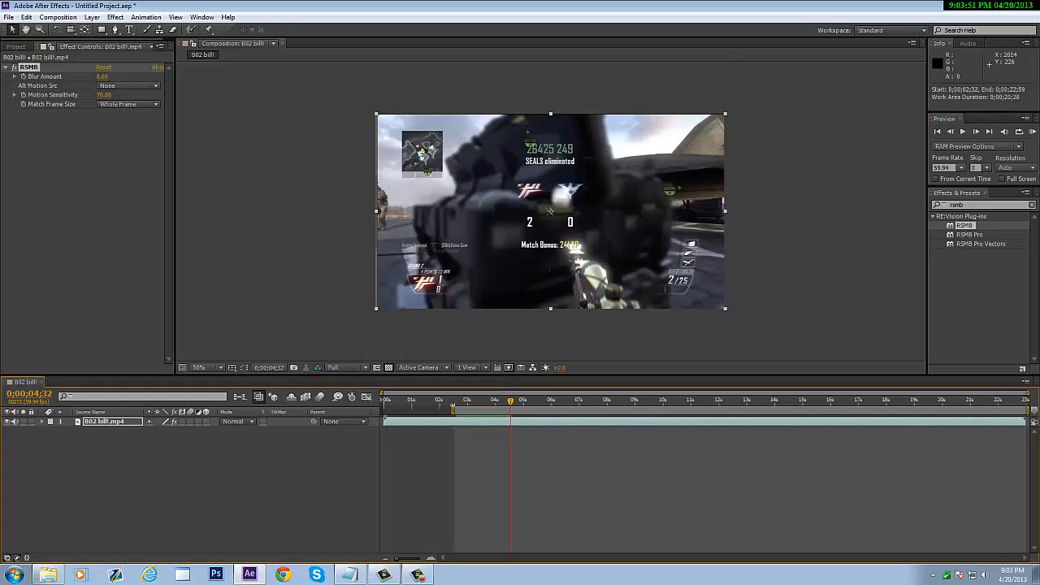
left_click(1034, 131)
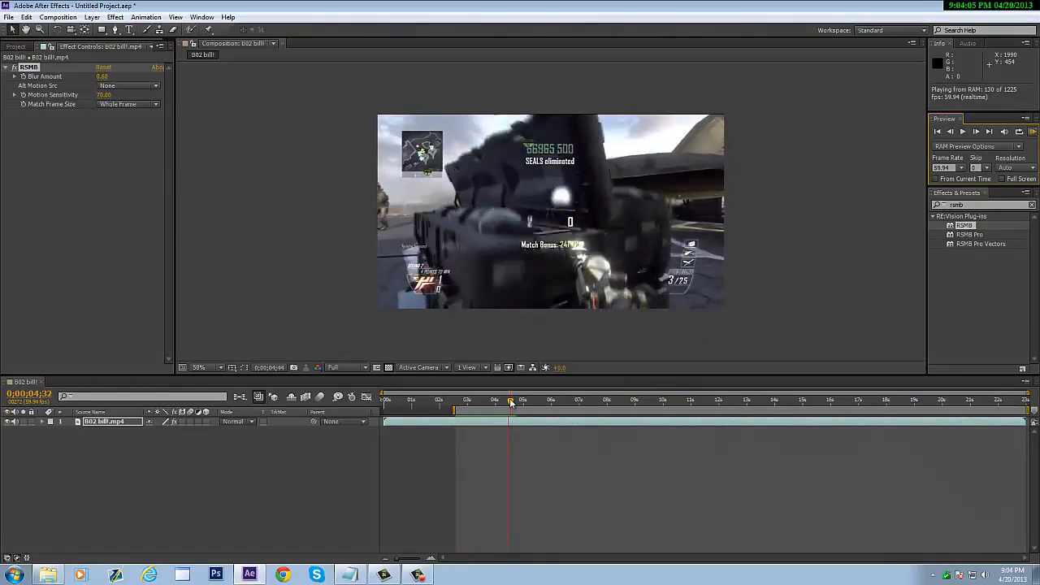
left_click_drag(510, 401, 506, 402)
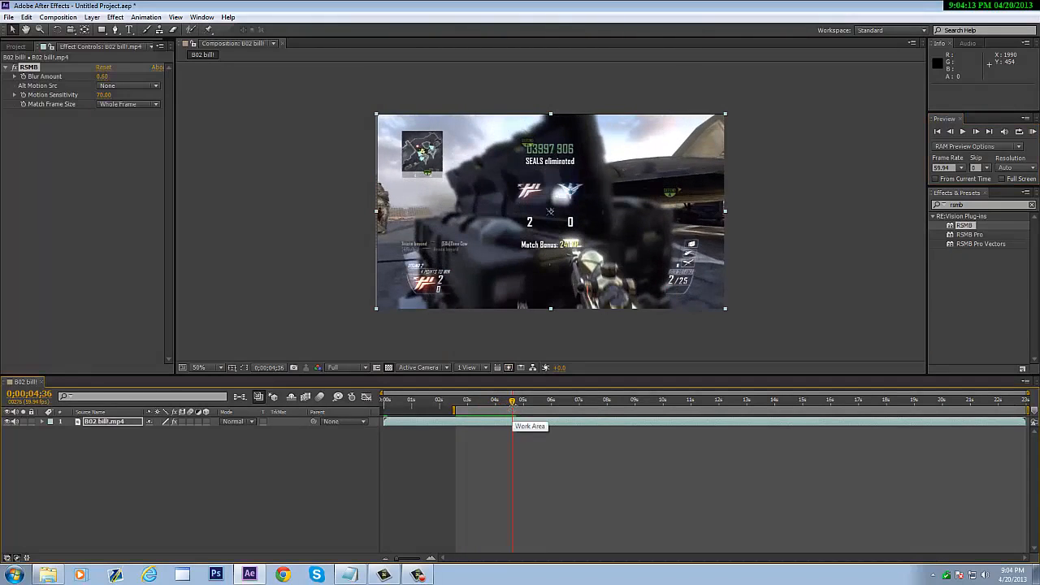
- Go to 0;00;02;50 and set RSMB Blur Amount to 0.00, then expand the layer
left_click(509, 403)
left_click_drag(478, 404, 460, 411)
key("Page_Down")
key("Page_Down")
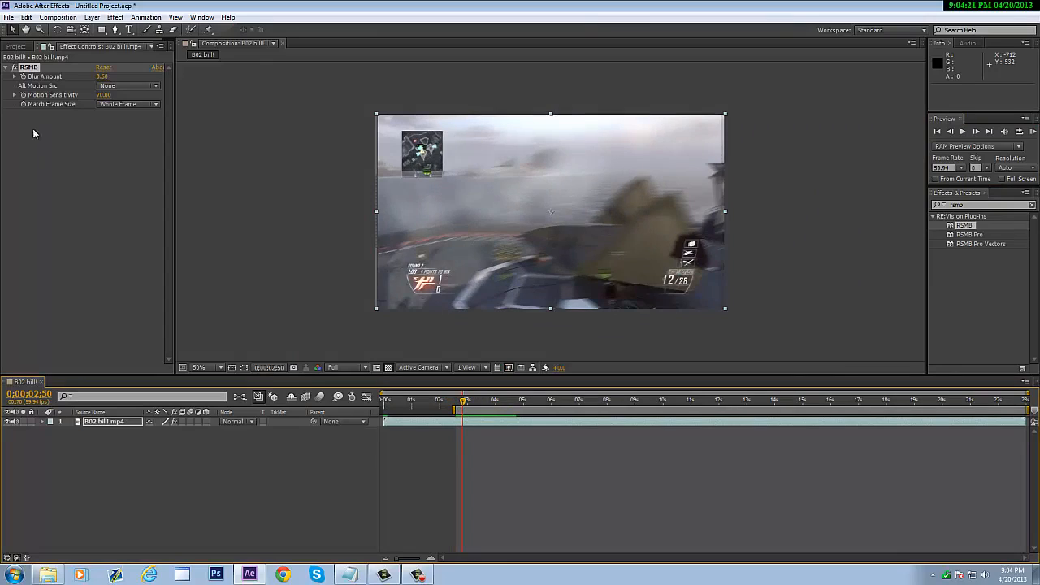
left_click(101, 76)
type("0")
key("Return")
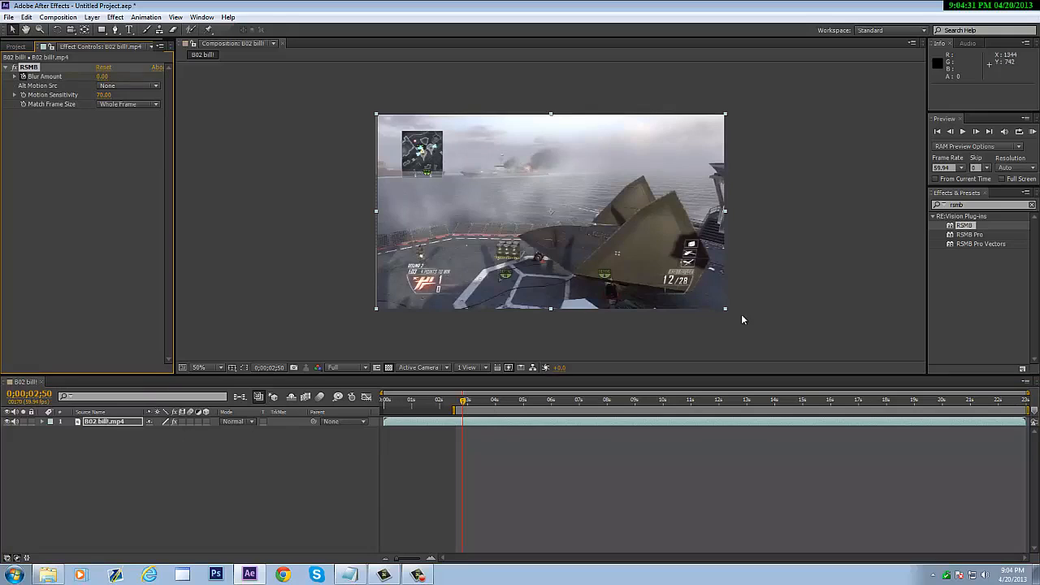
left_click(49, 422)
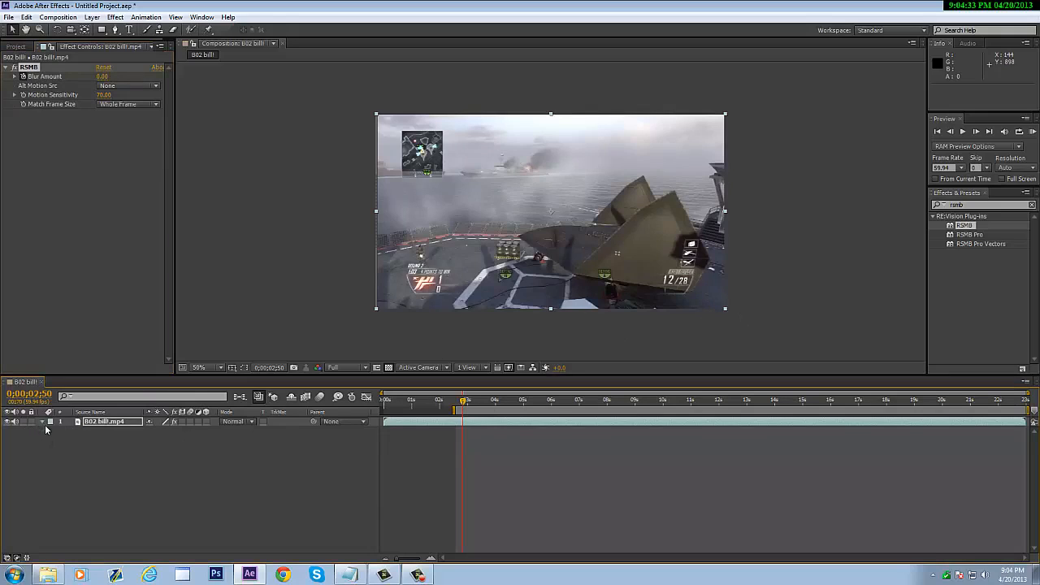
- Reveal the layer's Effects and set a Blur Amount keyframe of 0.60 near 2;51
left_click(52, 432)
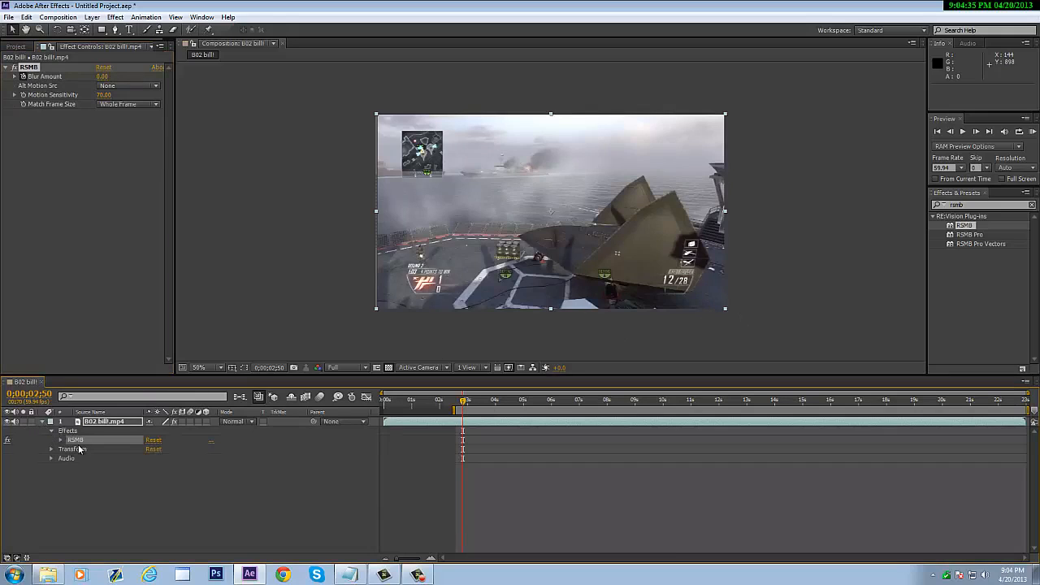
left_click(978, 132)
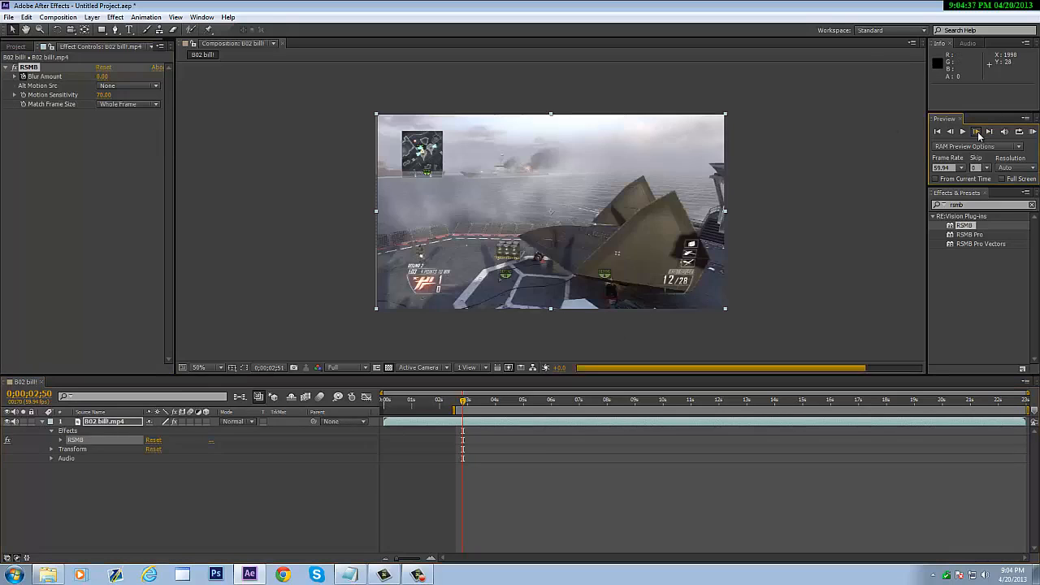
left_click(977, 133)
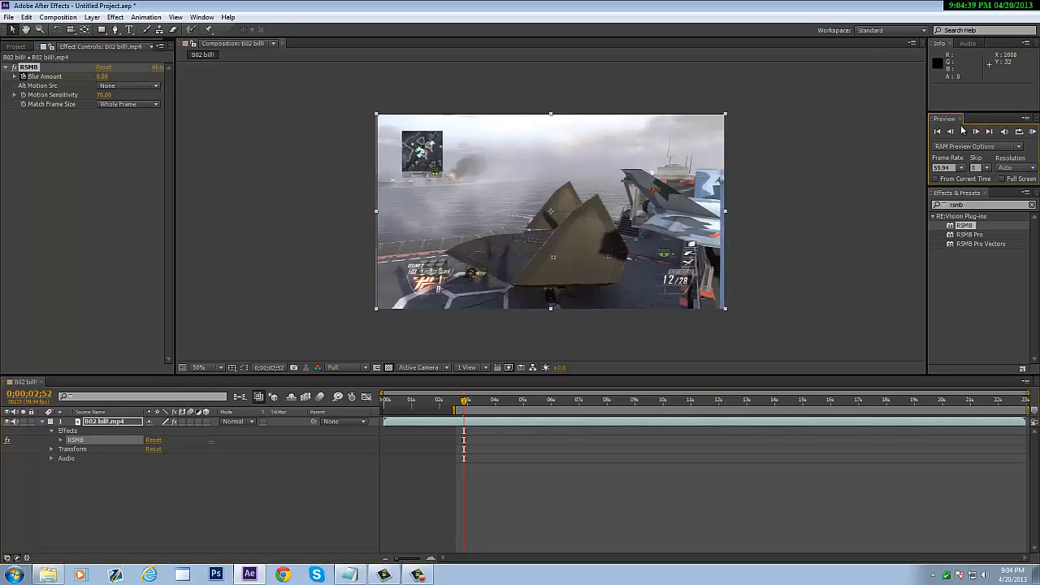
left_click(951, 133)
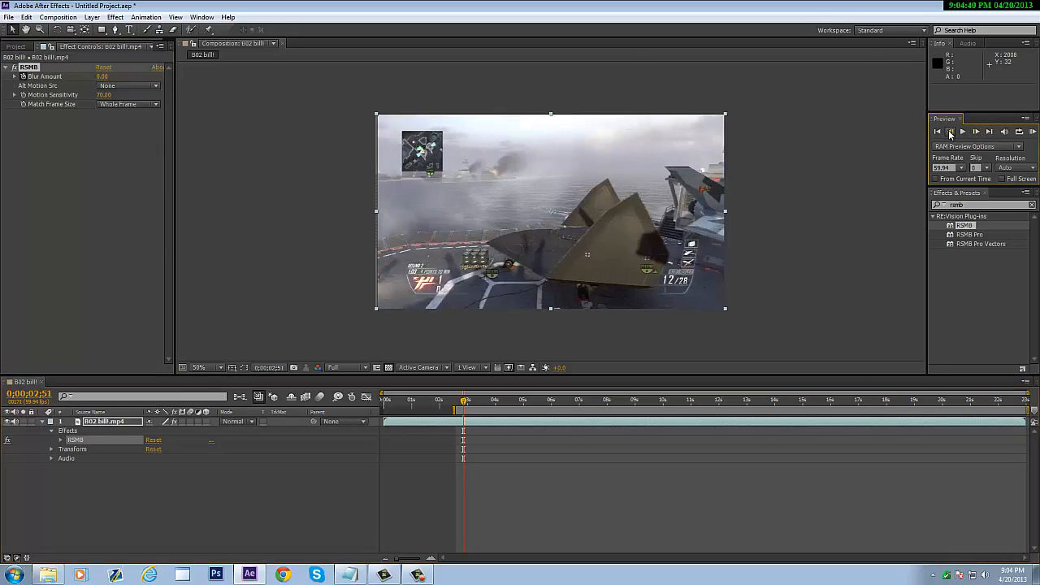
left_click(103, 77)
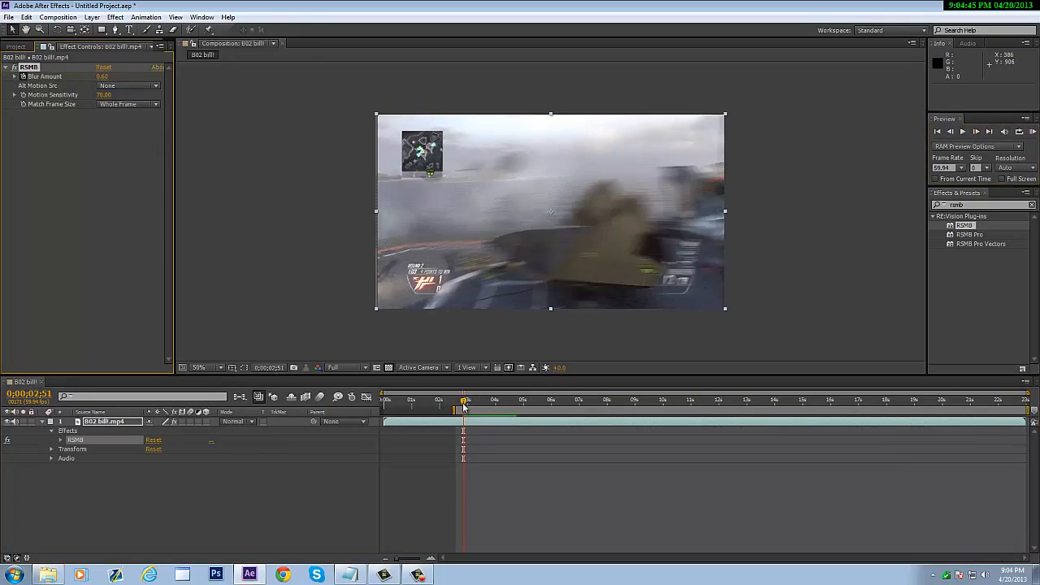
- Set Blur Amount to 0.00 at 4;24 and start a RAM preview
left_click_drag(464, 406, 509, 413)
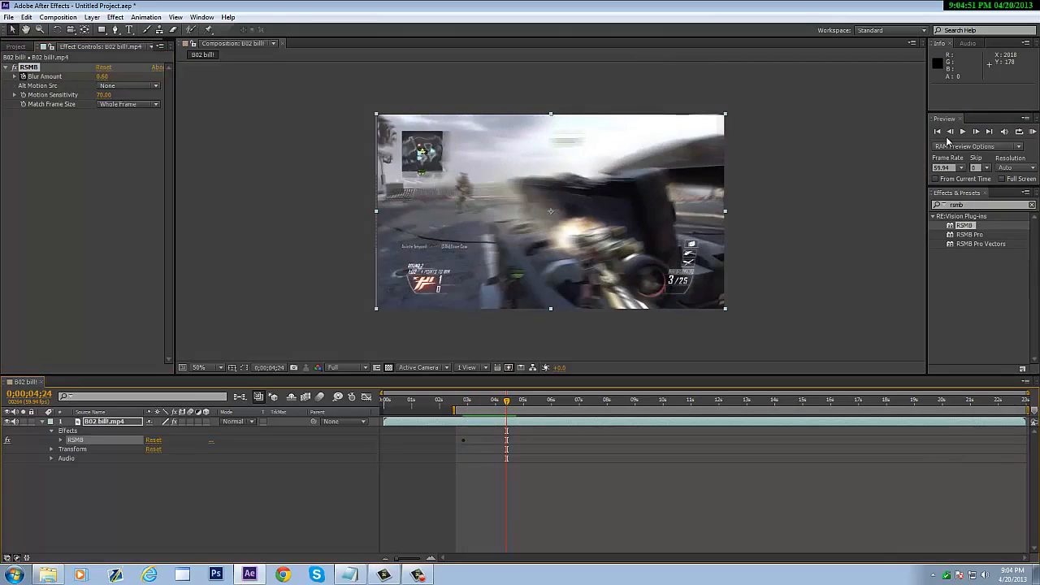
left_click(949, 133)
left_click(976, 133)
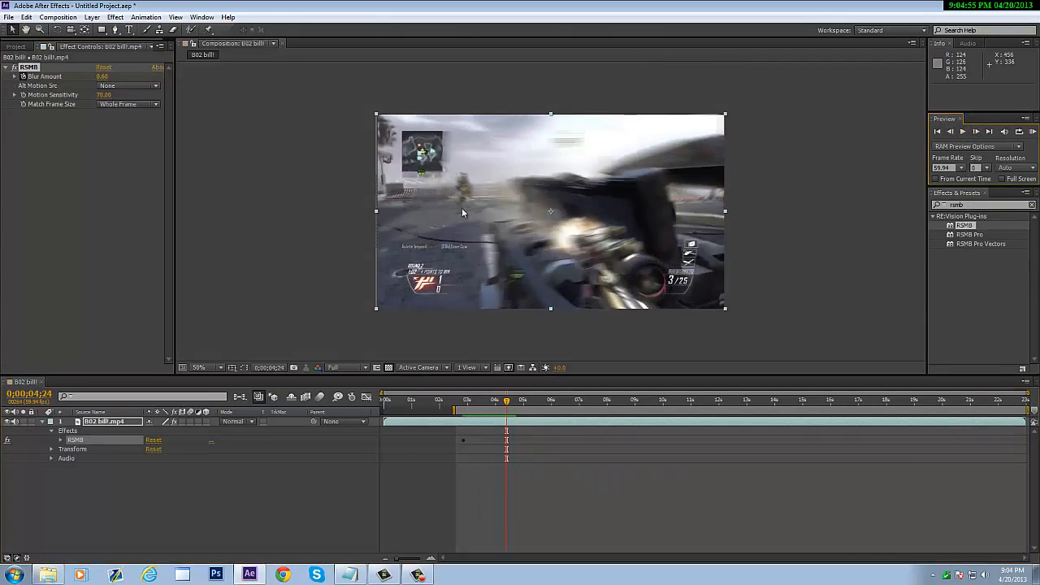
left_click_drag(106, 74, 106, 83)
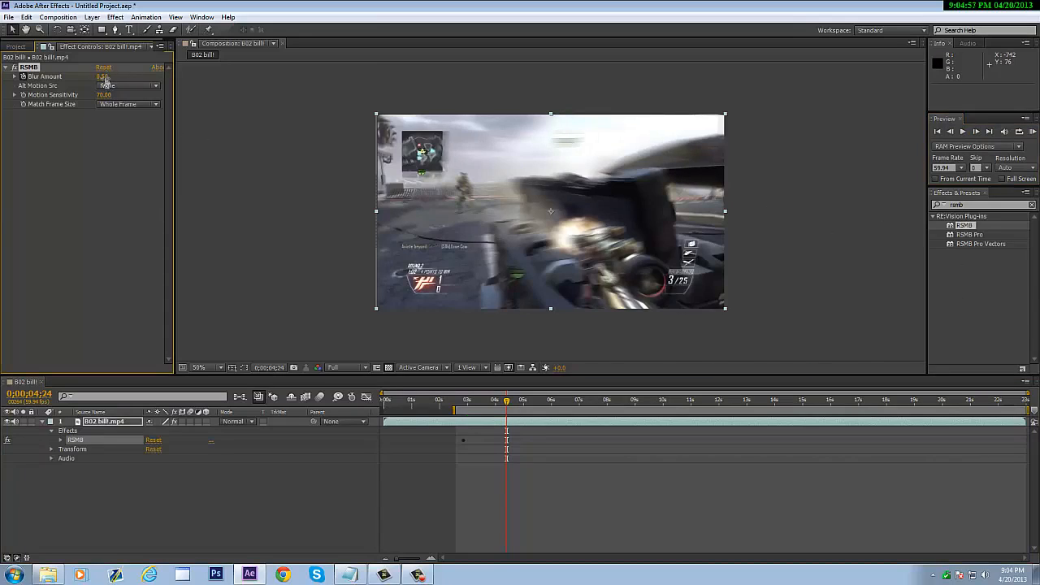
type("0")
key("Return")
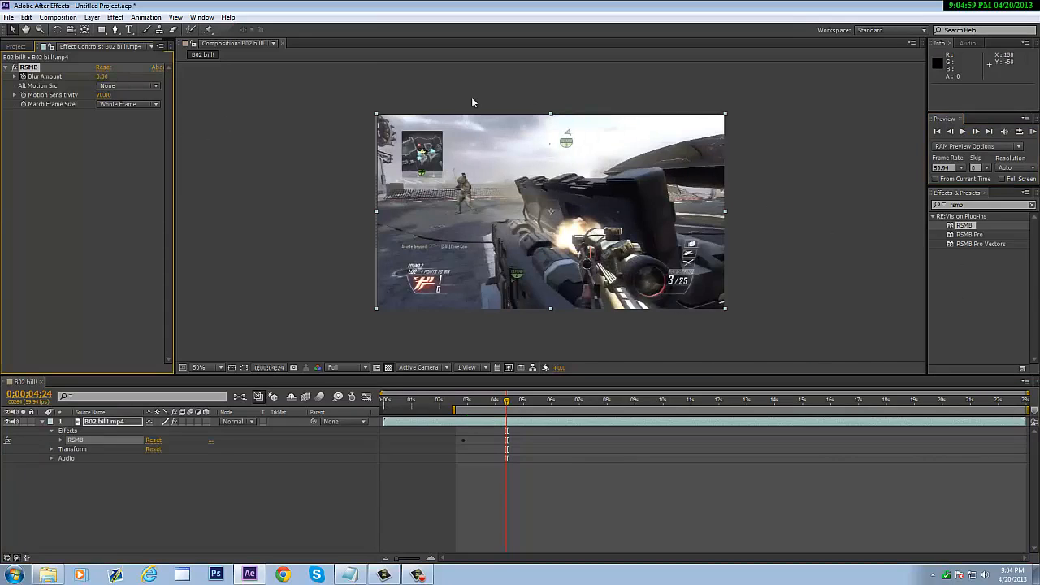
left_click(1033, 132)
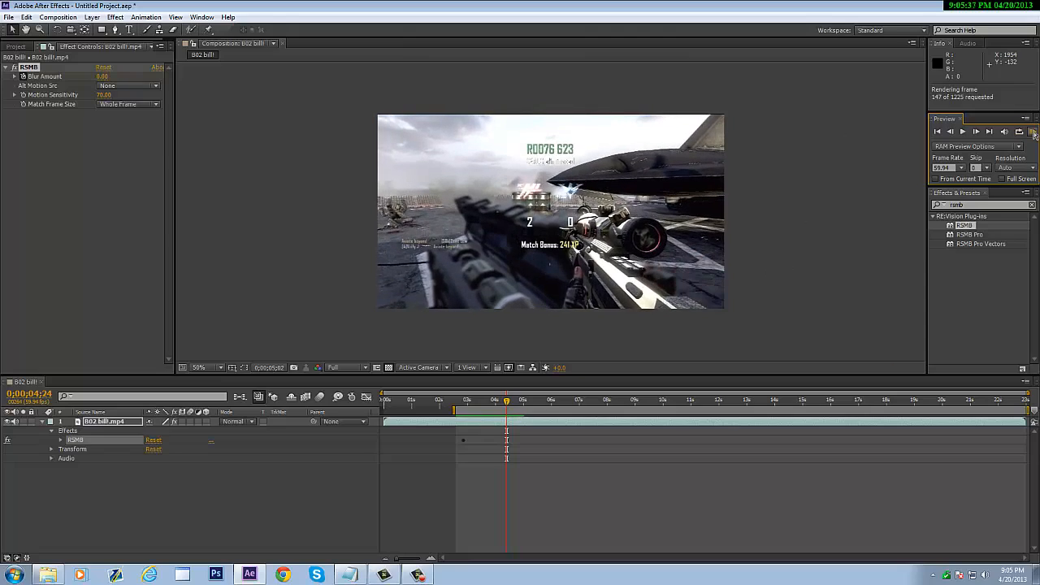
left_click(1034, 133)
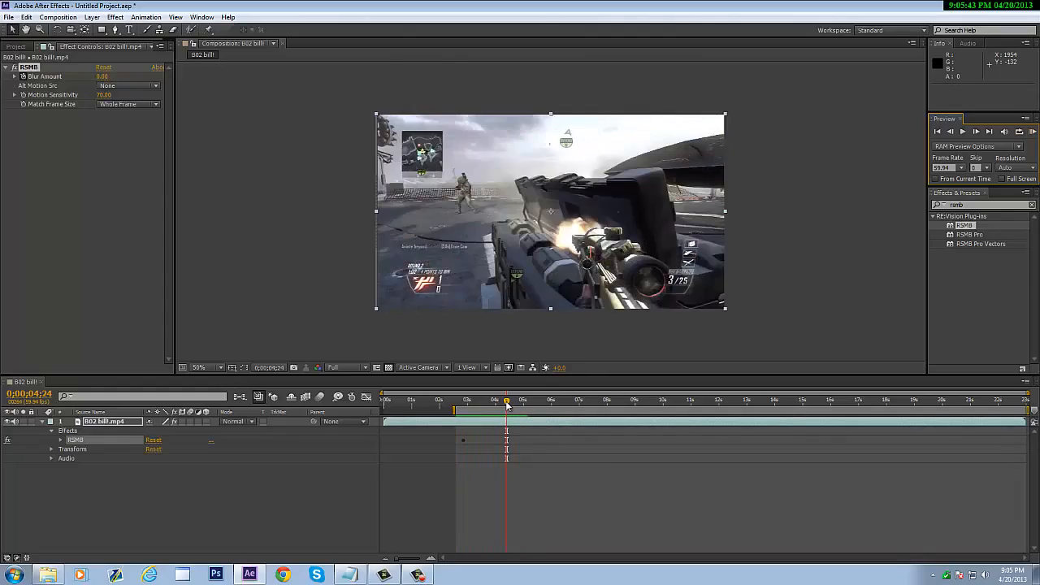
left_click(466, 404)
mouse_move(466, 406)
left_mouse_down()
mouse_move(509, 425)
mouse_move(478, 428)
mouse_move(464, 406)
left_mouse_up()
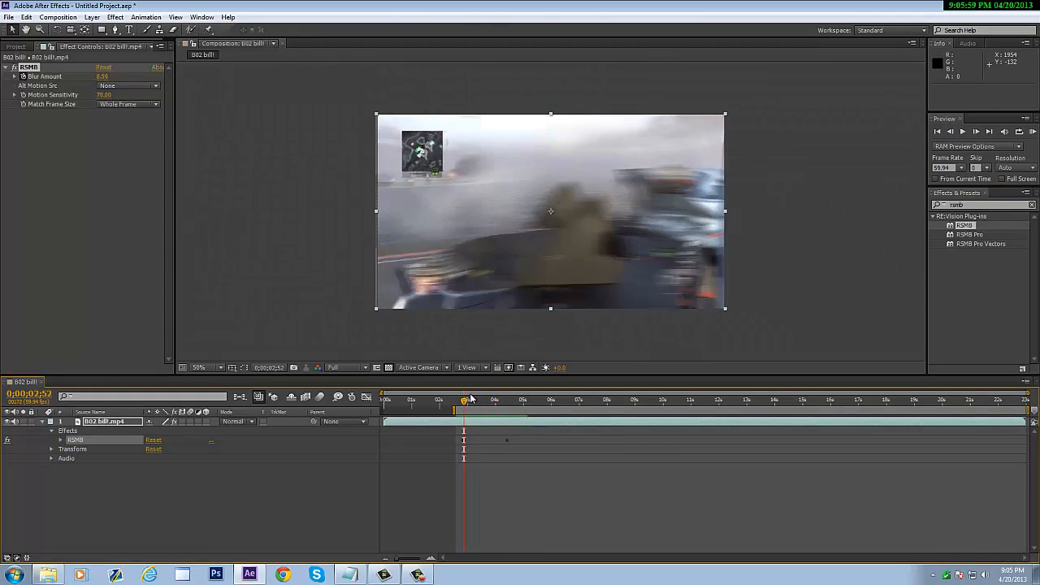
- Expand RSMB on the layer and delete both existing Blur Amount keyframes
left_click(43, 423)
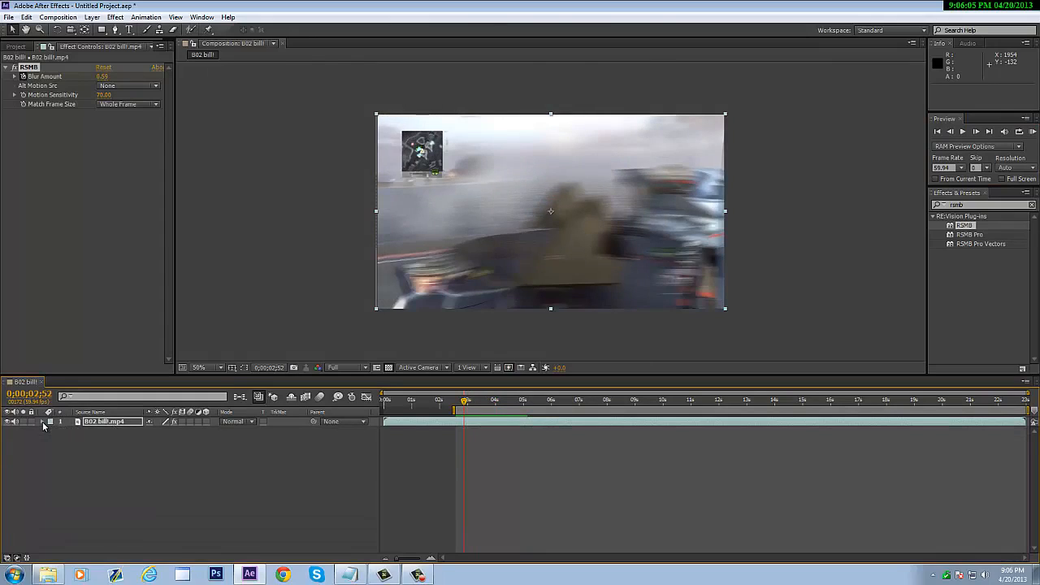
left_click(43, 423)
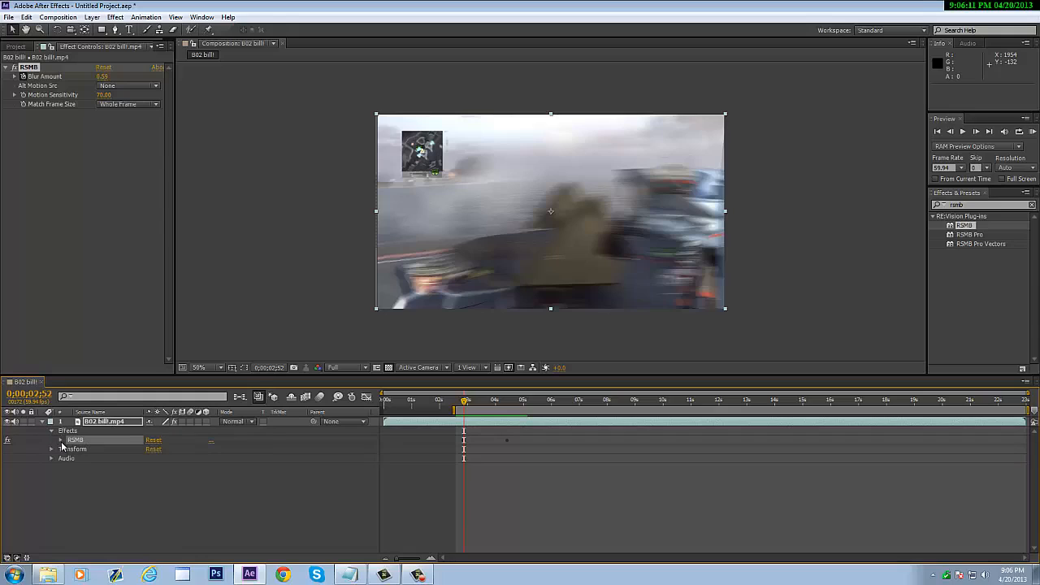
left_click(60, 441)
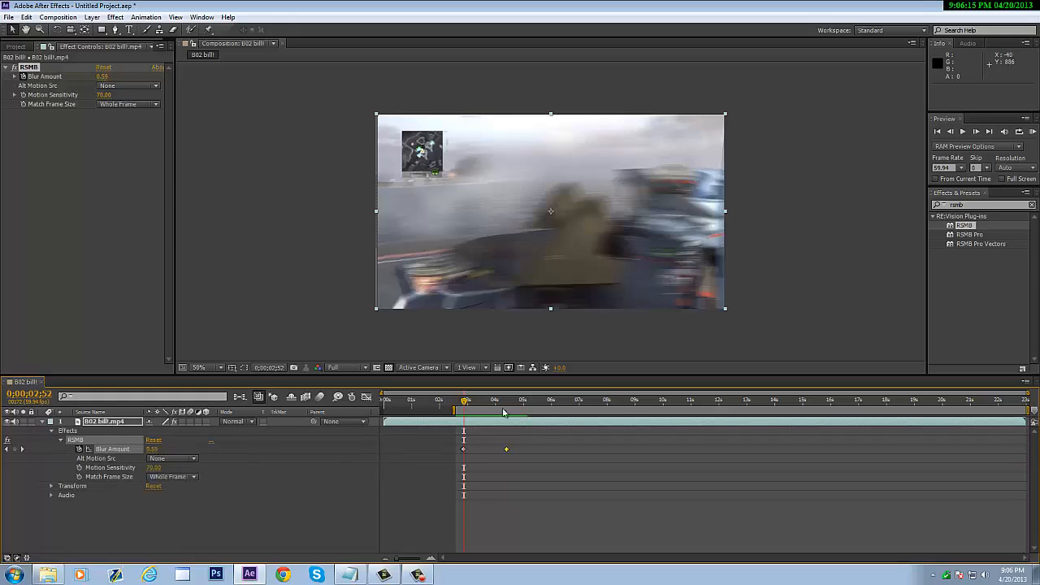
left_click_drag(530, 458, 455, 448)
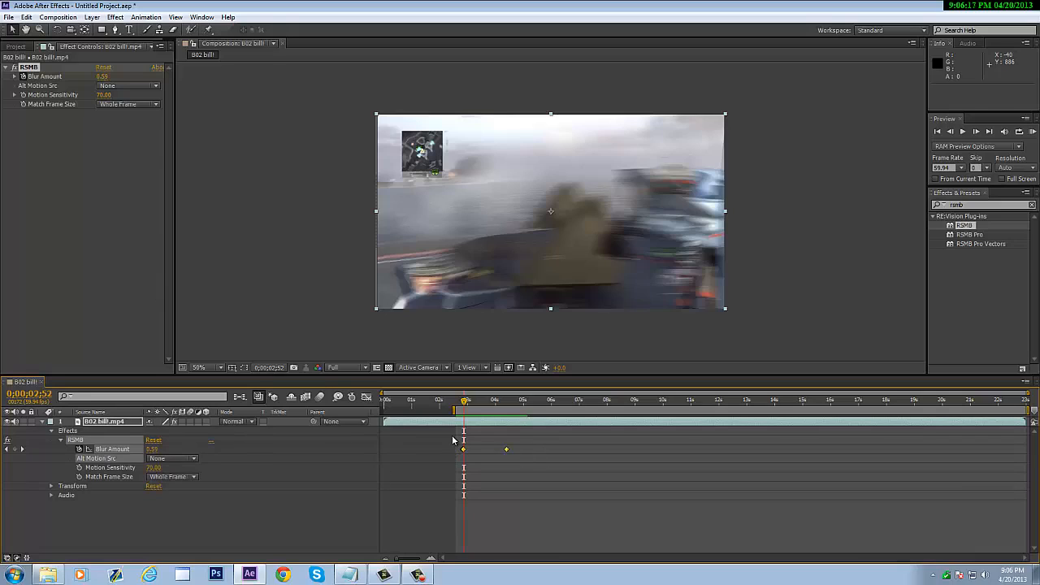
key("Delete")
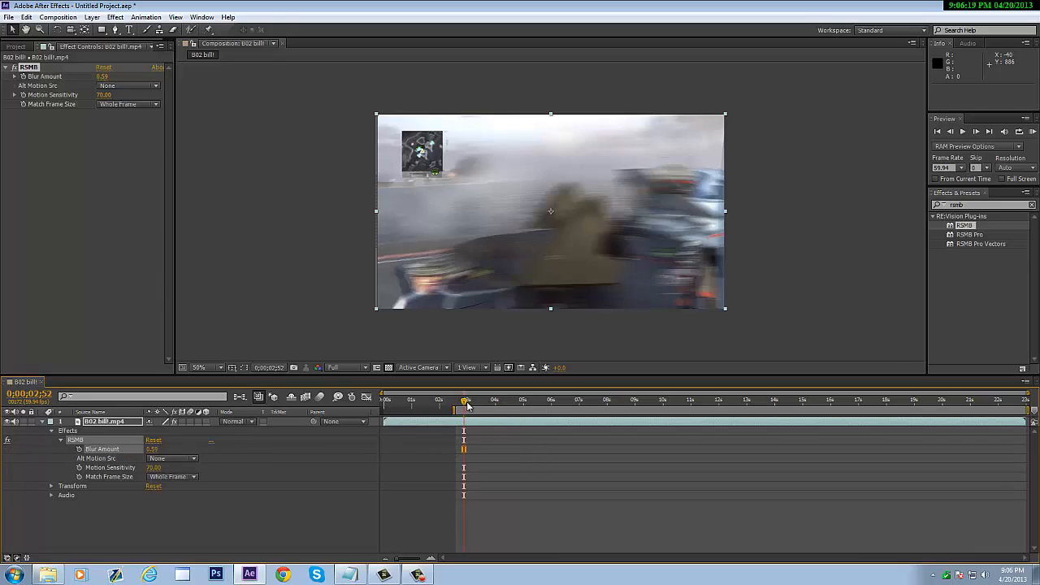
- At 0;00;02;44 set Blur Amount to 0.60 and scrub through the following footage
left_click_drag(467, 405, 460, 407)
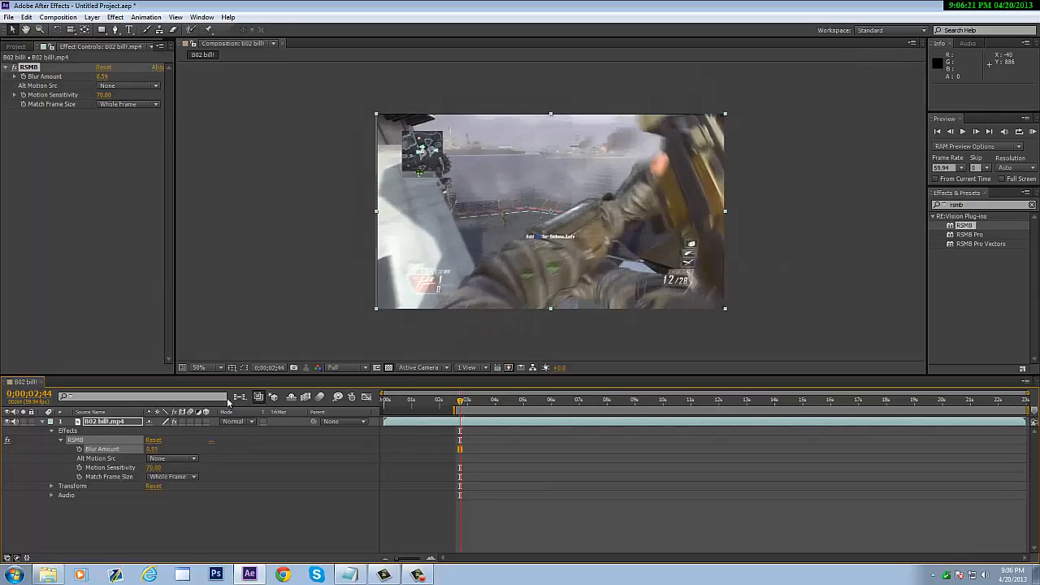
left_click(106, 73)
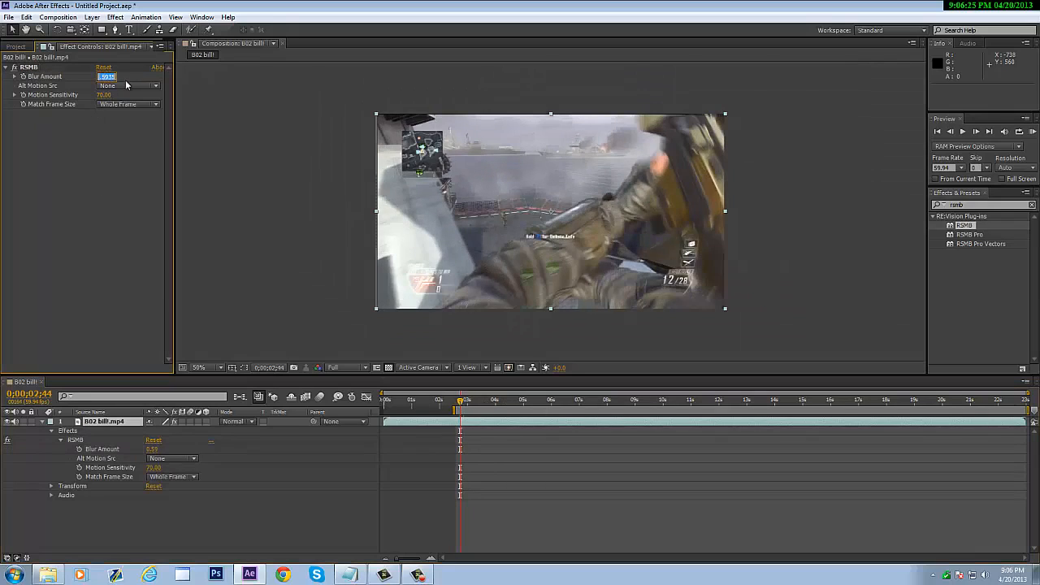
type(".6")
key("Return")
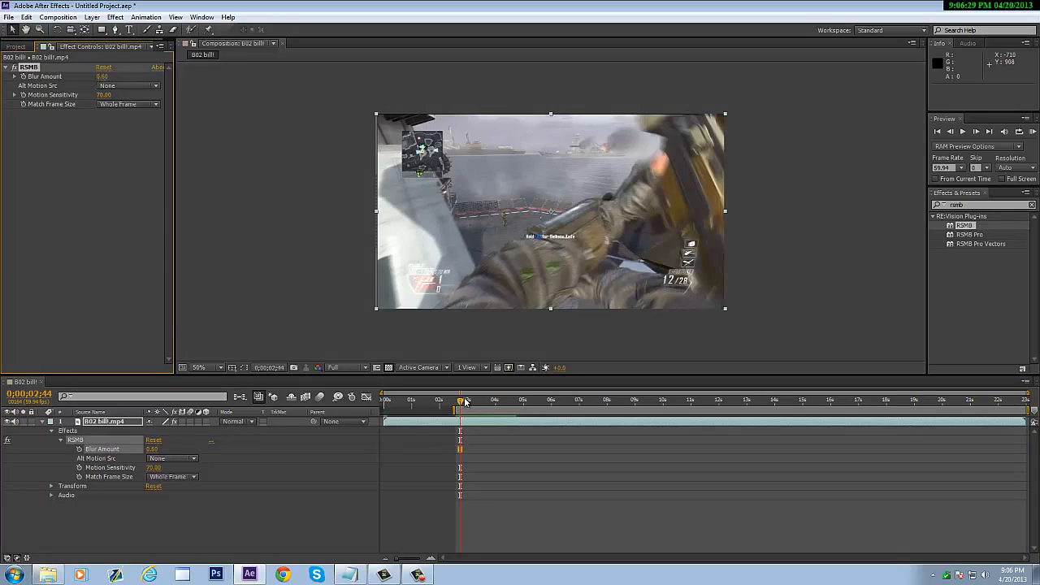
mouse_move(460, 399)
left_mouse_down()
mouse_move(513, 399)
mouse_move(466, 403)
left_mouse_up()
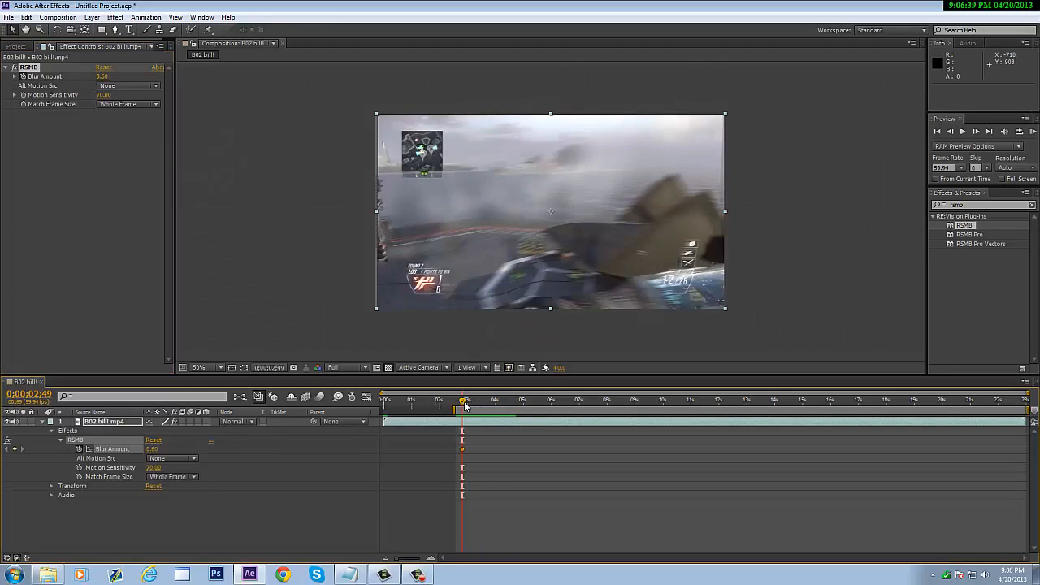
- Find the sniper shot and add a 0.60 Blur Amount keyframe at 0;00;04;23
left_click_drag(465, 404, 472, 404)
left_click_drag(479, 404, 511, 407)
left_click(951, 132)
left_click(951, 132)
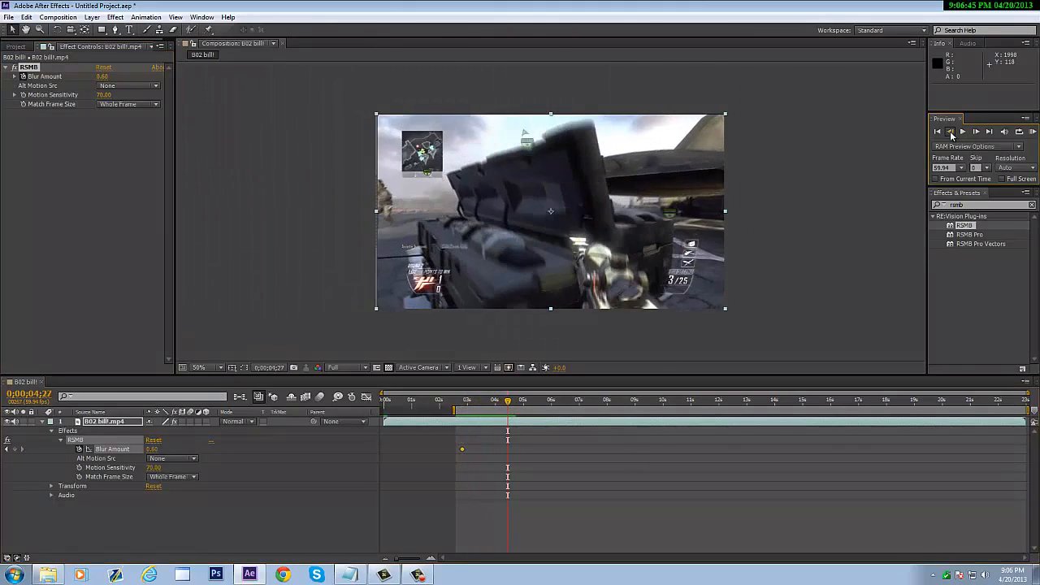
left_click(951, 131)
left_click(951, 132)
left_click(951, 132)
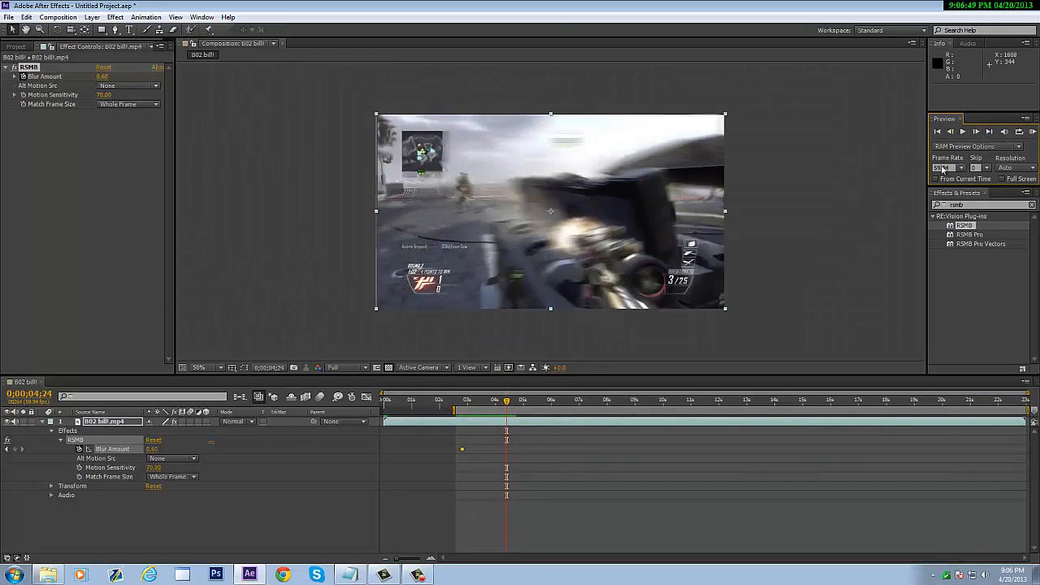
left_click(952, 132)
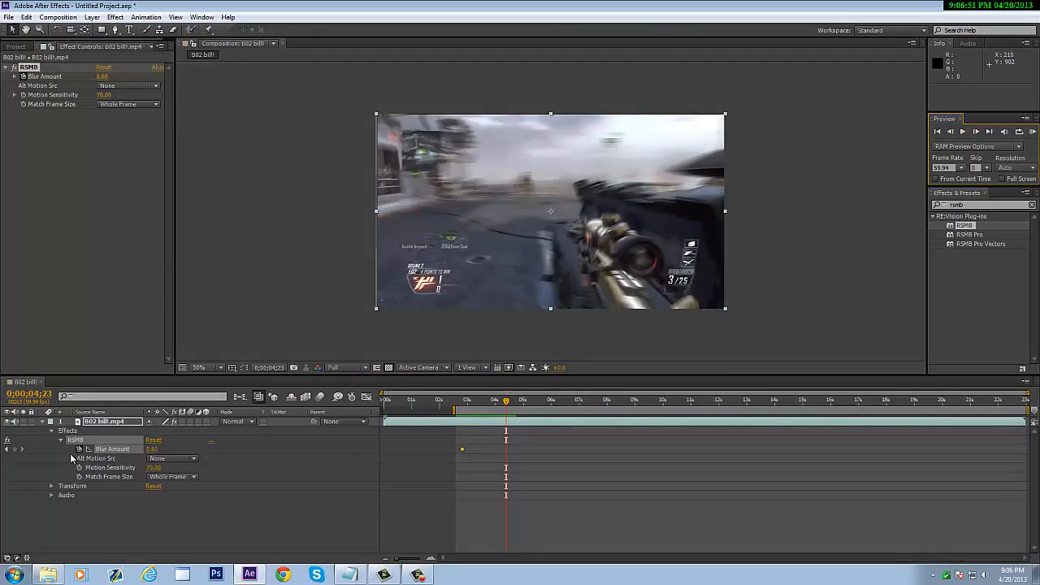
left_click(15, 450)
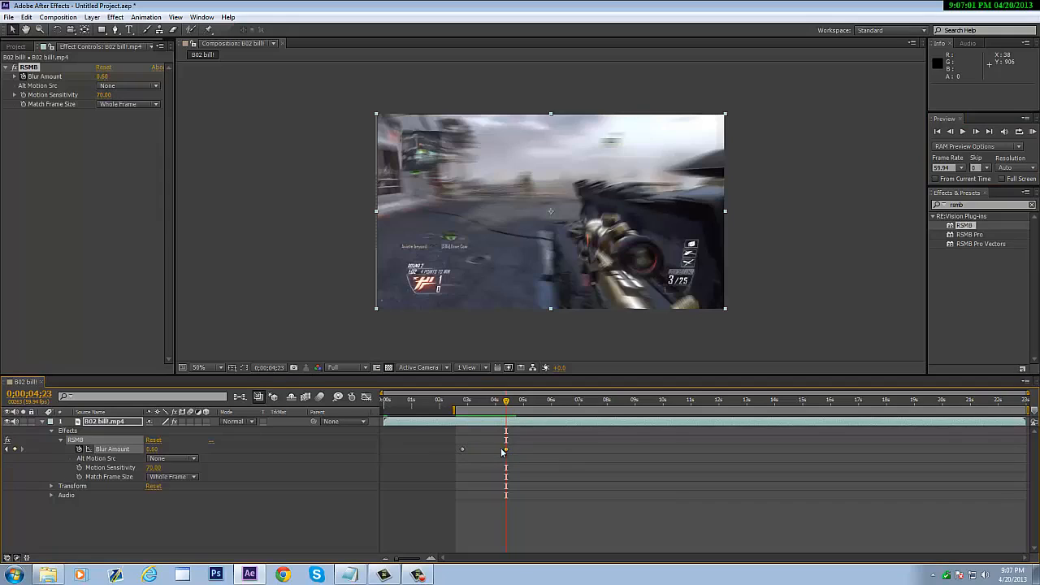
- Set Blur Amount to 0 at 0;00;04;24 and scrub back to review the transition
left_click(976, 131)
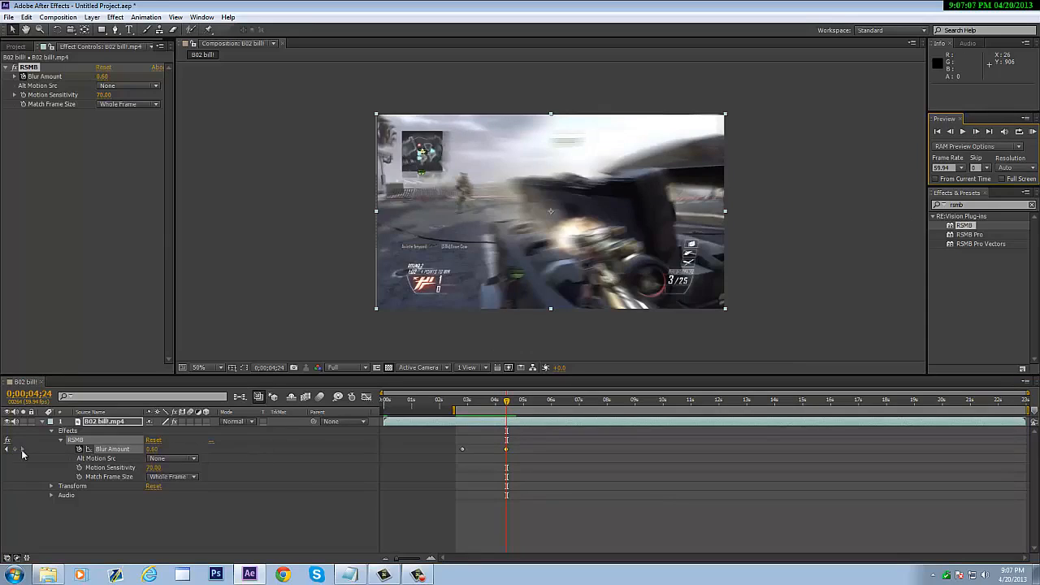
left_click(154, 449)
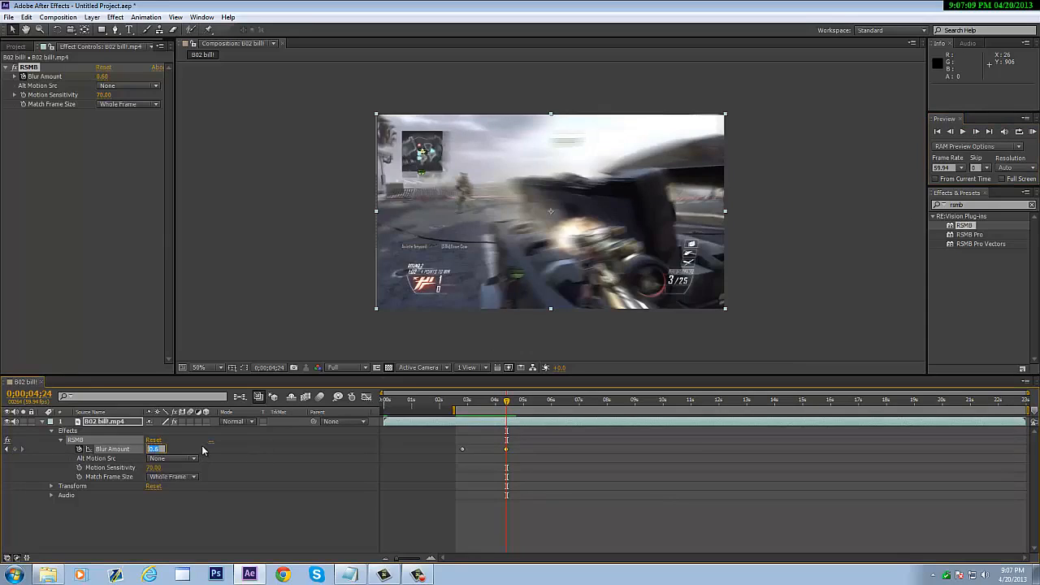
type("0")
key("Return")
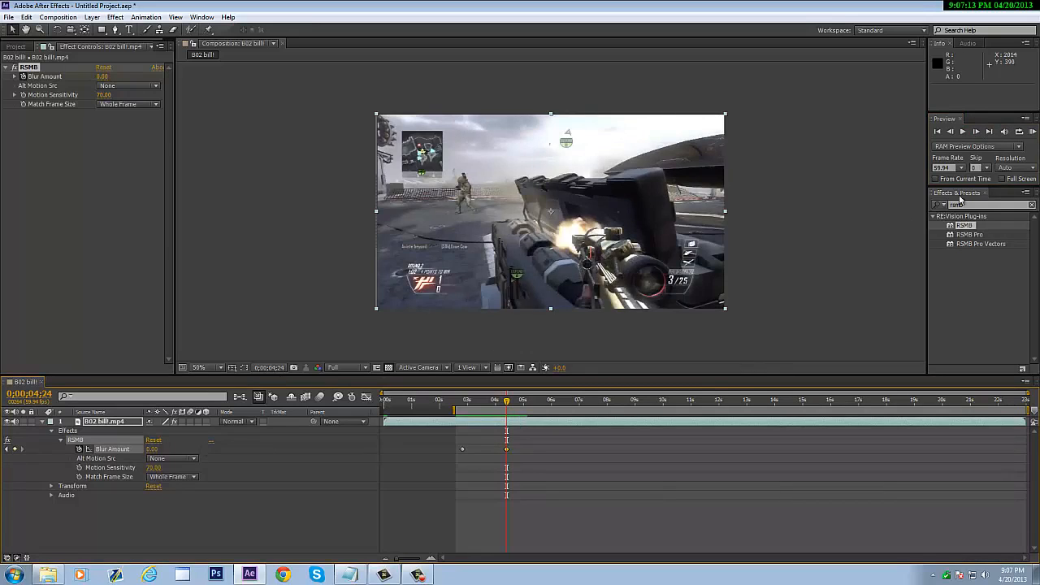
mouse_move(506, 402)
left_mouse_down()
mouse_move(461, 406)
mouse_move(527, 404)
left_mouse_up()
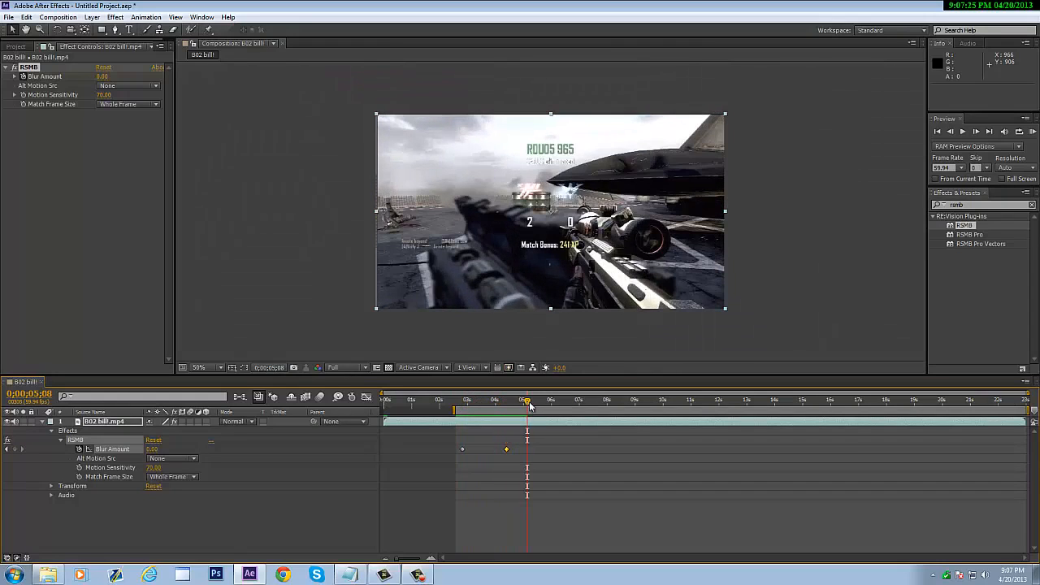
left_click_drag(528, 405, 463, 403)
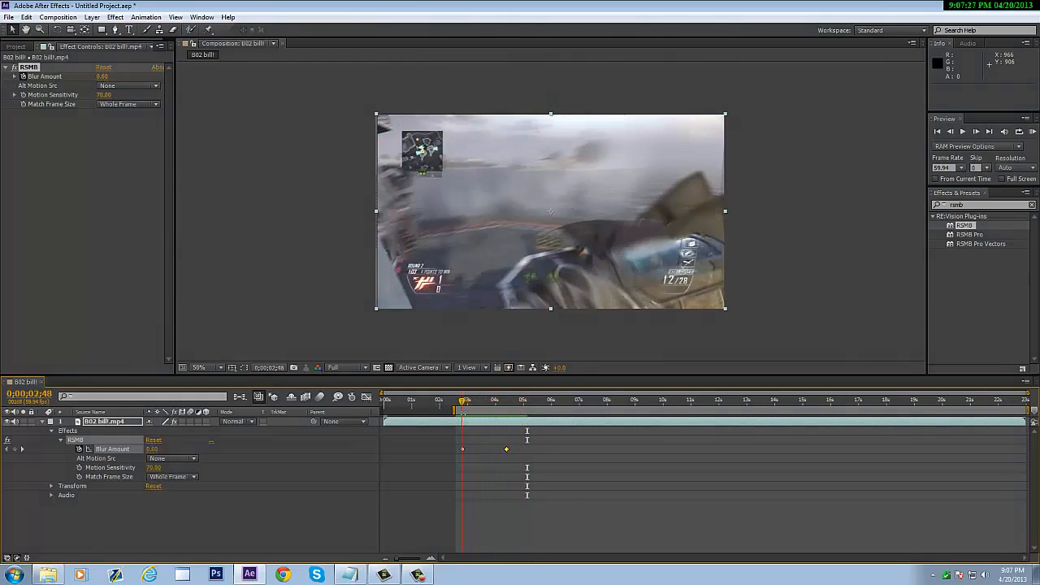
- Delete the RSMB effect from the clip layer
left_click(95, 436)
left_click(73, 440)
key("Delete")
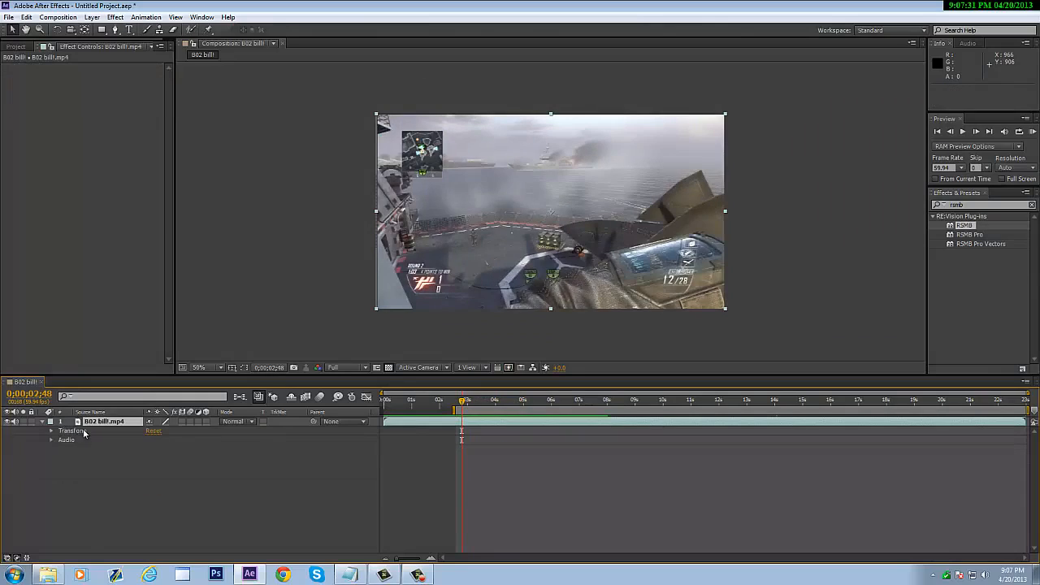
- Keyframe Opacity to fade from 100% at 0;00;02;48 to 0% at 0;00;04;39
key("t")
left_click(70, 431)
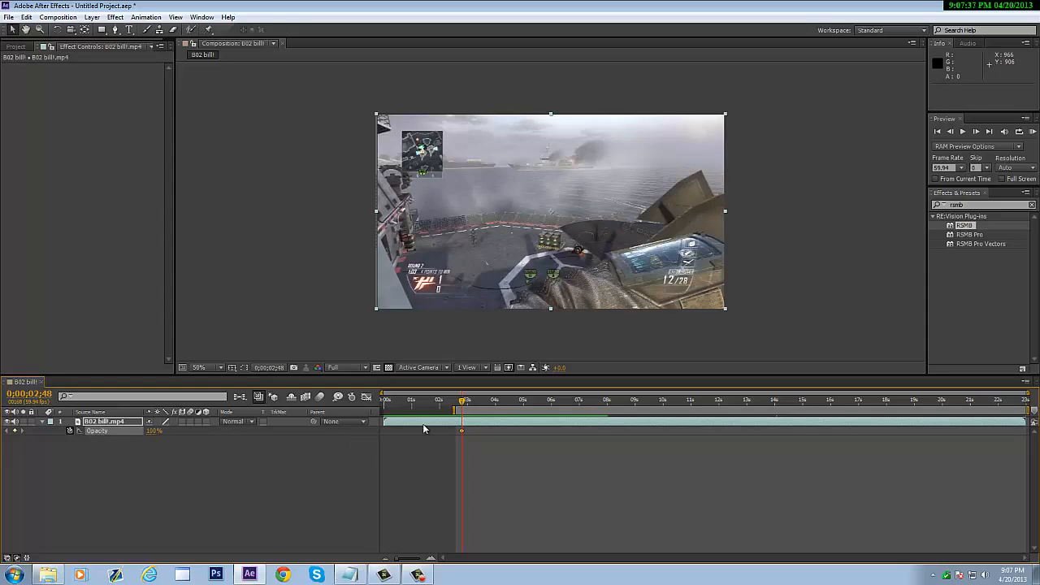
left_click_drag(463, 406, 514, 406)
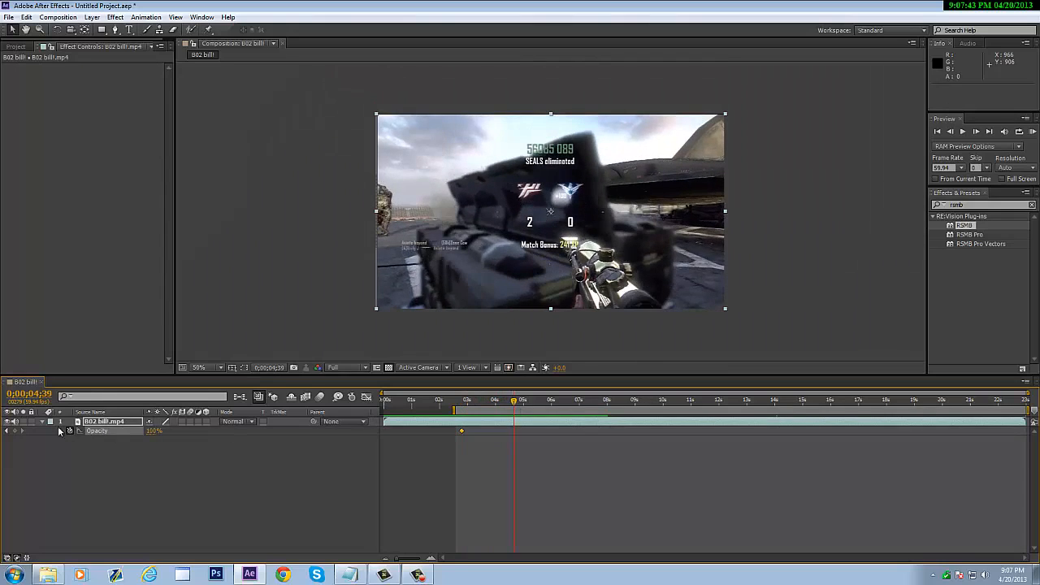
left_click_drag(153, 431, 88, 431)
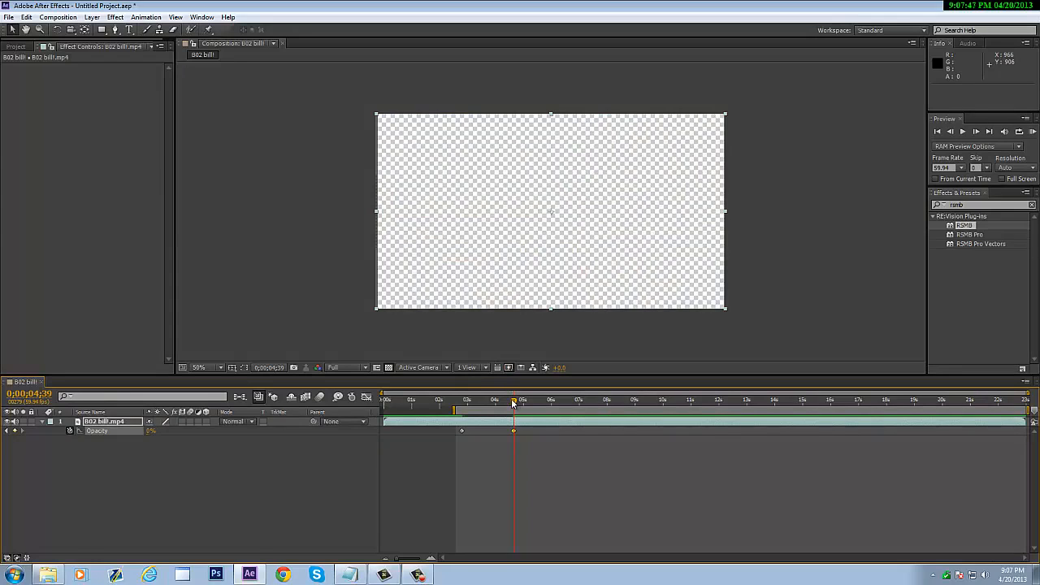
left_click_drag(514, 407, 464, 406)
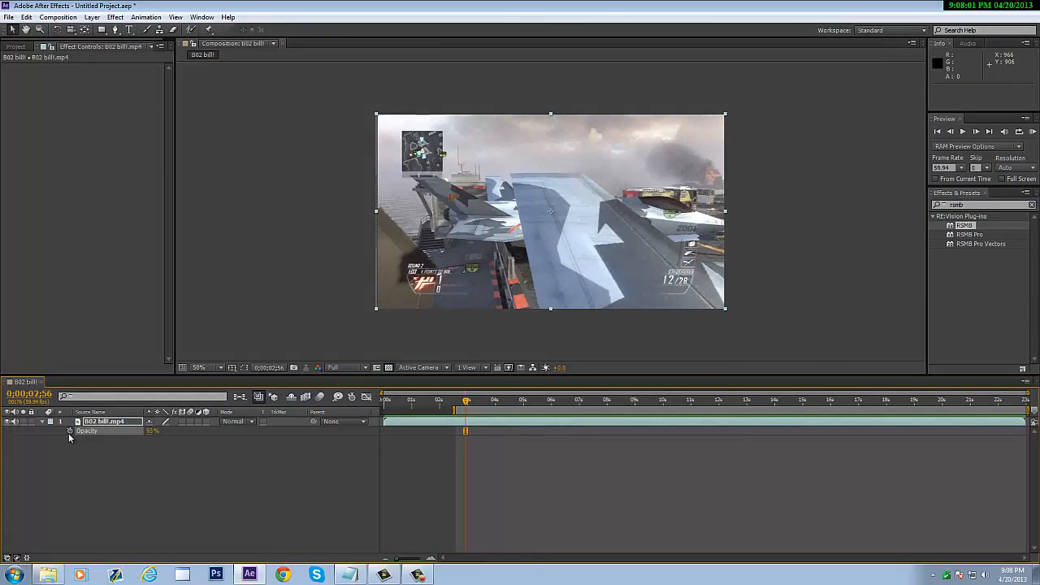
- Set the clip's Opacity back to 100%, go to 0;00;04;40, and search effects for 'twitch'
left_click(148, 431)
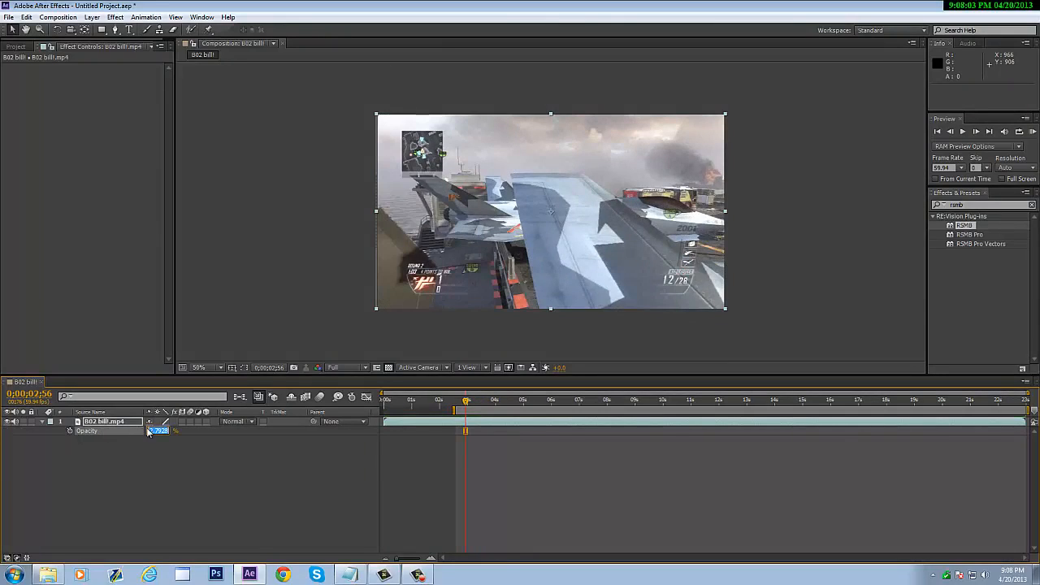
key("Return")
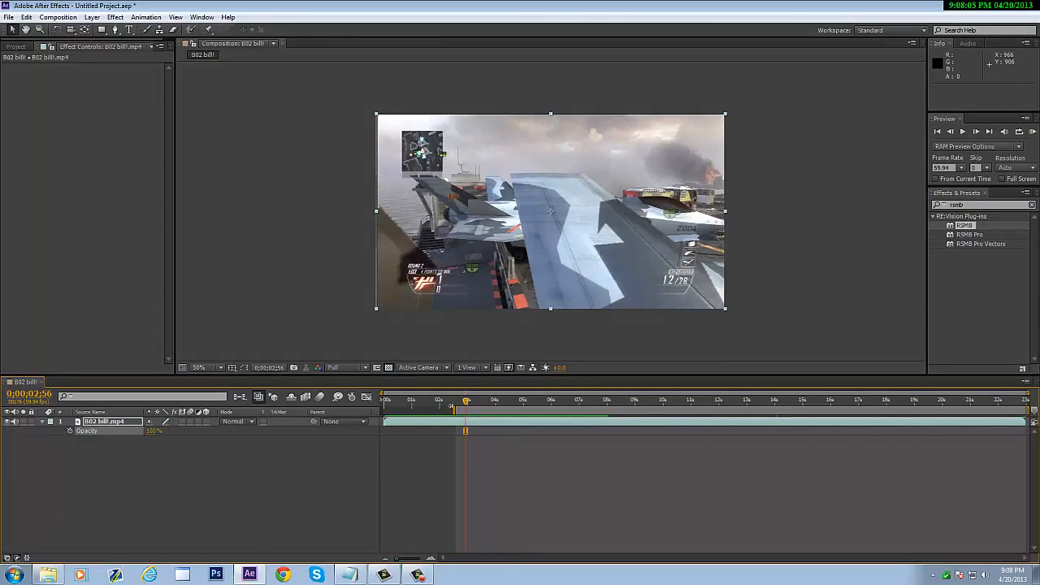
left_click_drag(469, 407, 517, 406)
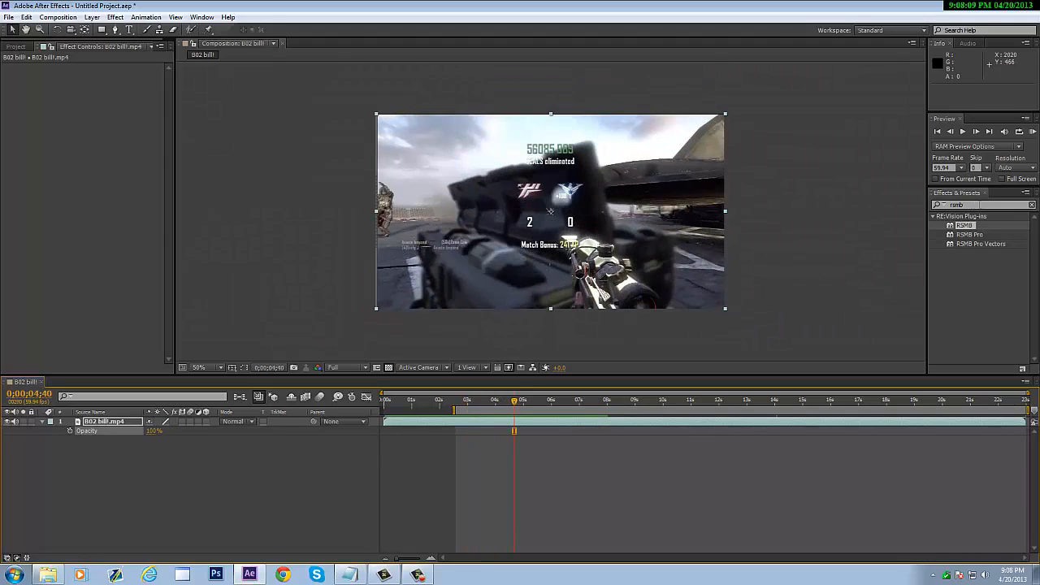
left_click_drag(980, 204, 812, 209)
type("twitch")
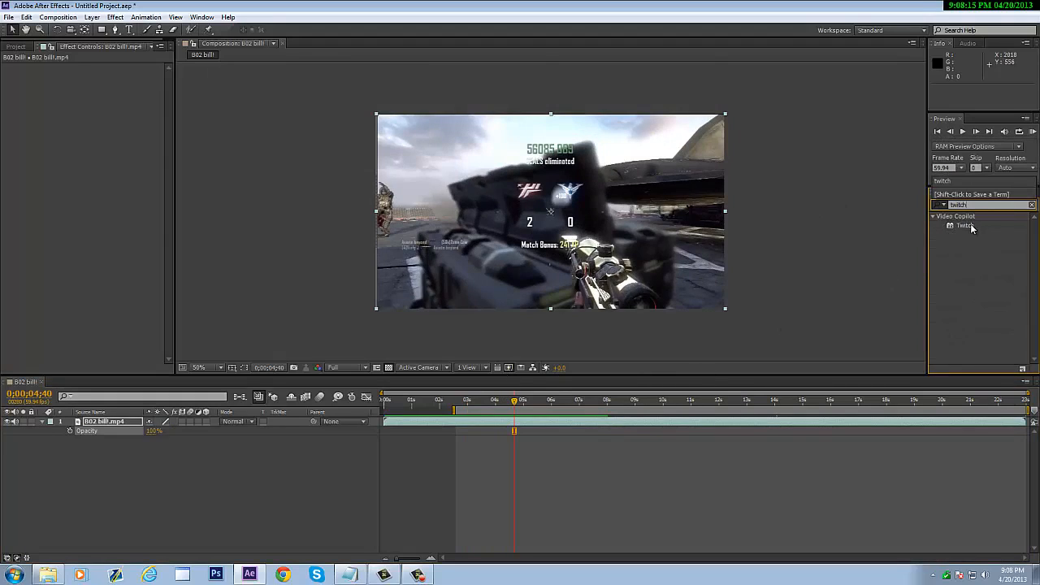
- Apply Twitch to the clip, keyframe its Amount at 0;00;04;24, and expand its Enable switches
left_click_drag(970, 228, 641, 423)
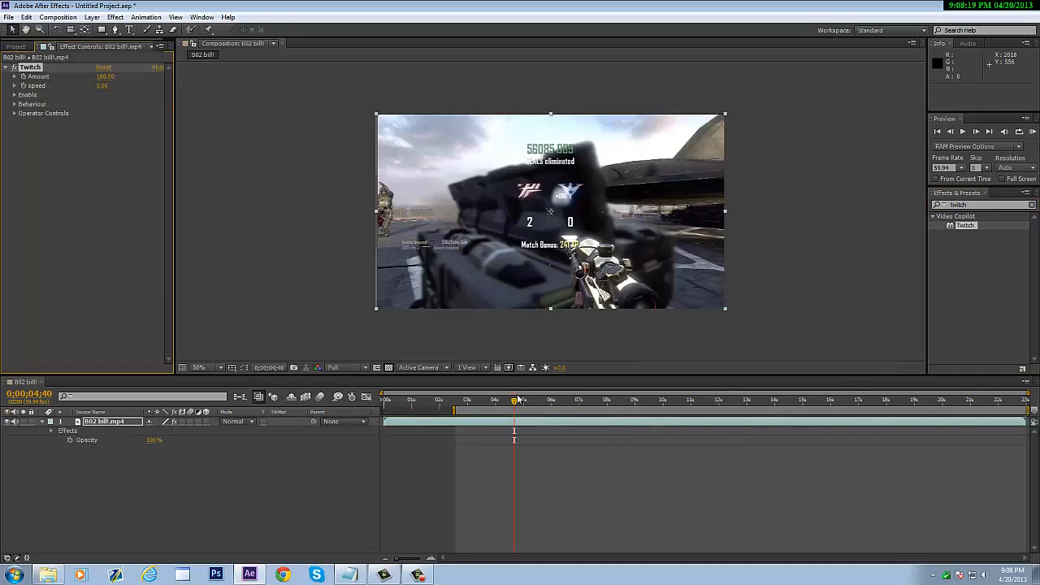
left_click_drag(515, 406, 507, 404)
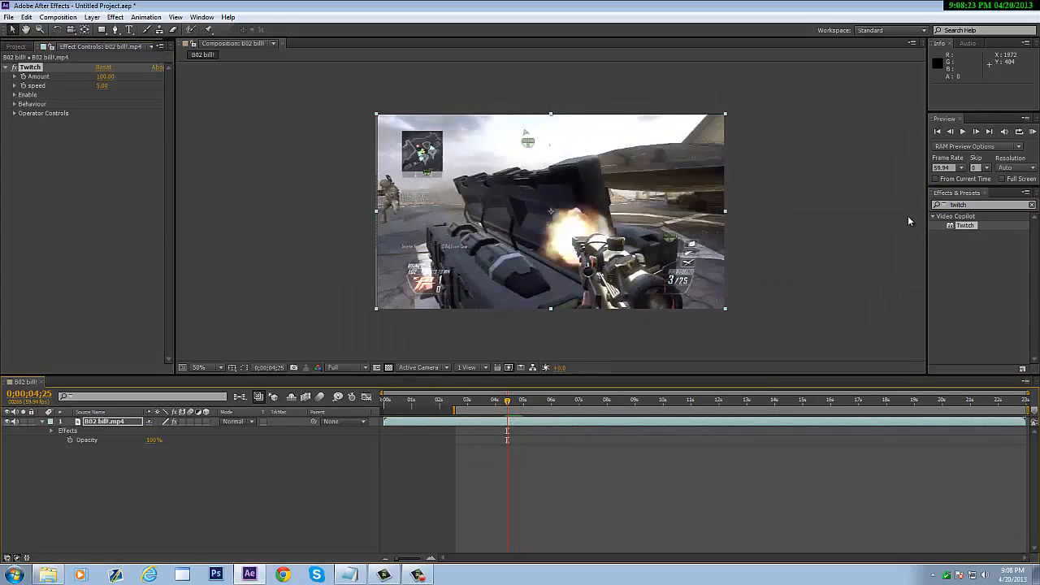
left_click(950, 131)
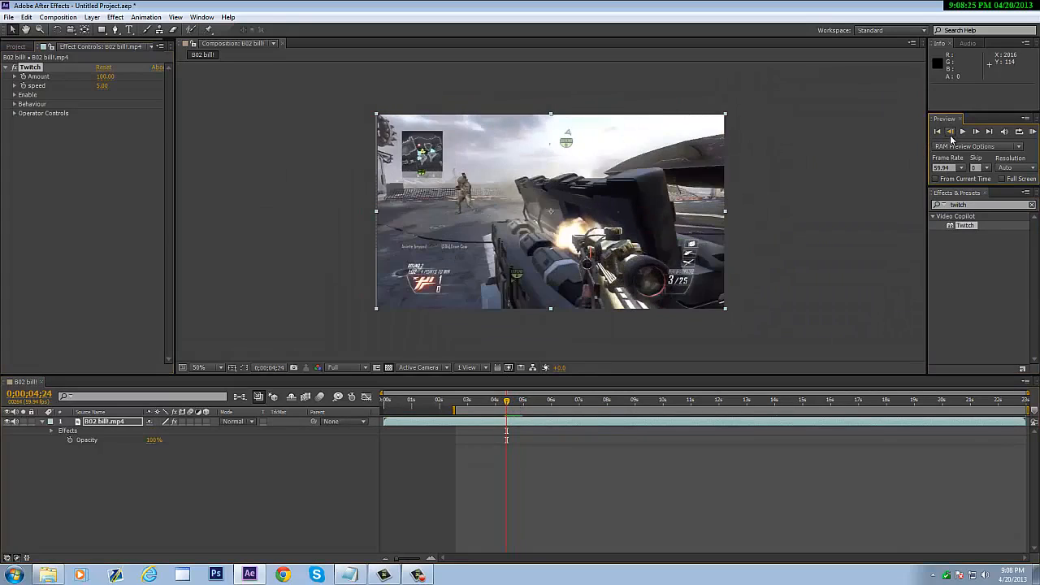
left_click(950, 131)
left_click(976, 131)
left_click(23, 77)
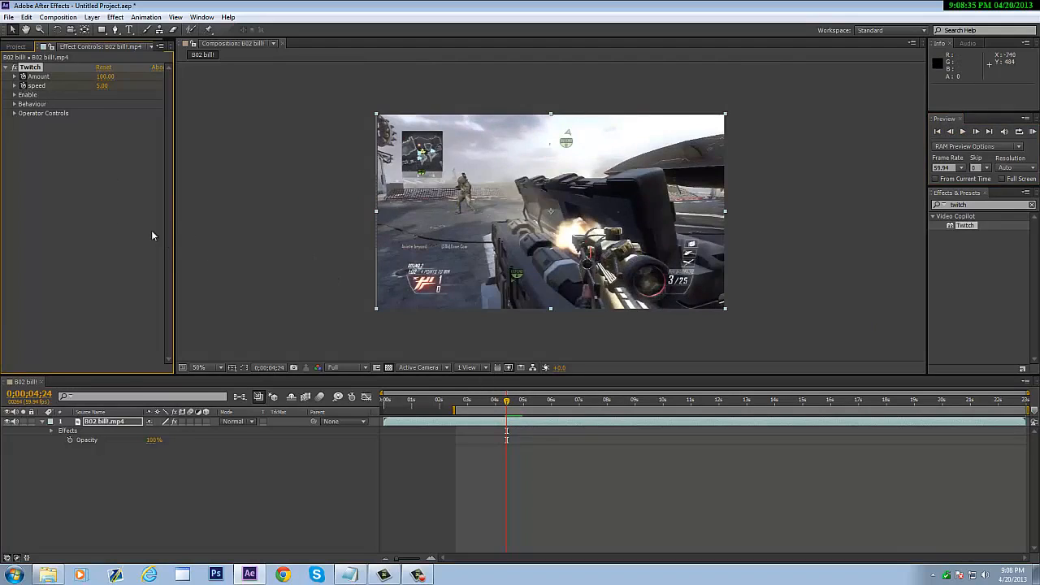
left_click(14, 95)
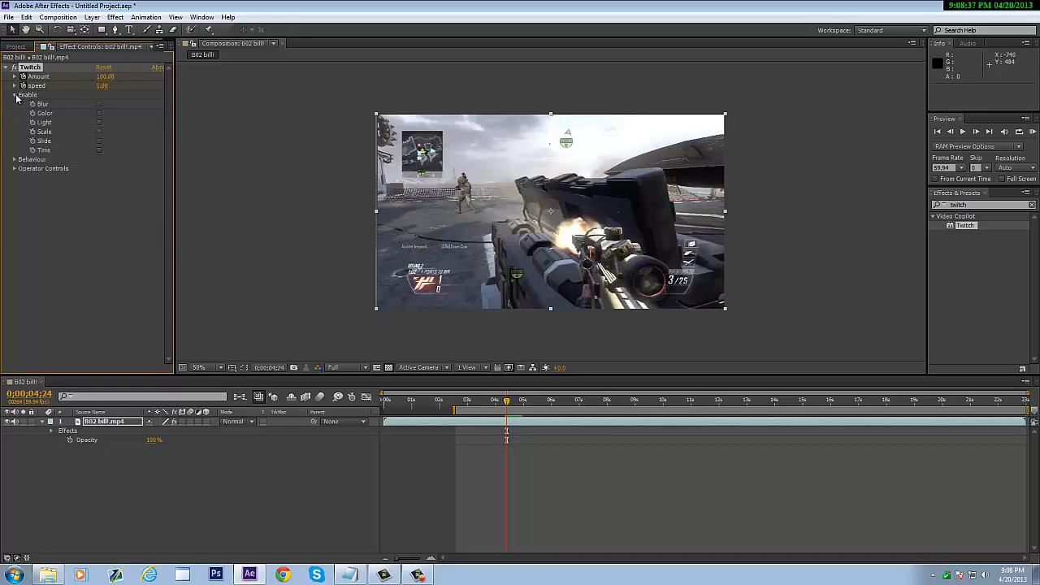
- Enable Twitch's Light, Scale, Slide and Time options, then scrub to check the glitch
left_click(99, 122)
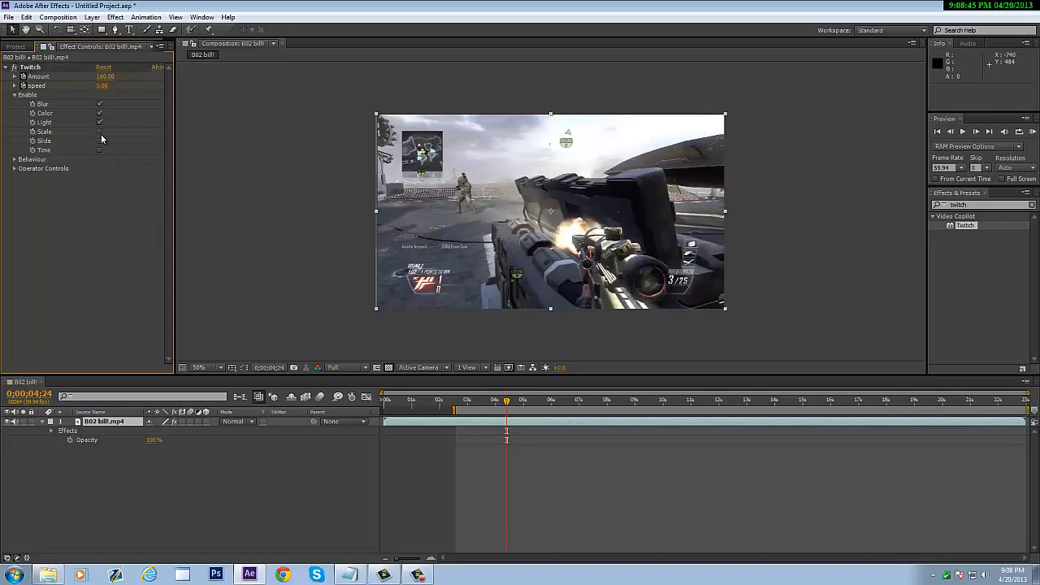
left_click(99, 132)
left_click(101, 144)
left_click(100, 150)
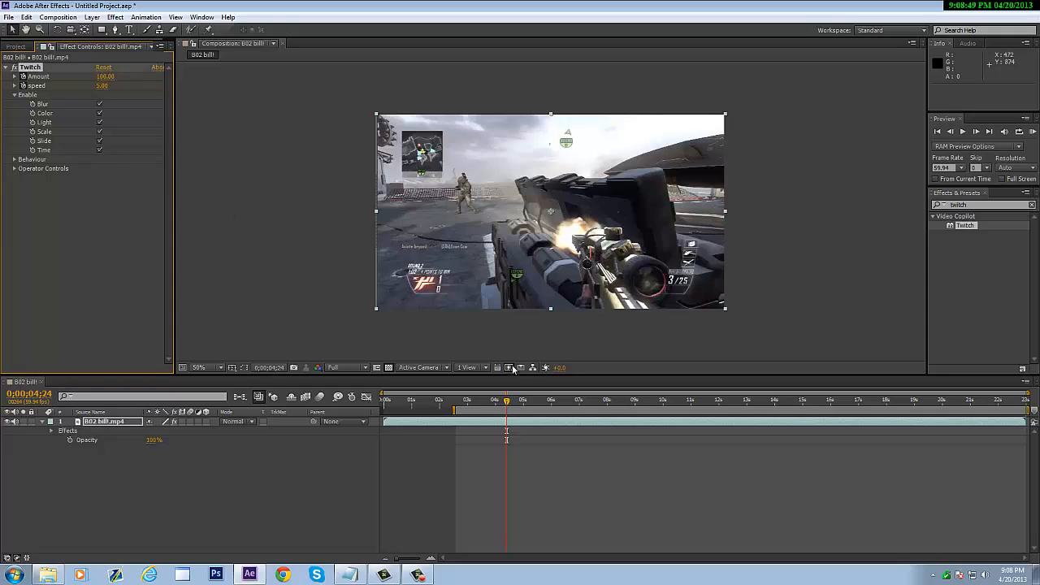
left_click_drag(506, 404, 681, 381)
- Expand Twitch in the timeline and add Amount and speed keyframes at 0;00;10;27
left_click(951, 131)
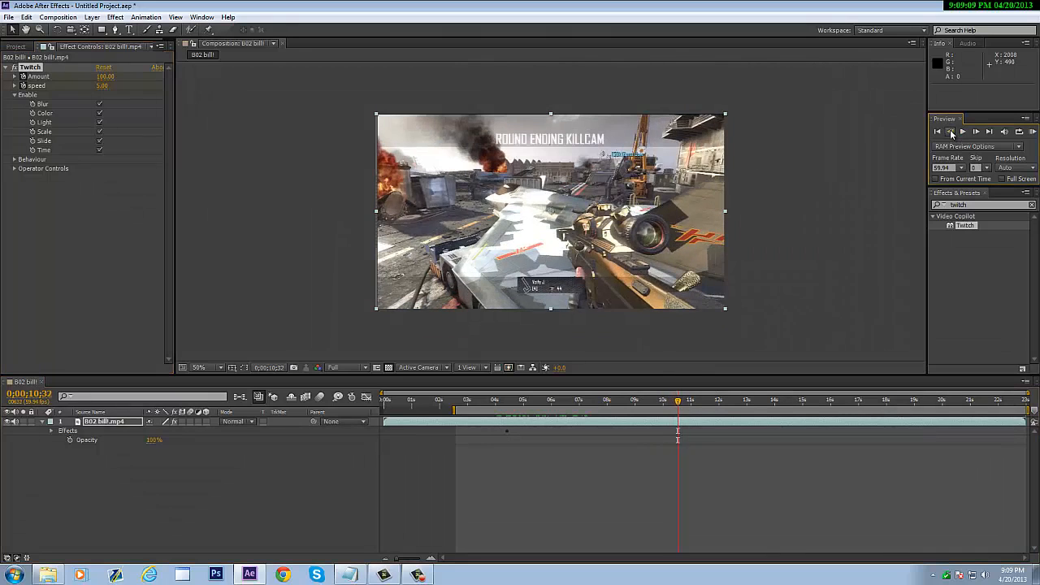
left_click(951, 132)
left_click(952, 133)
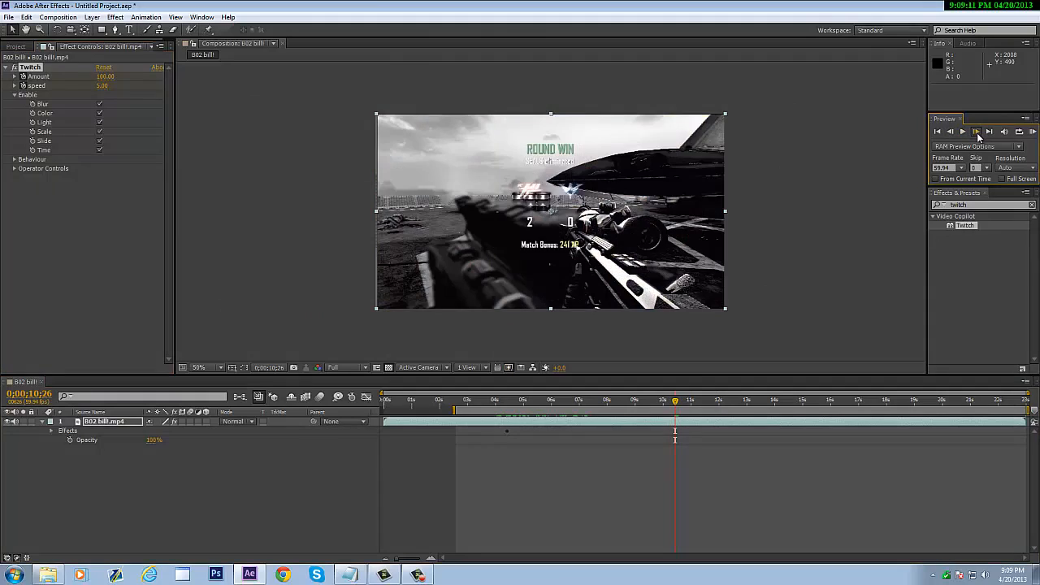
left_click(977, 132)
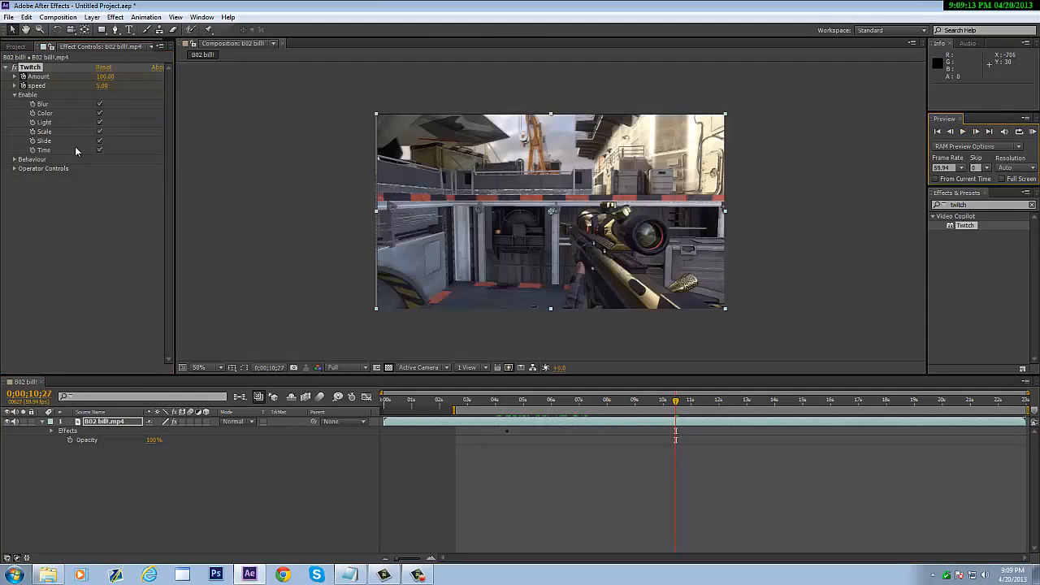
left_click(51, 431)
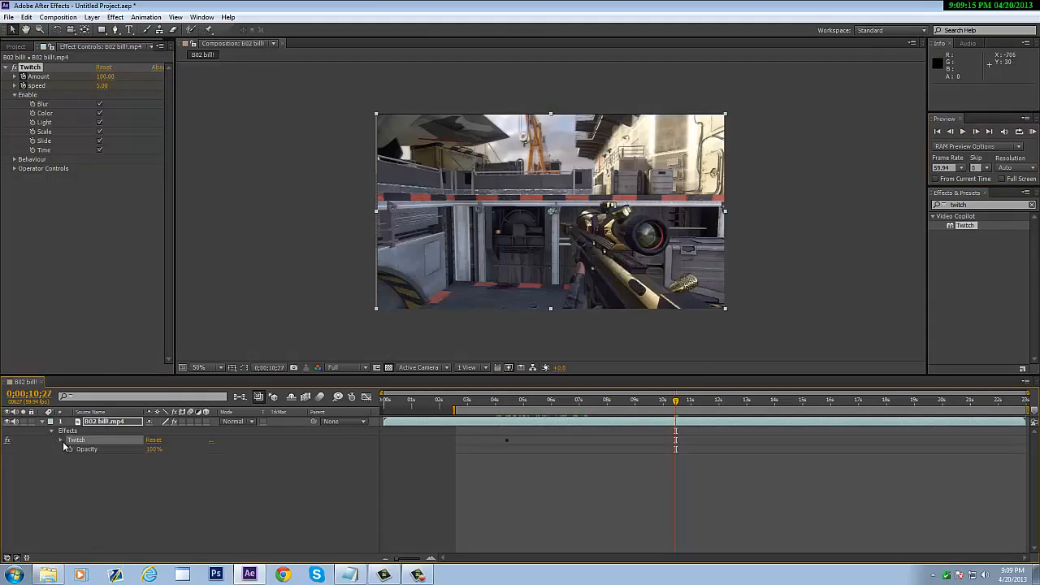
left_click(60, 440)
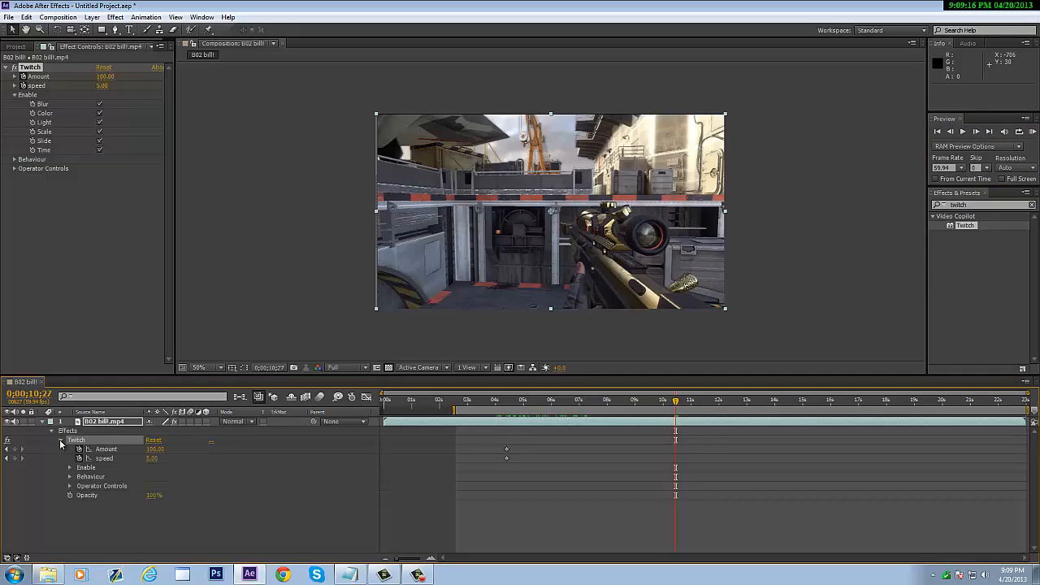
left_click(15, 450)
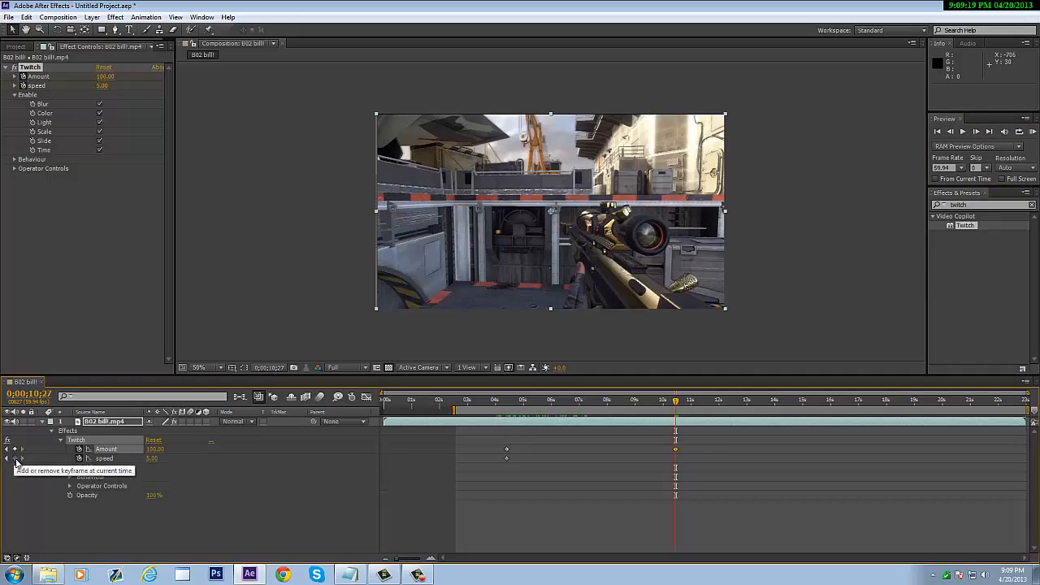
left_click(14, 458)
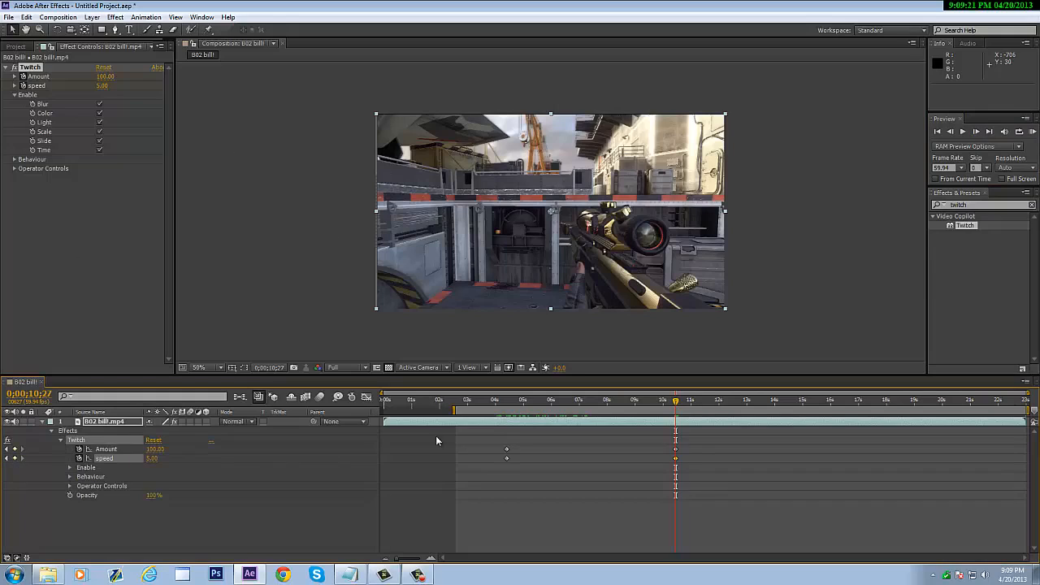
- At 0;00;10;28, set Twitch Amount and speed to 0, then RAM-preview
left_click(976, 131)
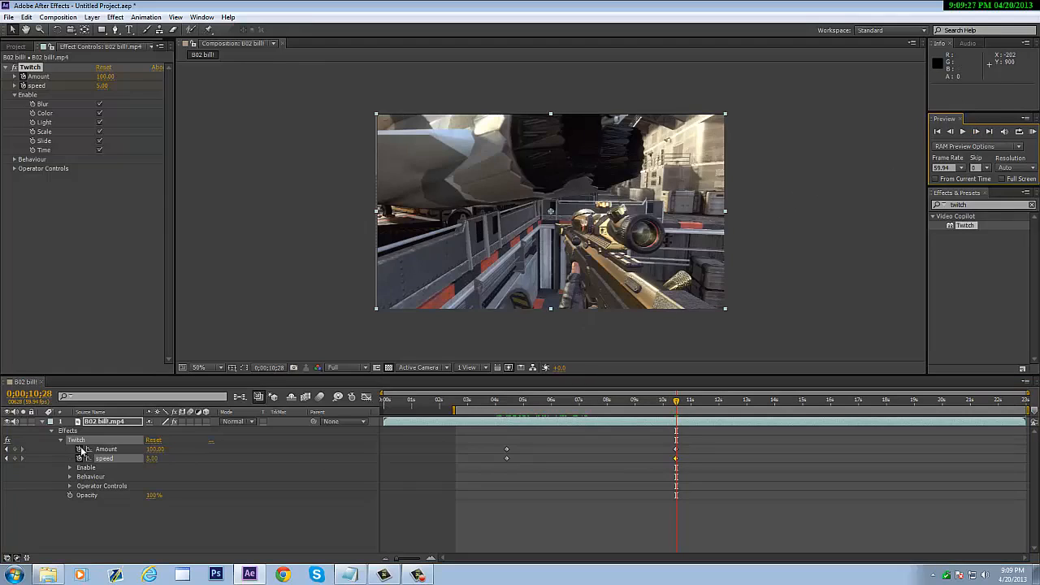
left_click(155, 449)
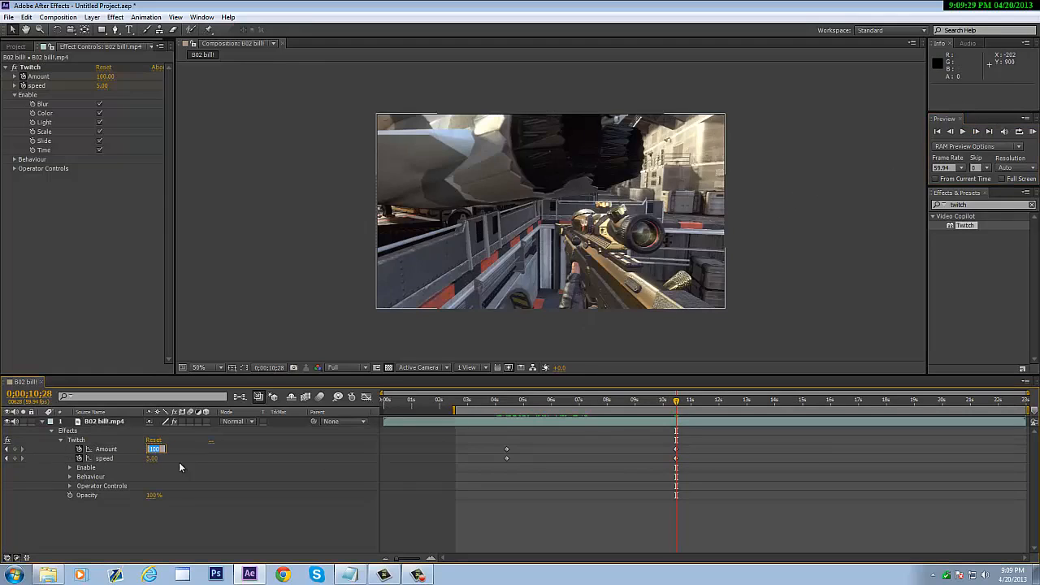
type("0.")
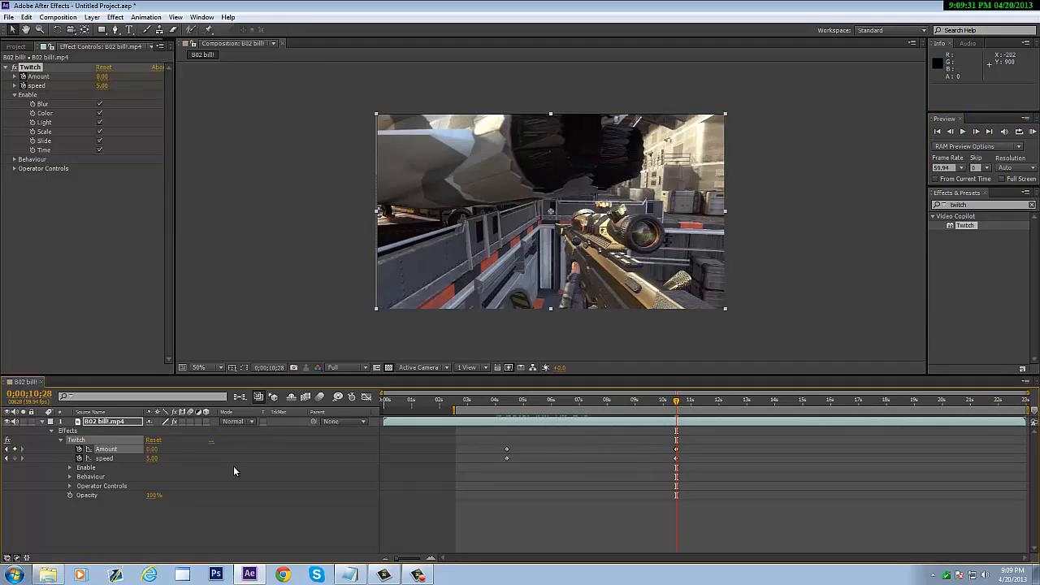
key("Tab")
type("0")
key("Return")
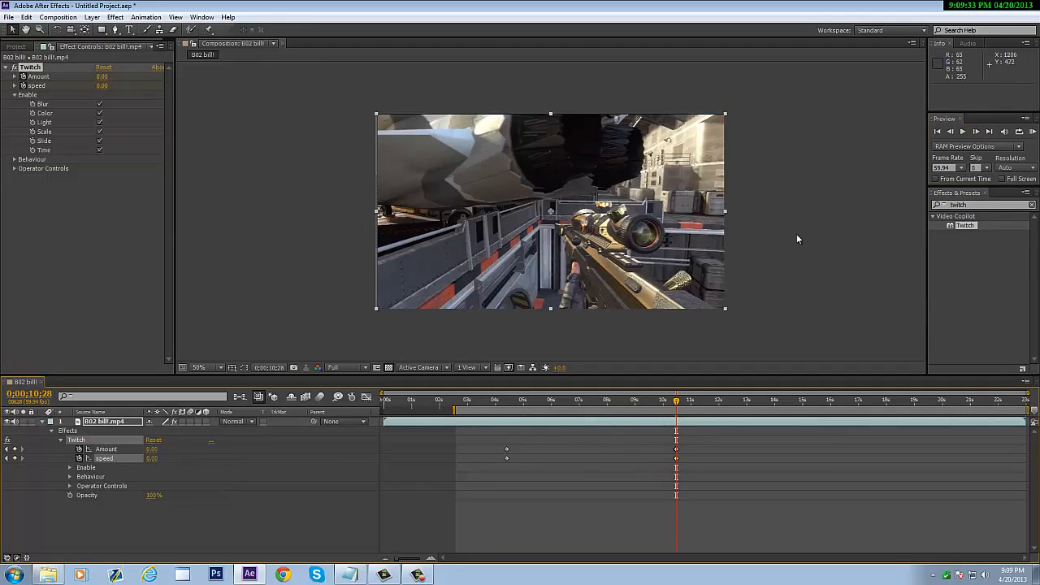
key("KP_0")
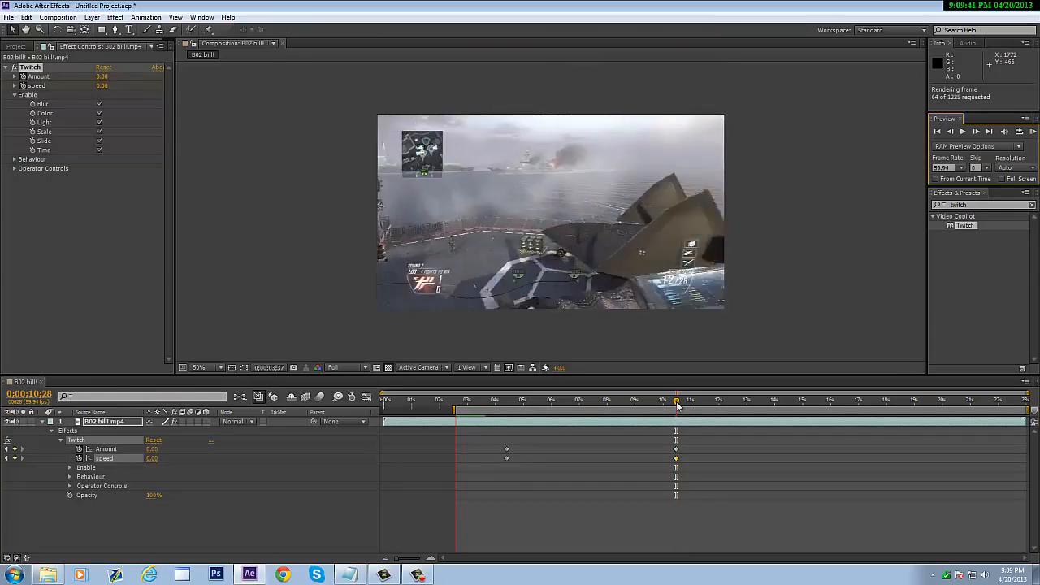
- Add zero-value Twitch Amount and speed keyframes and slide them back to about 0;00;02;46
left_click_drag(677, 402, 488, 394)
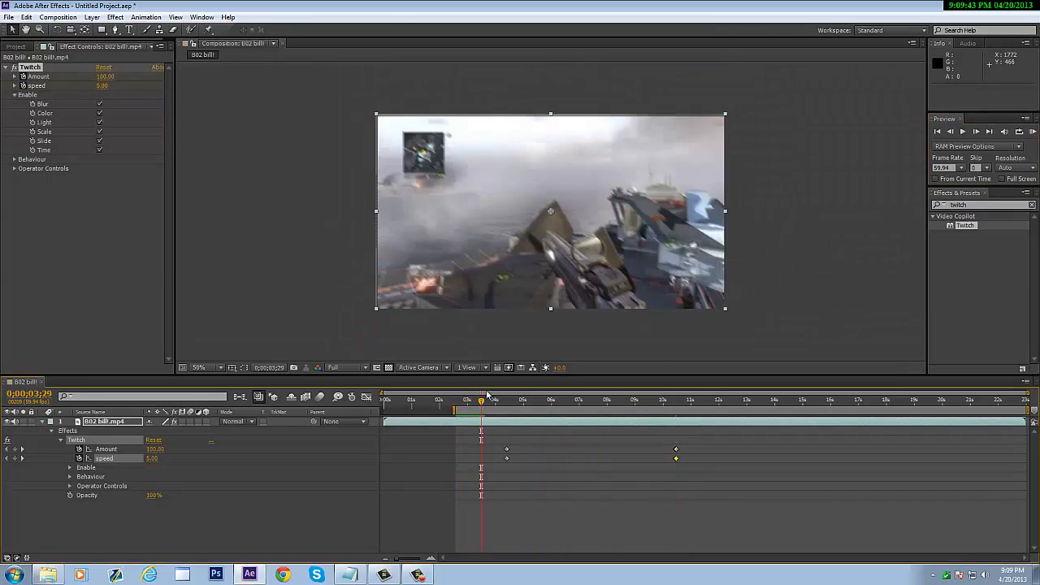
left_click(111, 76)
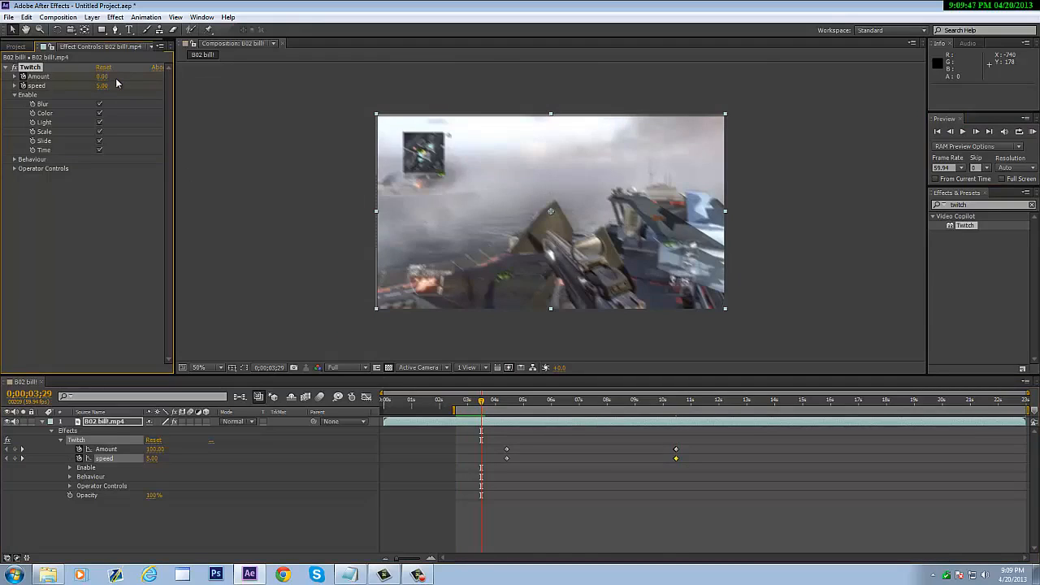
left_click(103, 86)
type("0")
key("Return")
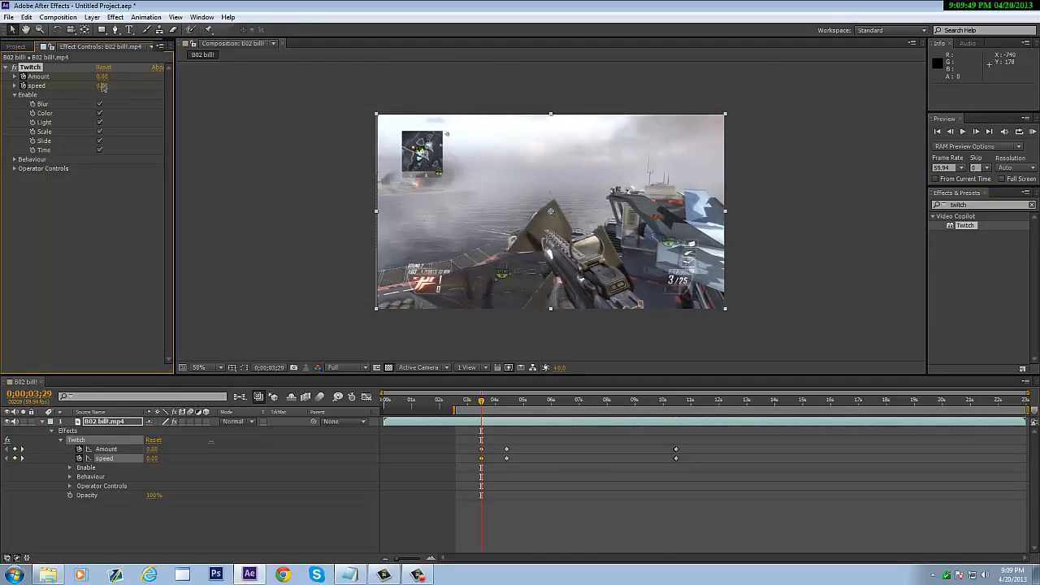
left_click_drag(482, 450, 455, 460)
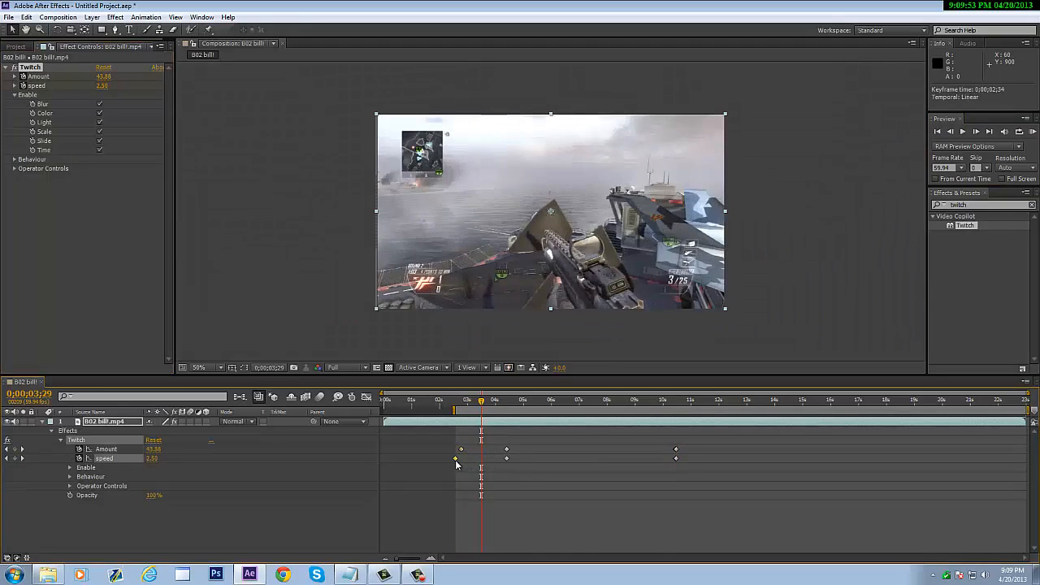
left_click(460, 451)
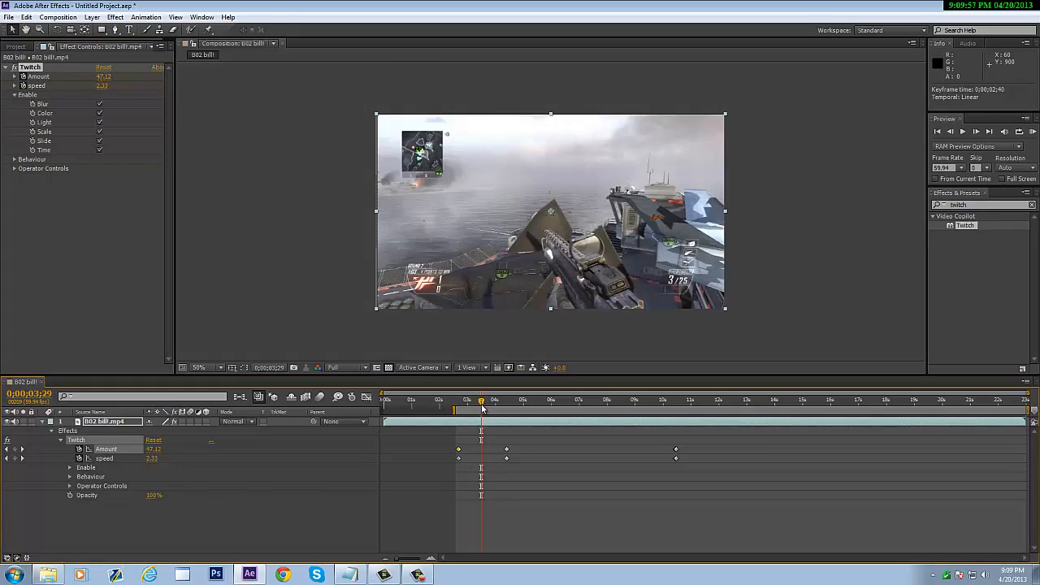
left_click_drag(481, 404, 507, 427)
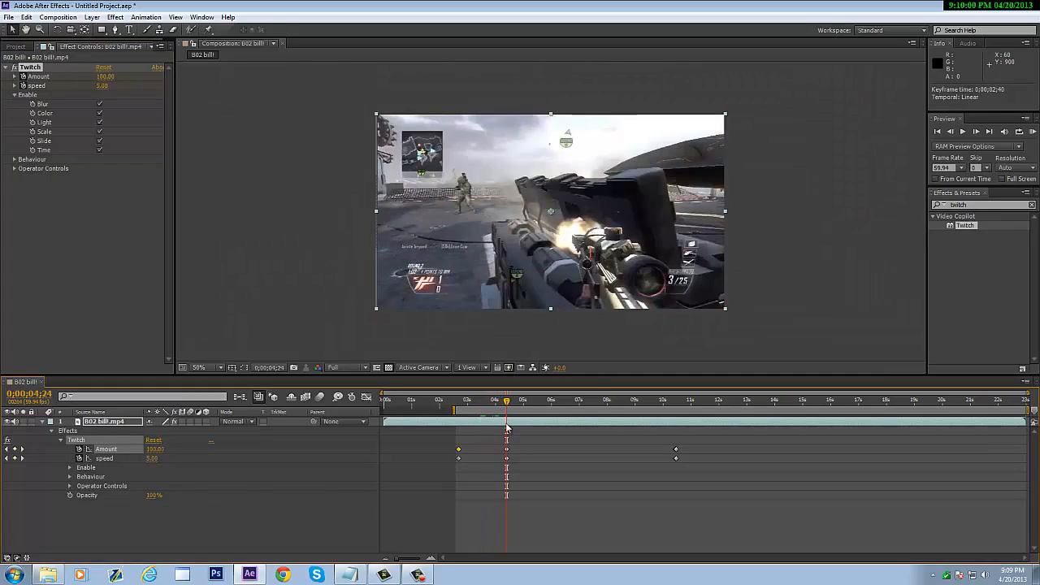
- At 0;00;04;23, set Twitch Amount and speed to 0, then RAM-preview the timing
left_click(951, 132)
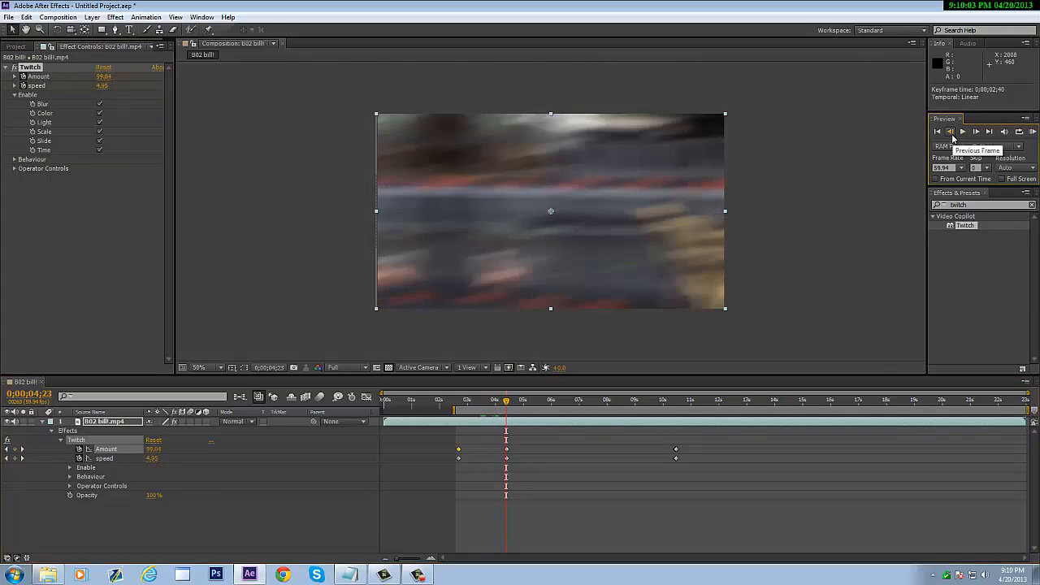
left_click(152, 449)
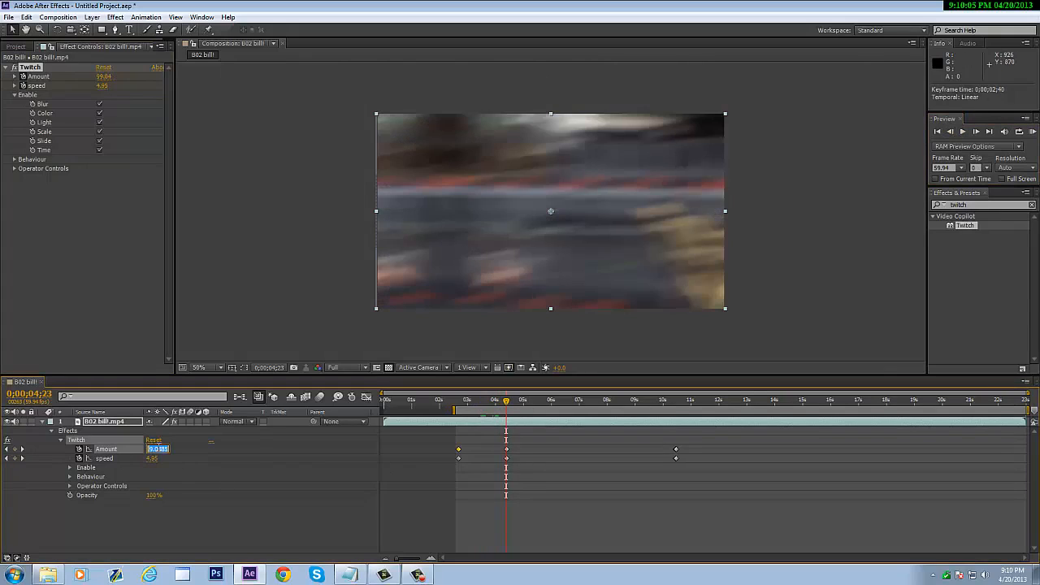
type("0")
key("Return")
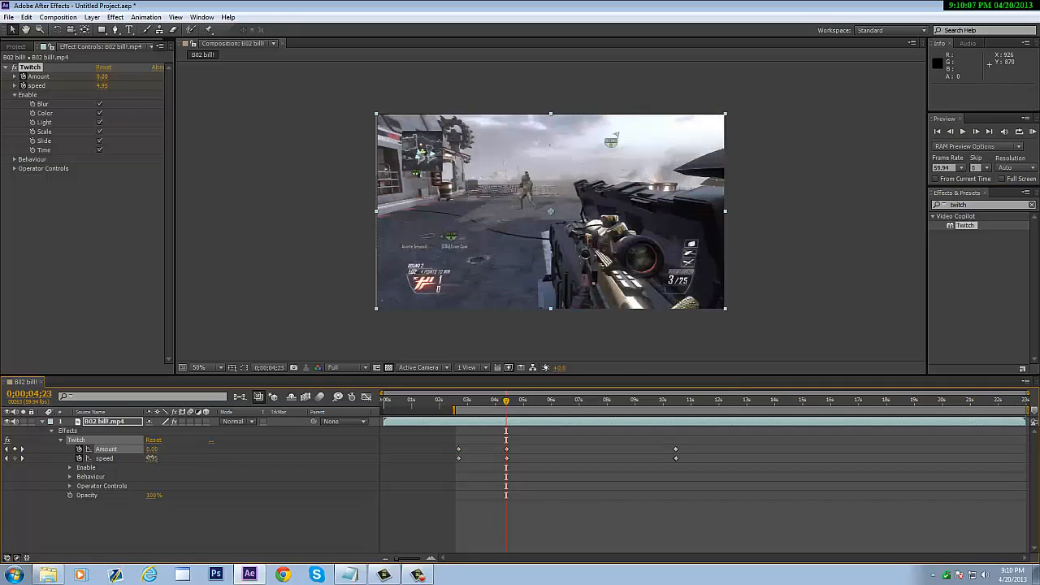
left_click(154, 460)
type("0")
key("Return")
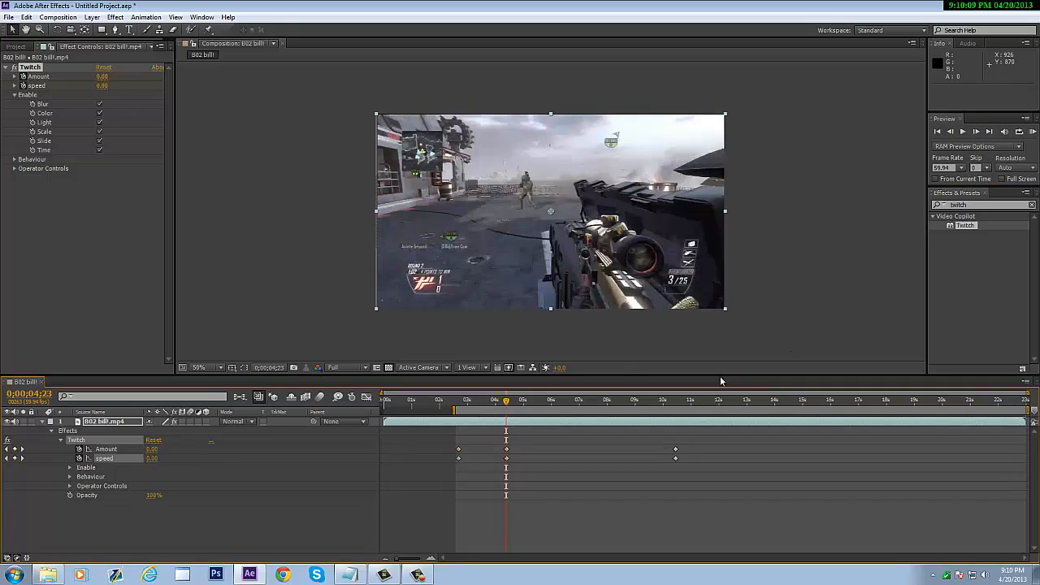
left_click(1031, 132)
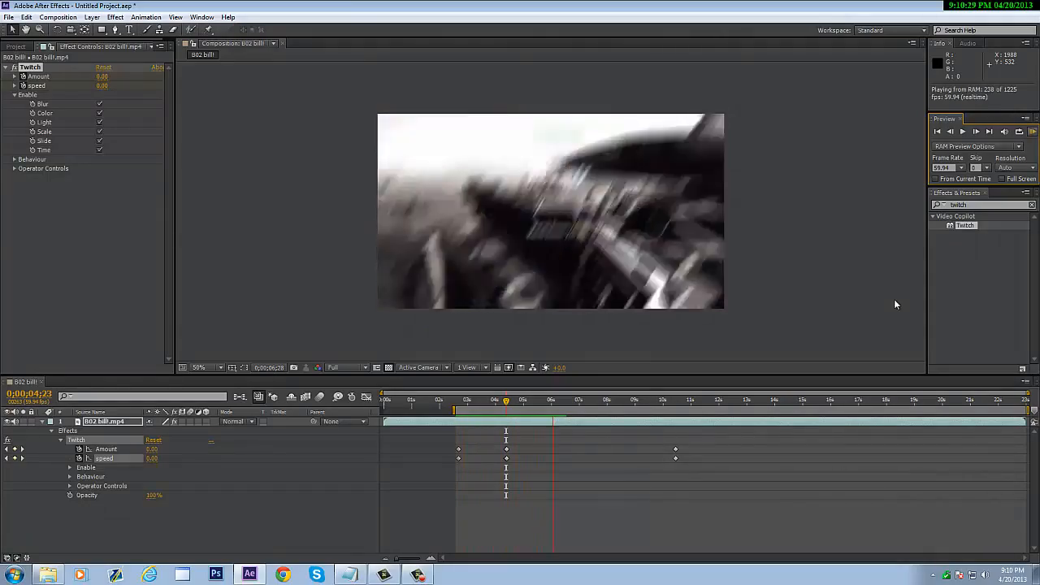
- Stop the preview, review the twitch, and delete the gameplay clip layer from B02 billl
left_click(508, 404)
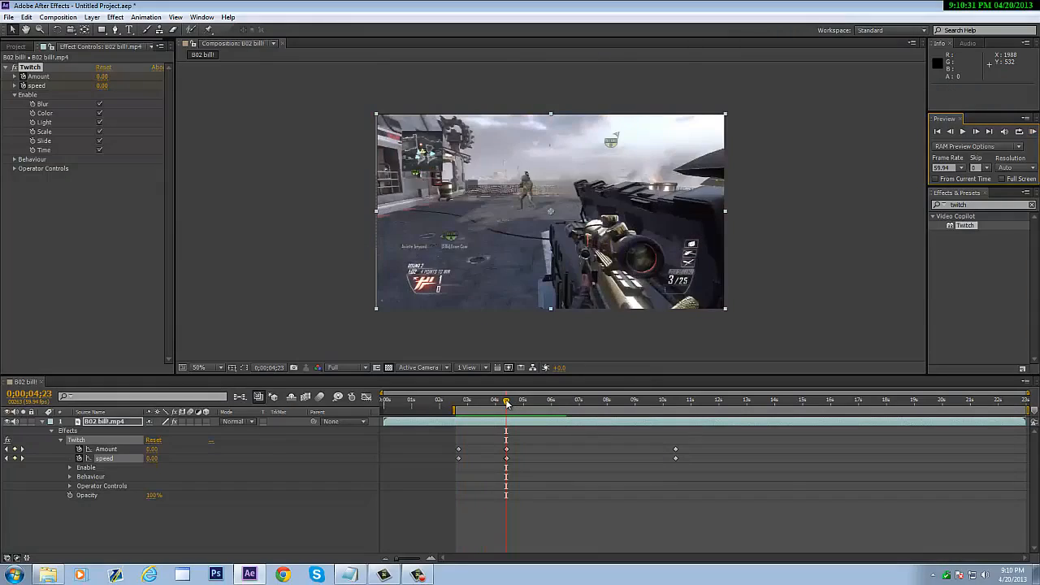
mouse_move(507, 404)
left_mouse_down()
mouse_move(564, 398)
mouse_move(508, 387)
mouse_move(530, 379)
mouse_move(533, 403)
mouse_move(548, 409)
mouse_move(499, 392)
left_mouse_up()
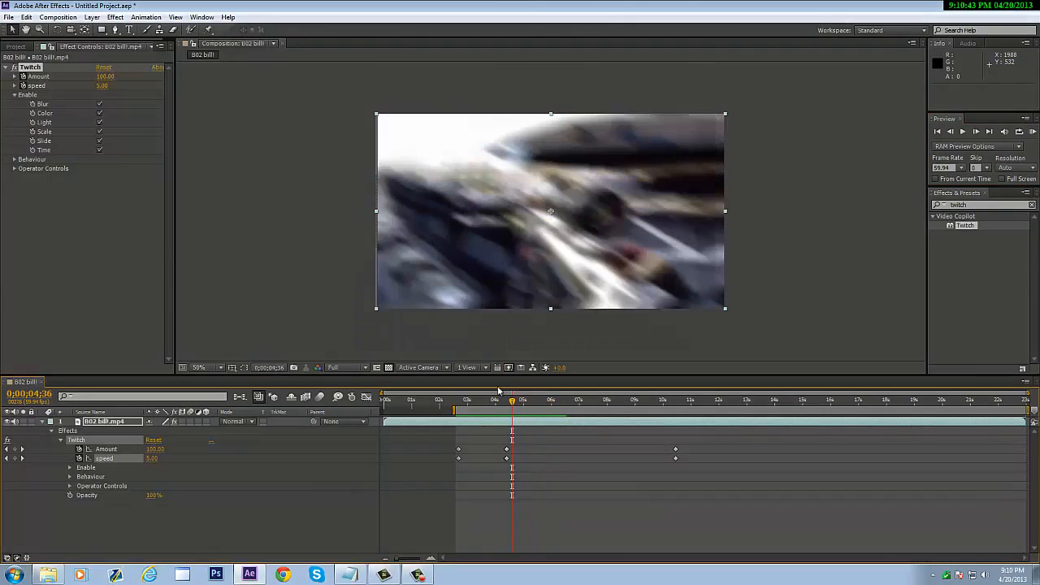
left_click(95, 423)
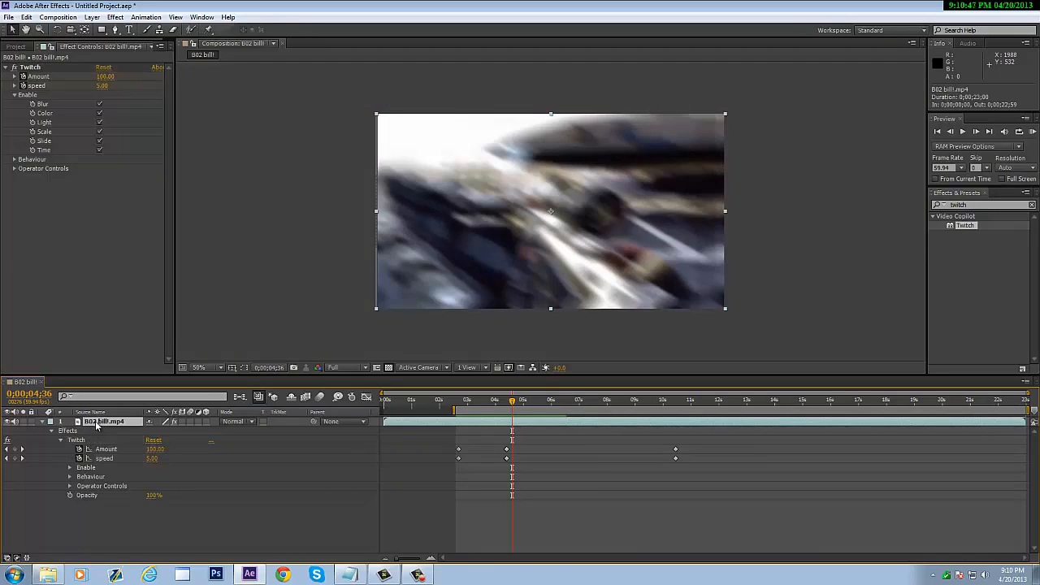
key("Delete")
left_click(16, 43)
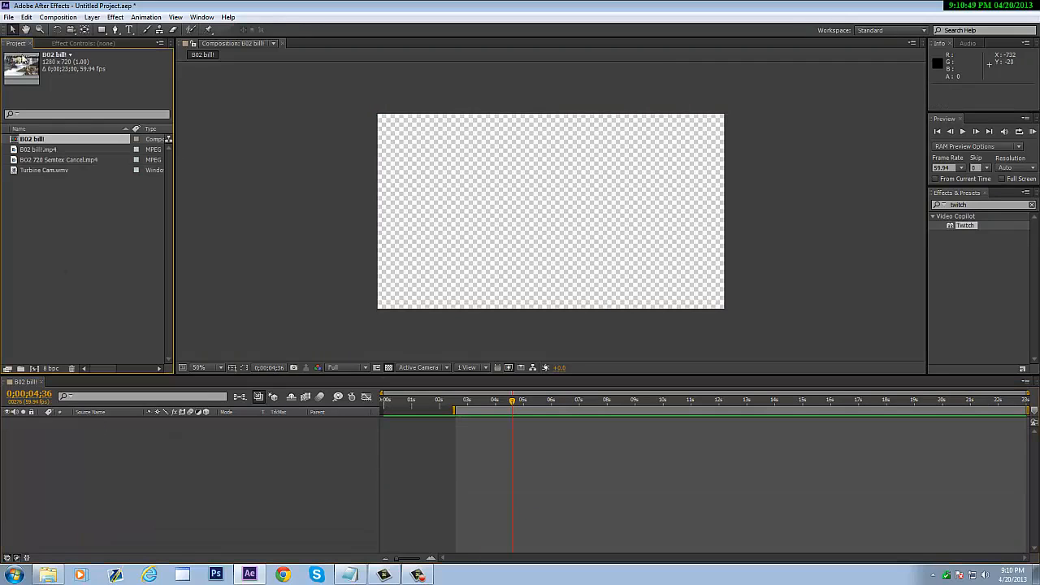
- Drag BO2 720 Semtex Cancel.mp4 into the B02 billl timeline, redoing the misplaced first attempt
left_click(52, 160)
left_click_drag(52, 160, 547, 220)
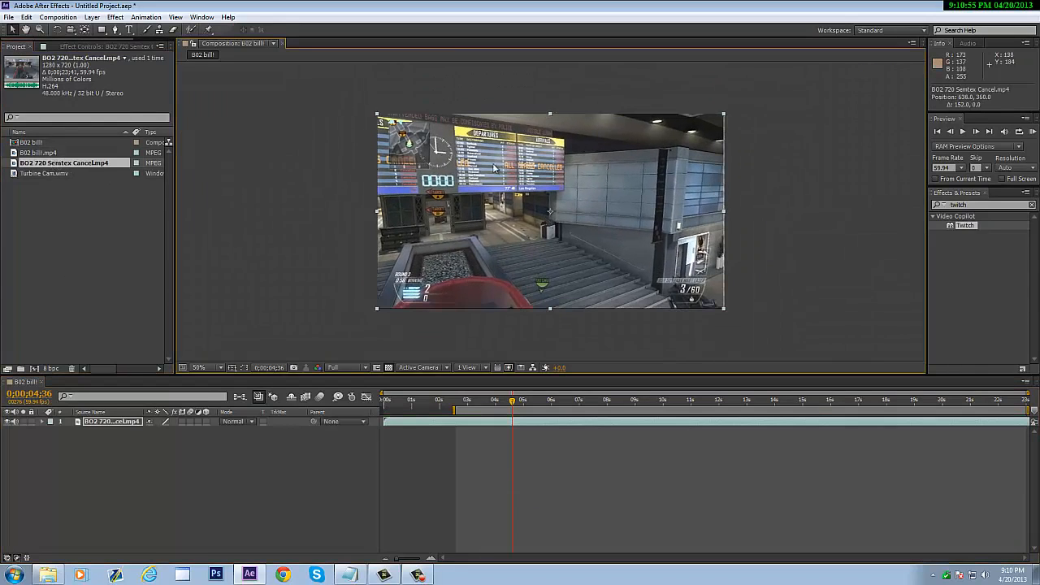
key("Delete")
left_click_drag(97, 163, 128, 461)
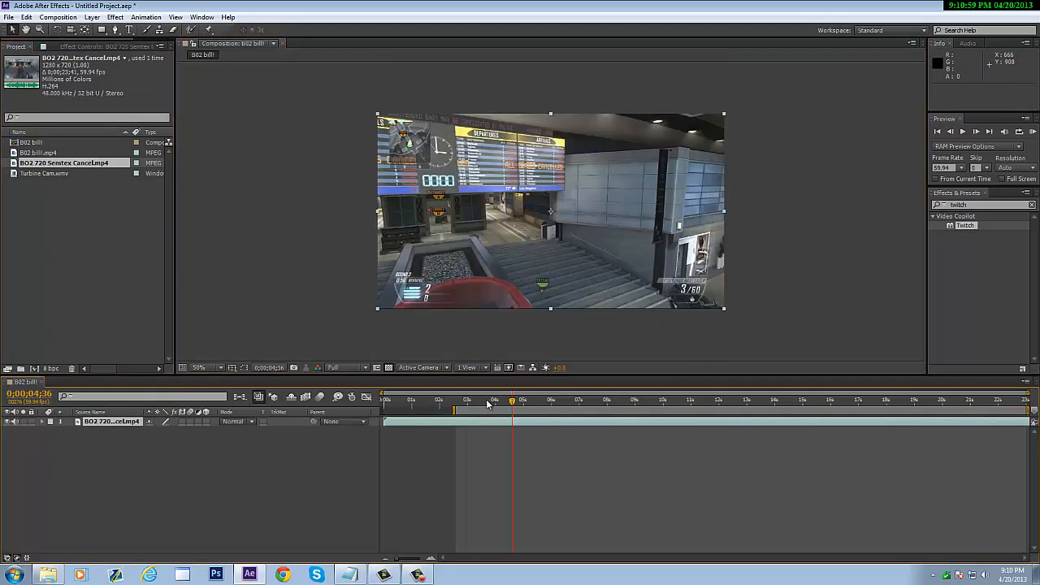
left_click_drag(513, 409, 560, 372)
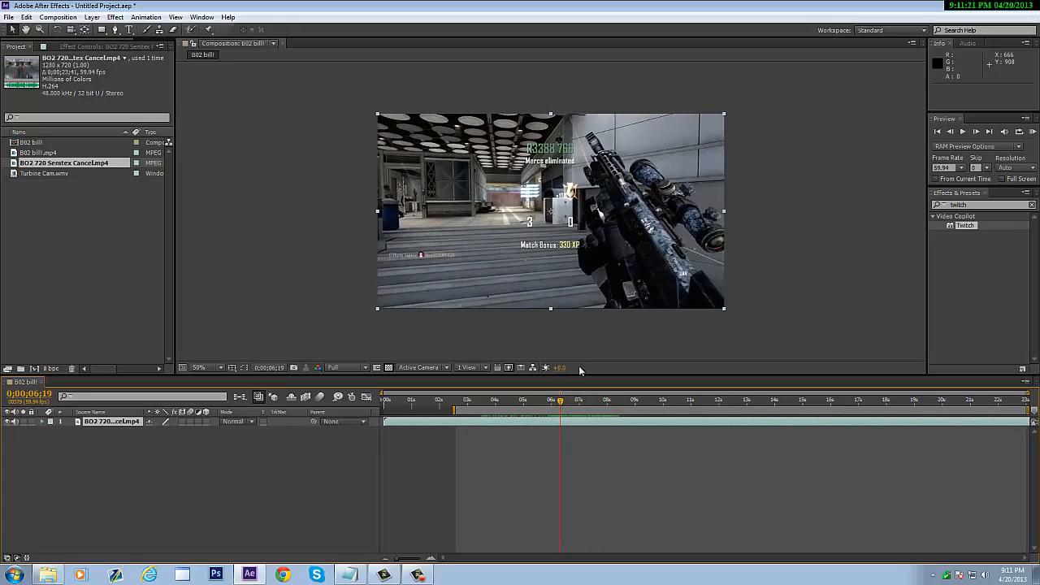
- Find Twixtor in Effects & Presets and apply it to the Semtex Cancel clip
left_click(1003, 204)
type("twixt")
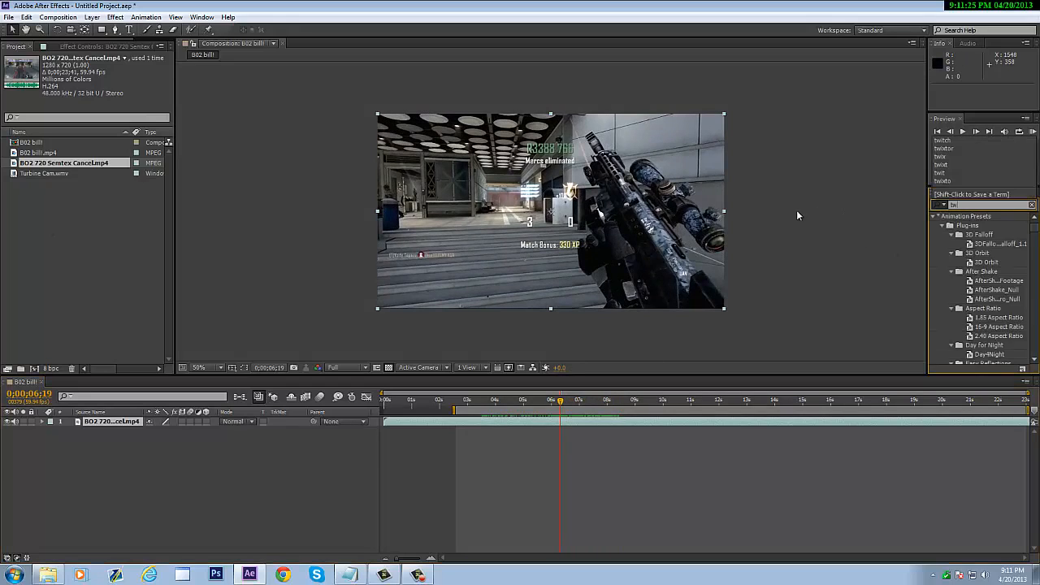
key("BackSpace")
type("t")
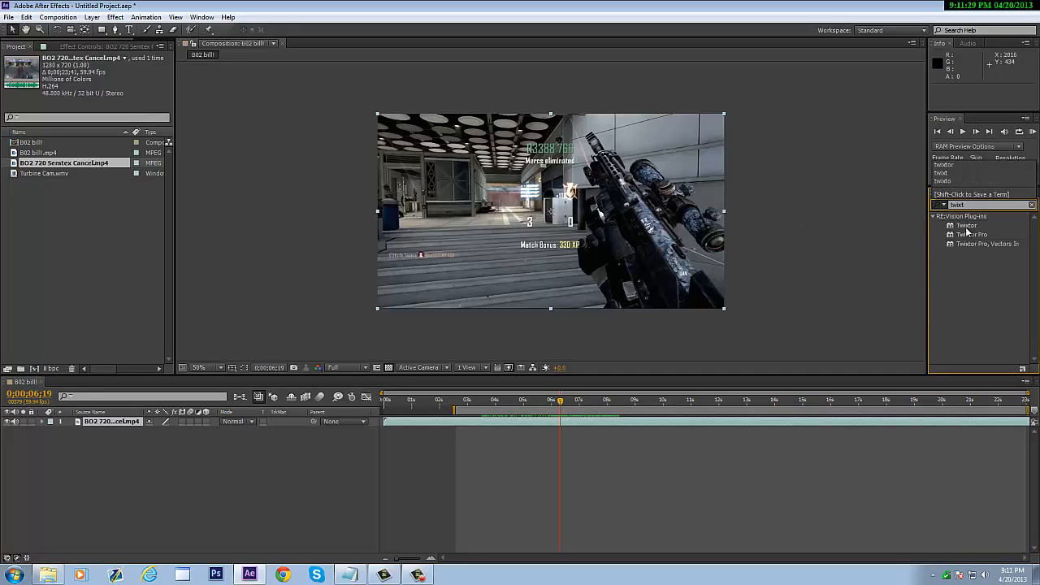
left_click_drag(967, 225, 564, 422)
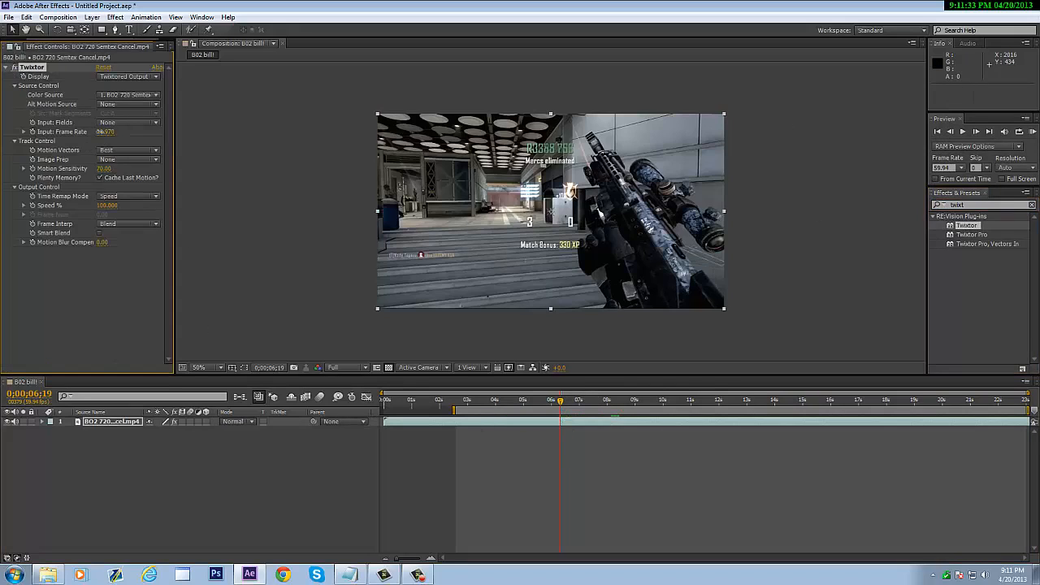
- Set Twixtor's Input Frame Rate to 59.94
left_click(106, 131)
type("59.94")
left_click(108, 278)
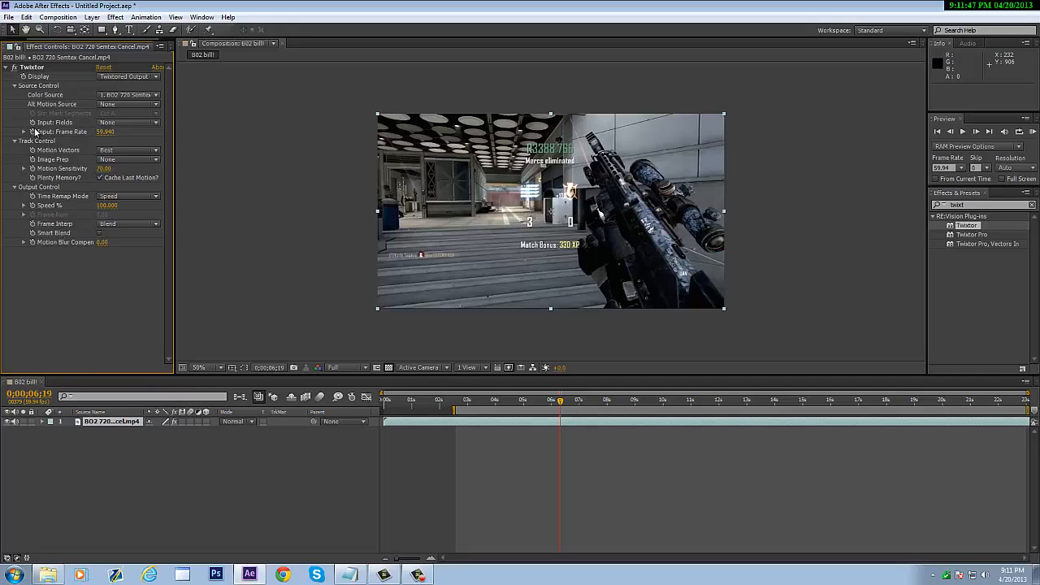
- Keyframe Twixtor's Speed %, then step ahead to 0;00;06;22 and lower it to 8%
left_click(32, 205)
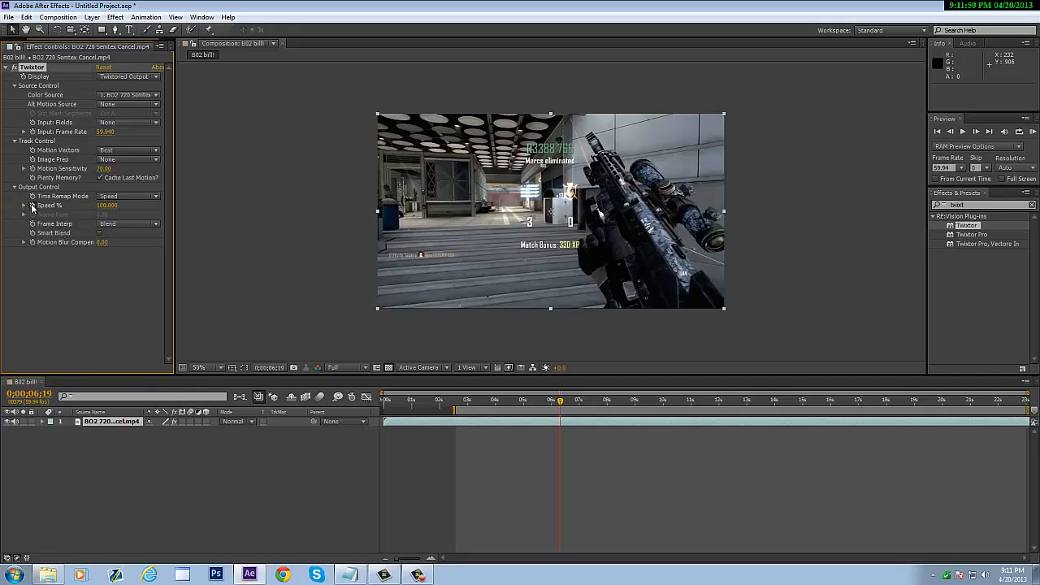
left_click(977, 134)
left_click(975, 130)
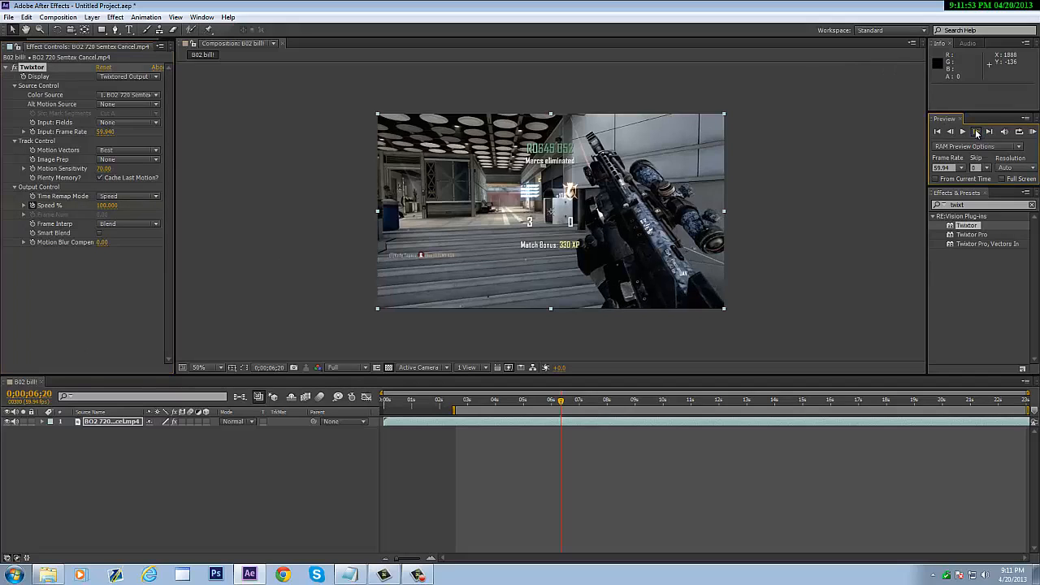
left_click(975, 129)
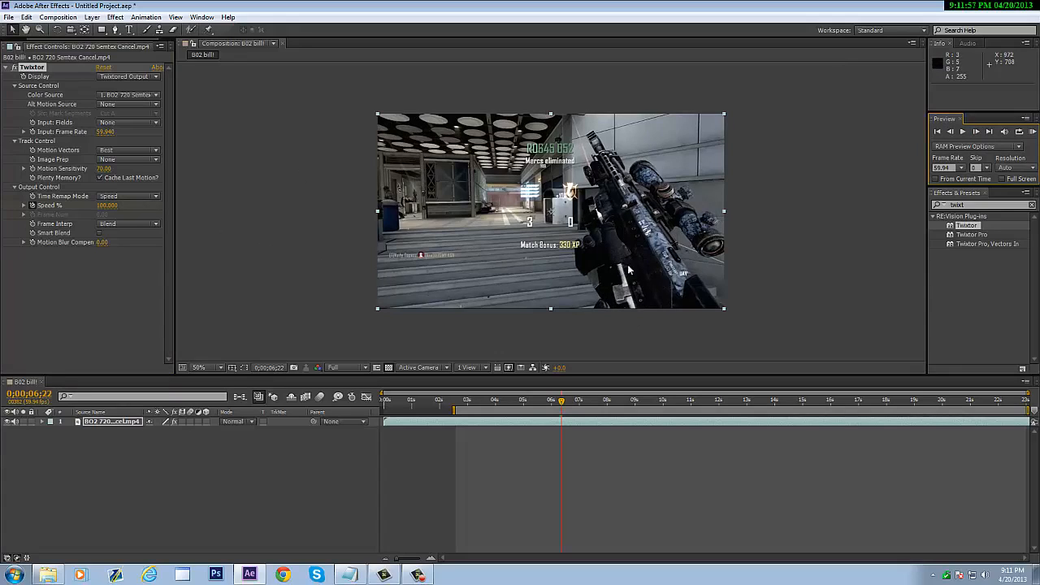
left_click(106, 206)
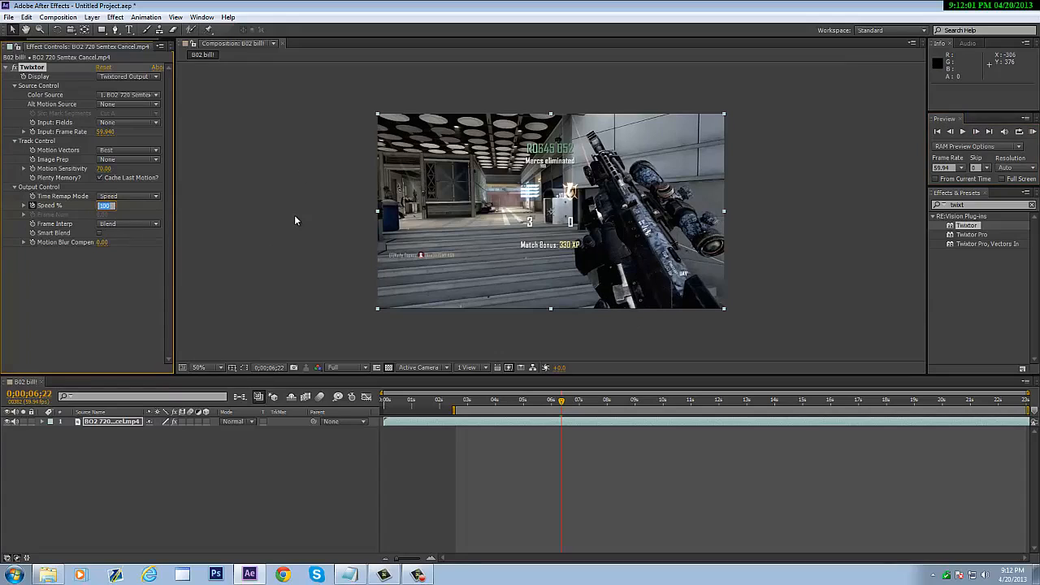
type("8")
key("Return")
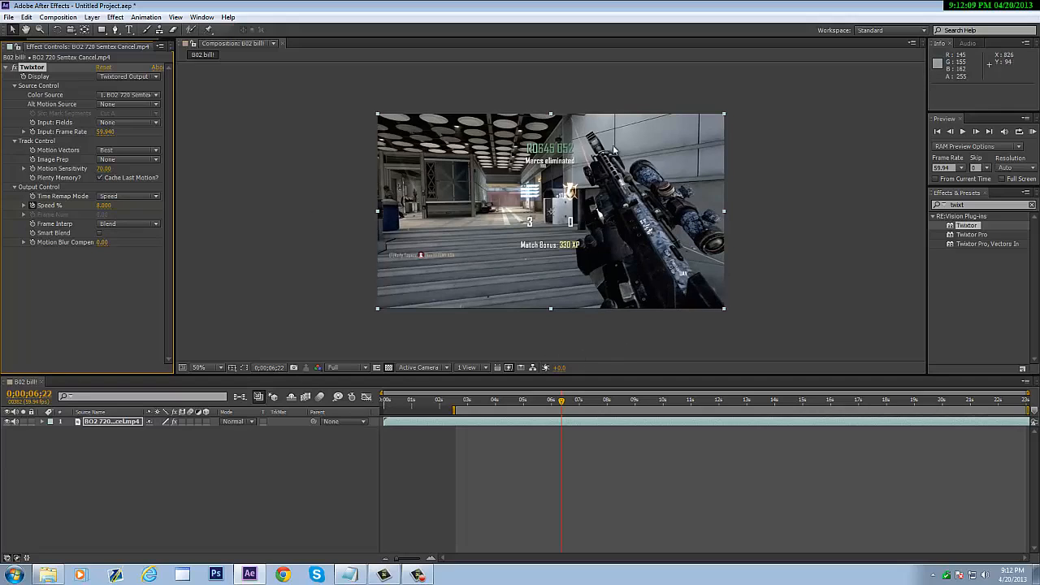
- Delete Twixtor from the Semtex Cancel clip, return to 0;00;06;20 and select the layer
left_click(33, 68)
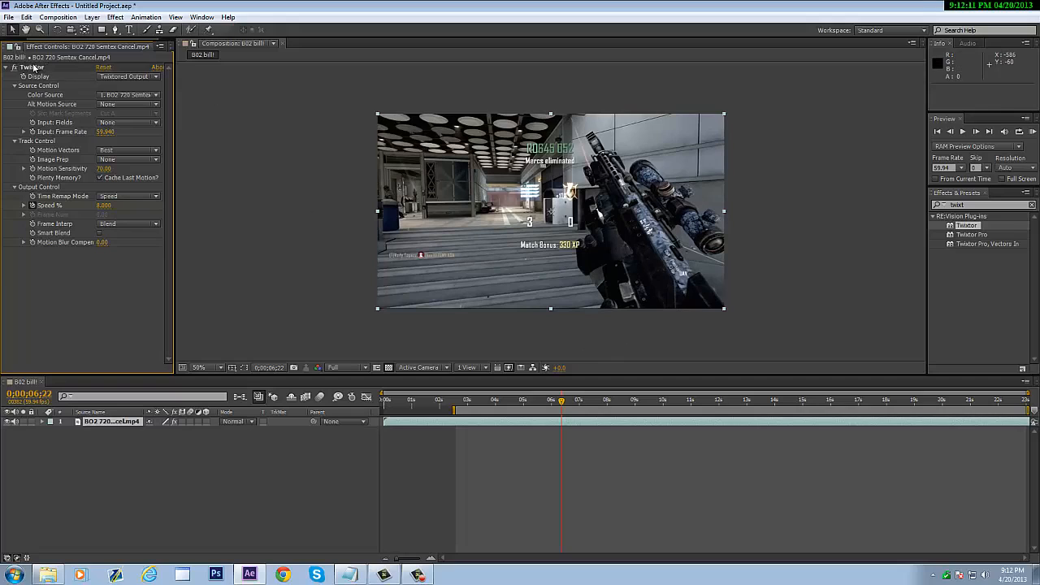
left_click(36, 70)
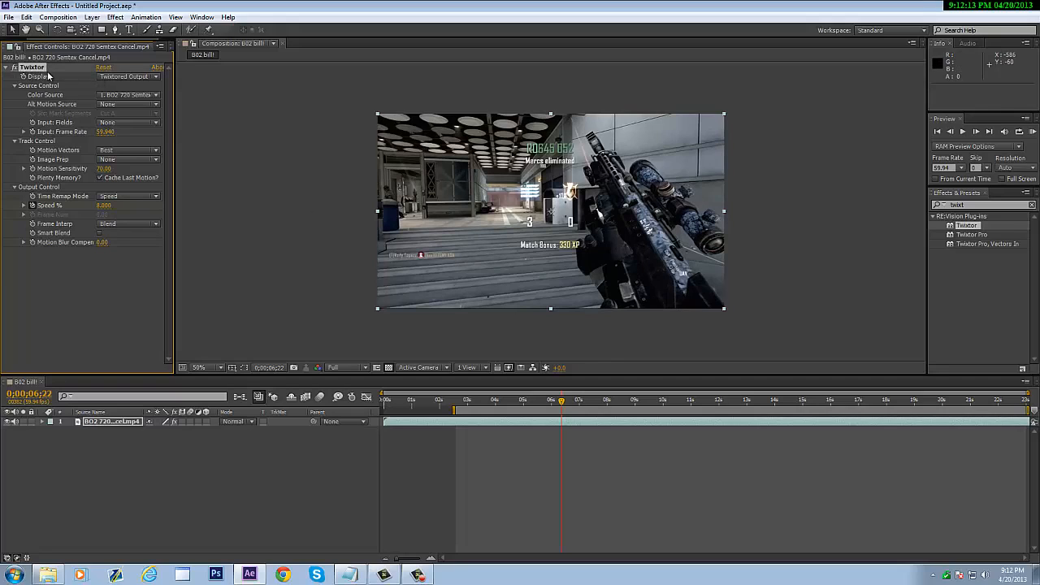
key("Delete")
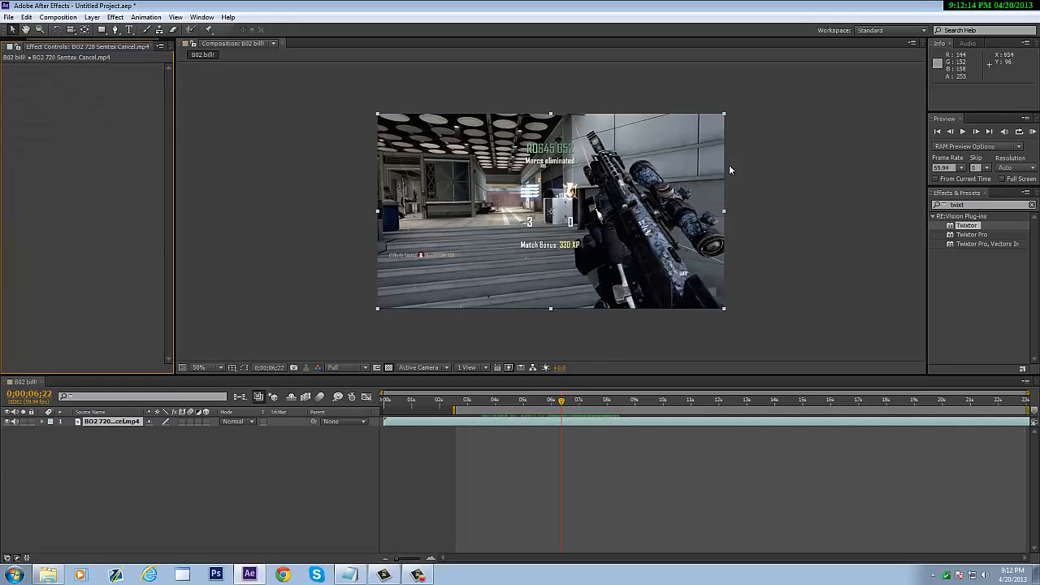
left_click(951, 131)
left_click(951, 131)
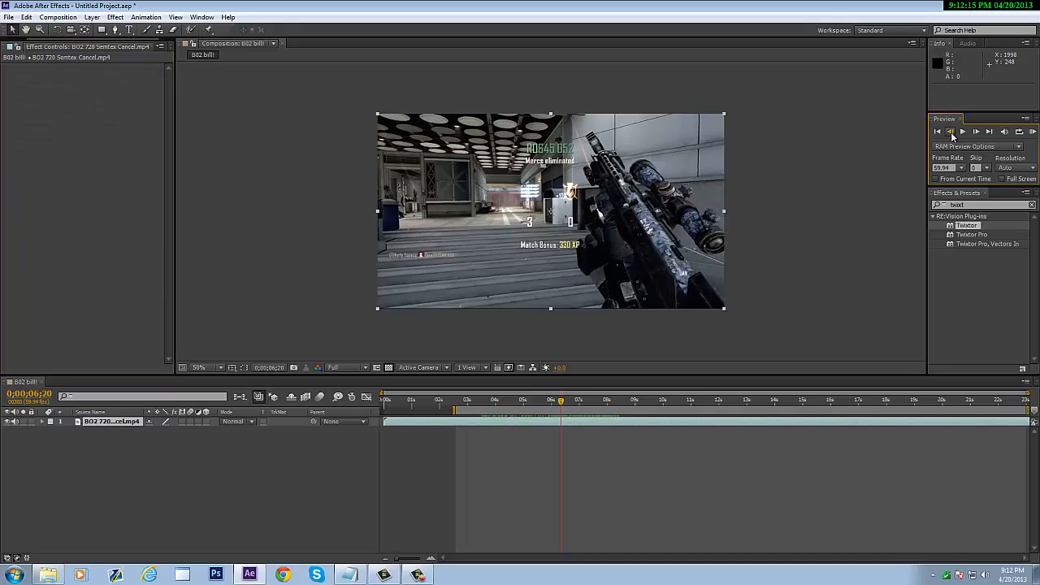
left_click(569, 429)
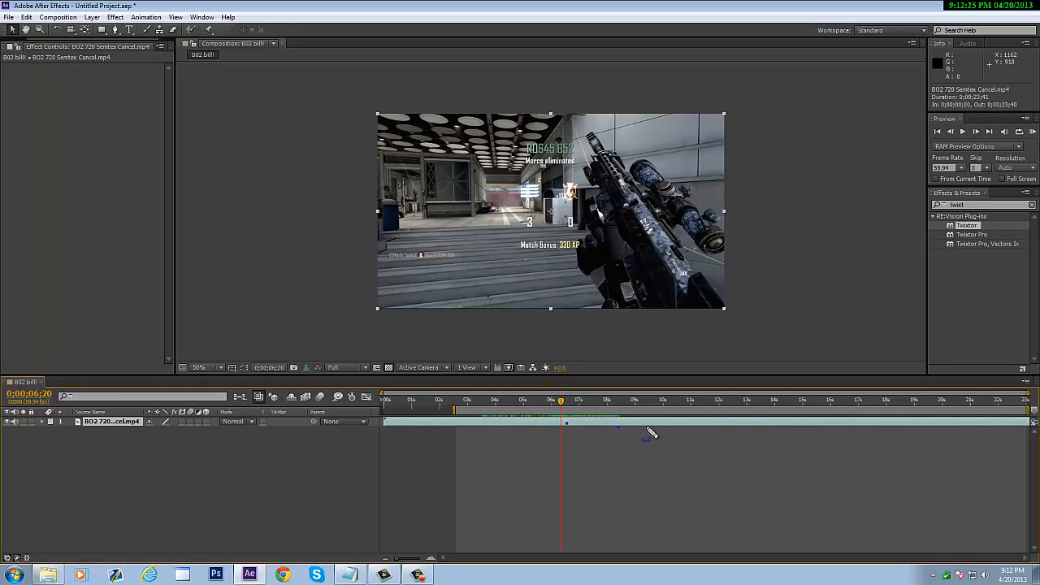
- Undo the last edit and make several drags in the After Effects window
key("ctrl+z")
left_click(13, 30)
left_click_drag(249, 142, 263, 189)
left_click_drag(265, 128, 417, 137)
mouse_move(460, 147)
left_mouse_down()
mouse_move(597, 305)
mouse_move(683, 312)
left_mouse_up()
left_click_drag(768, 248, 809, 260)
left_click_drag(799, 290, 865, 334)
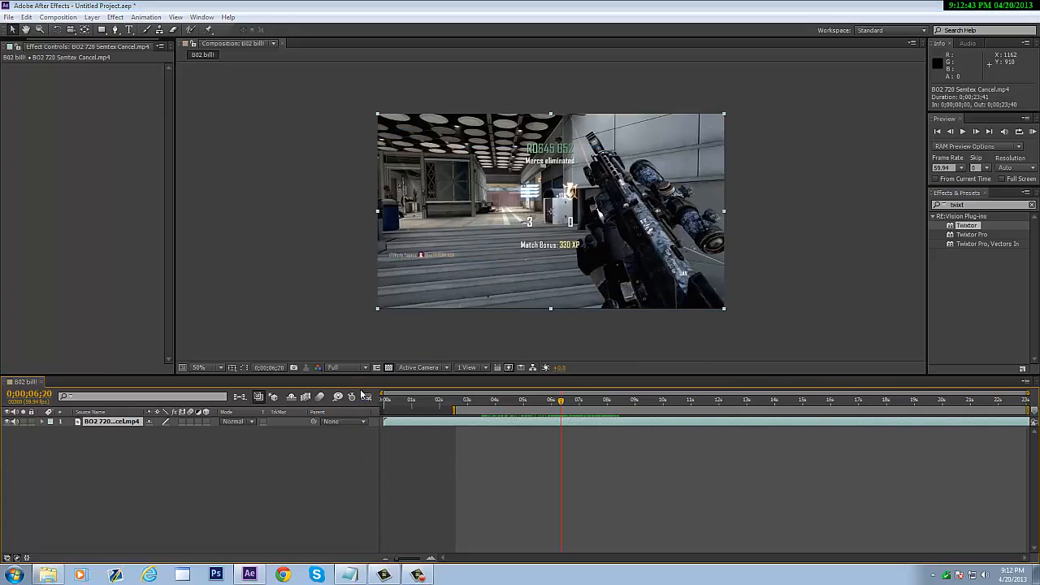
- Use Edit > Split Layer to cut the selected Semtex Cancel layer at 0;00;06;20
right_click(560, 420)
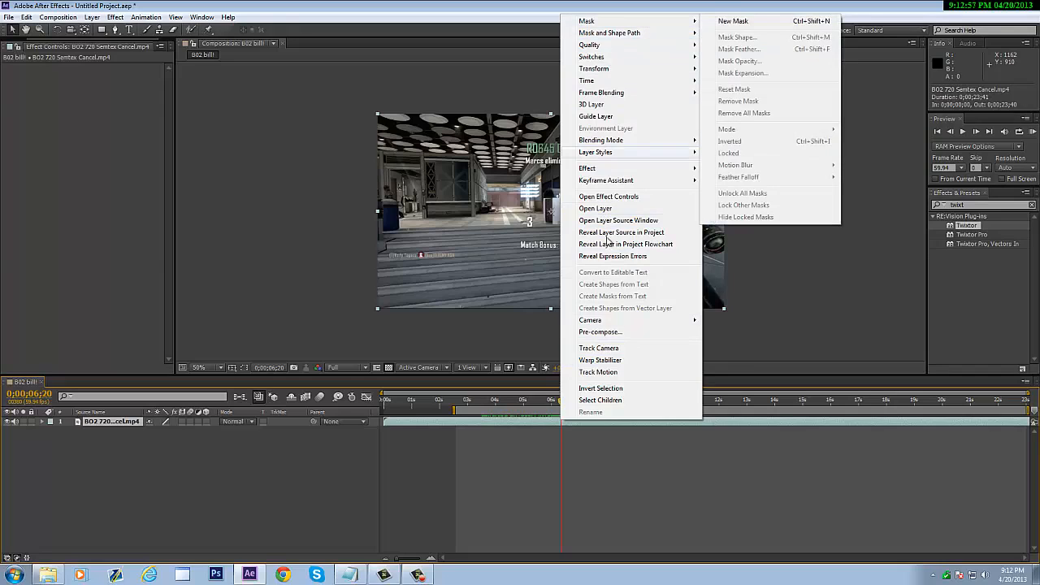
left_click(559, 423)
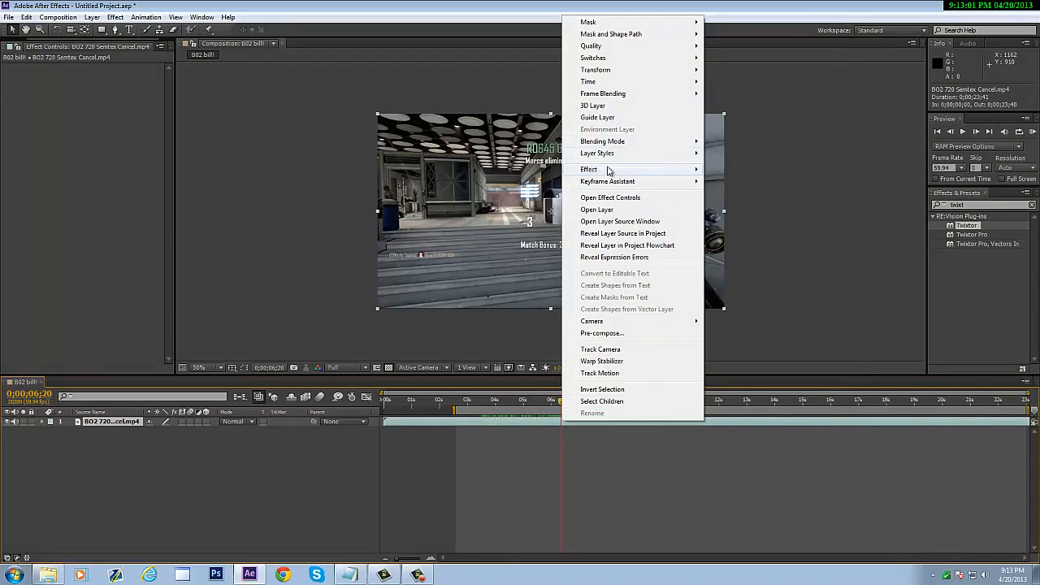
mouse_move(617, 170)
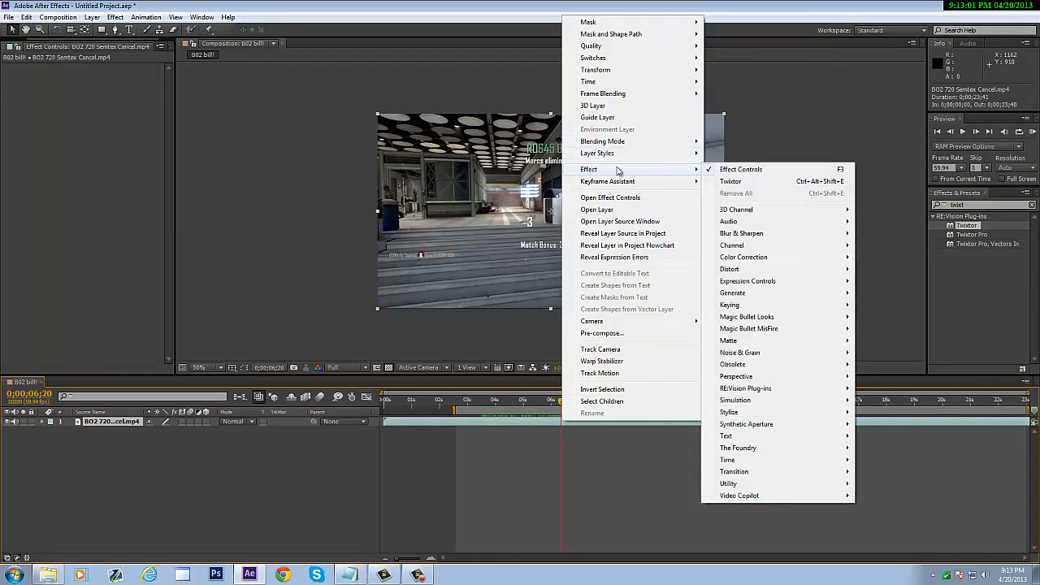
left_click(28, 18)
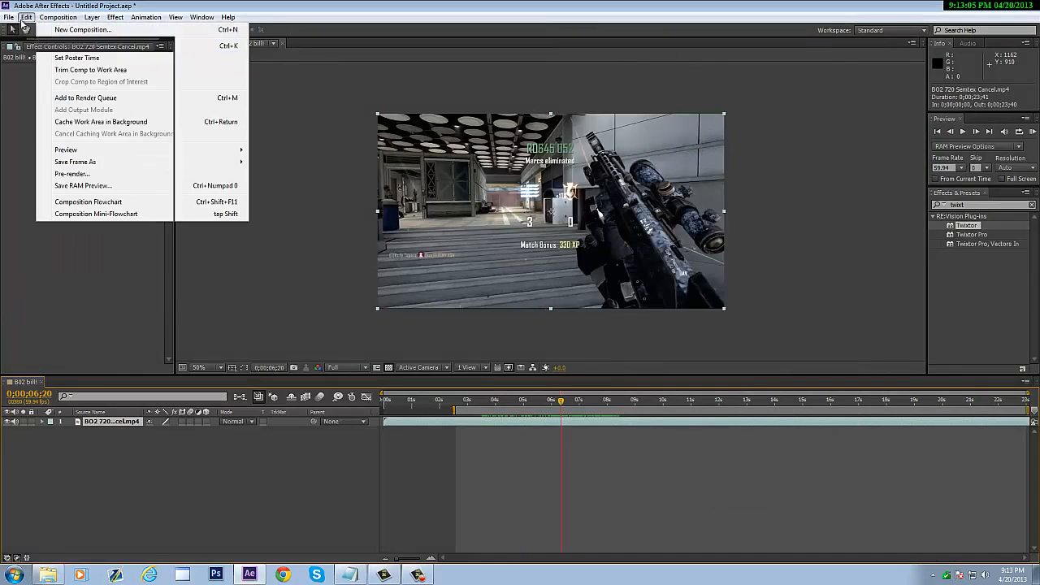
mouse_move(24, 23)
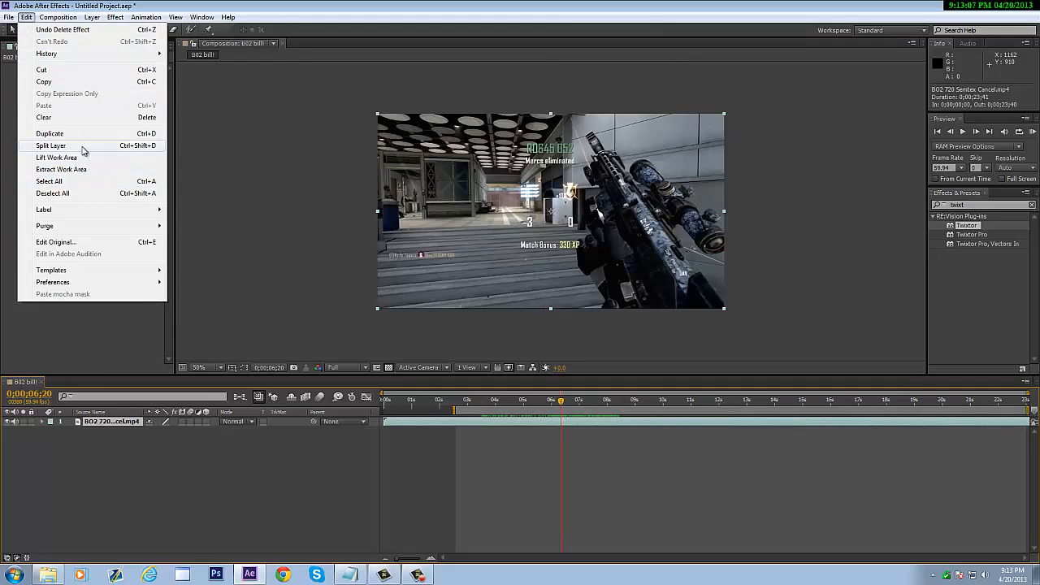
left_click(50, 145)
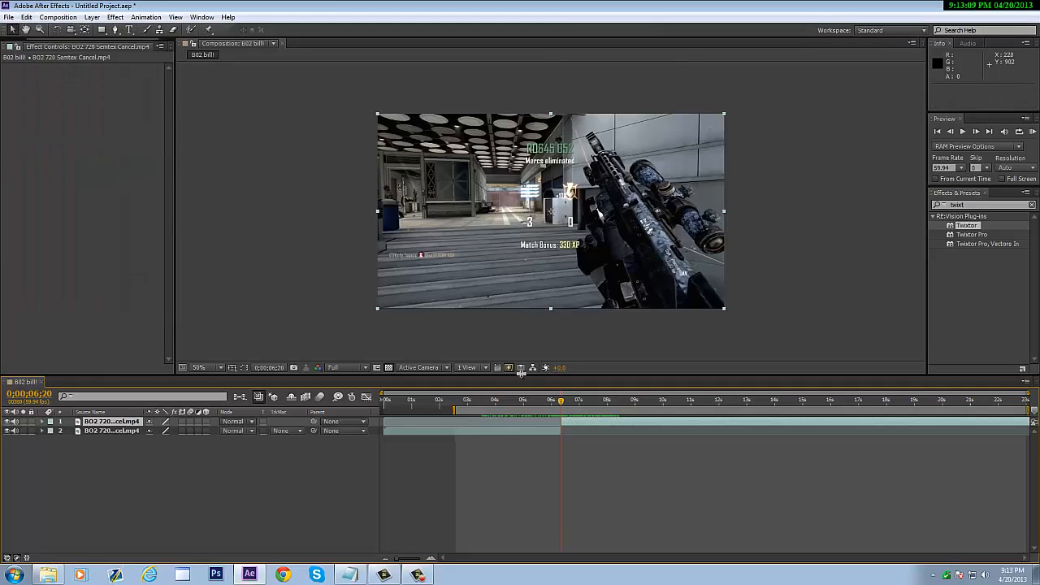
- Set the upper layer's Twixtor Input Frame Rate to 59.94 and keyframe Speed down to 8%
left_click_drag(977, 222, 618, 422)
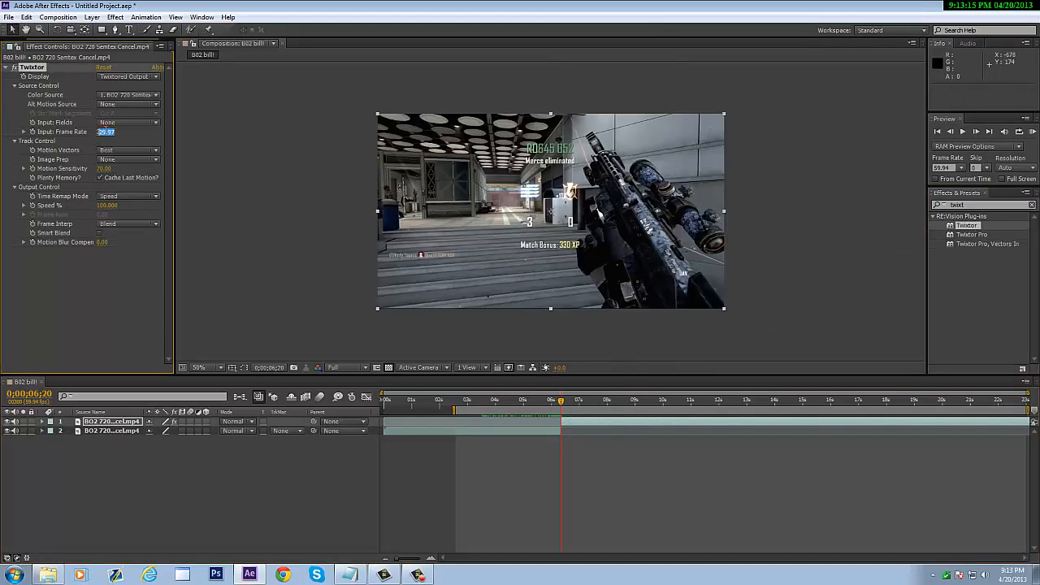
type("59.94")
left_click(31, 207)
left_click(976, 131)
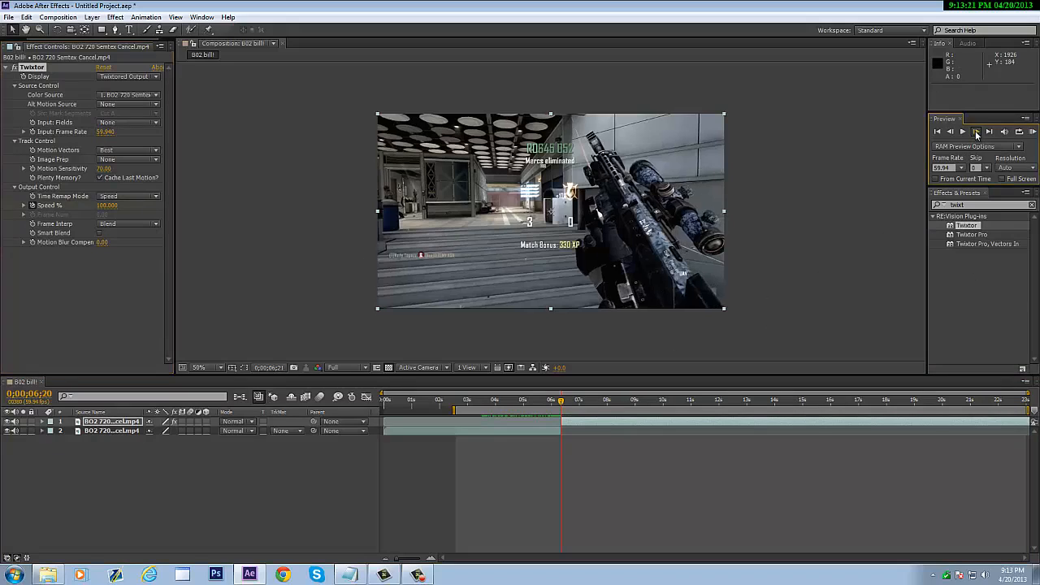
left_click(975, 131)
left_click(108, 206)
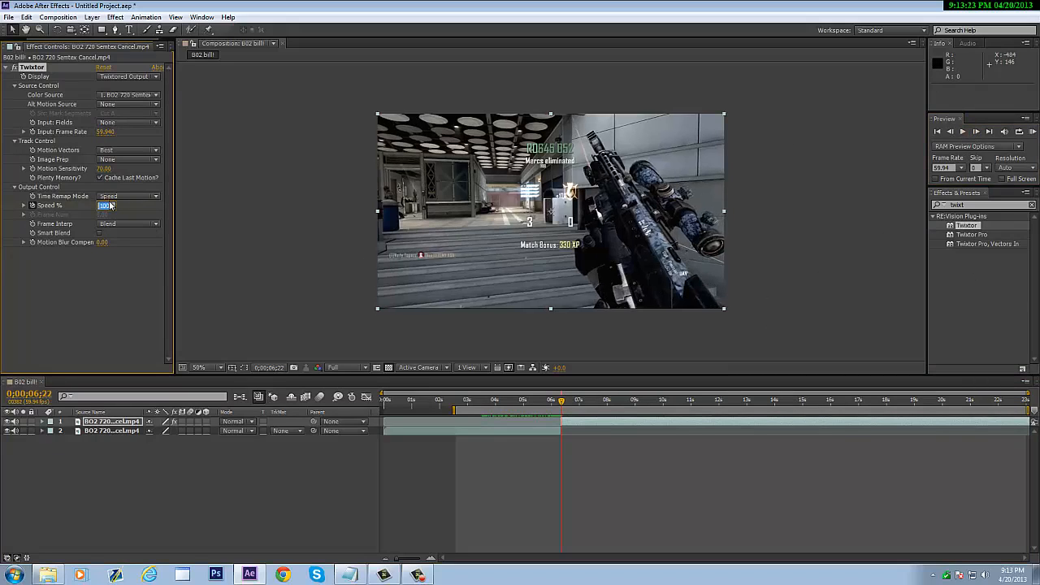
key("Return")
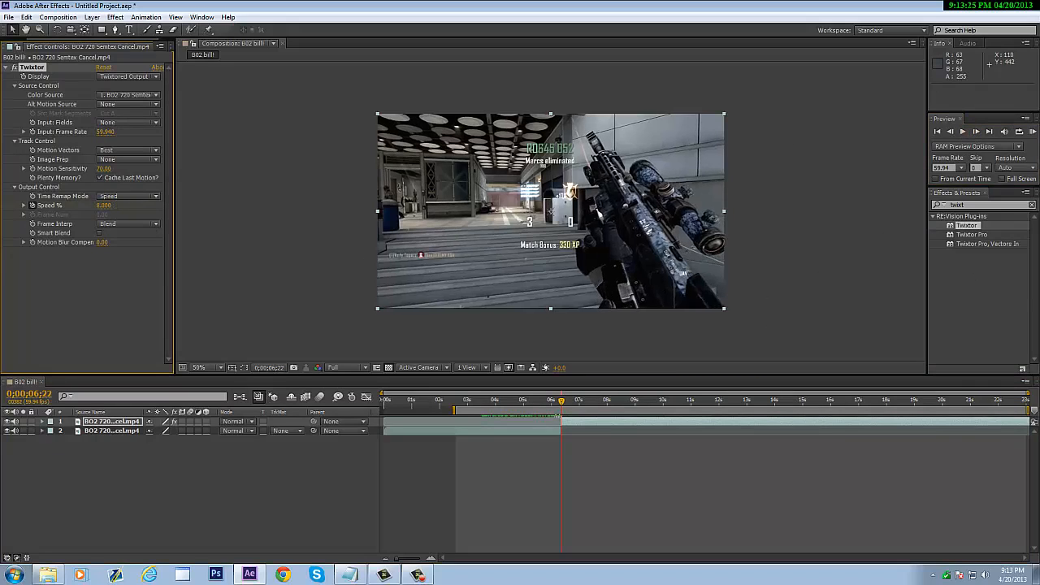
left_click_drag(572, 405, 674, 400)
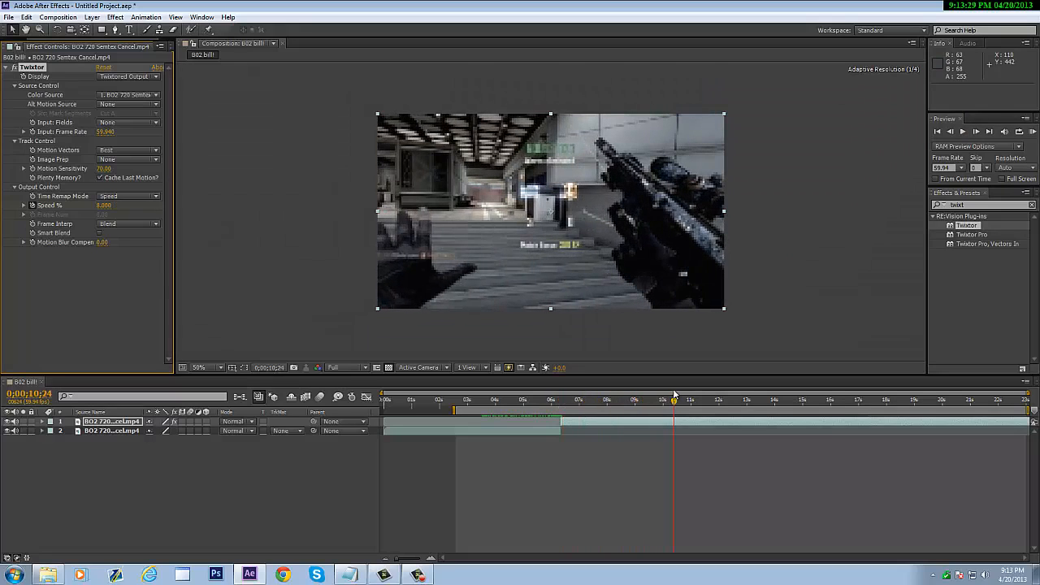
- Preview the slowed-down section of the split clip, then stop playback
left_click(1031, 130)
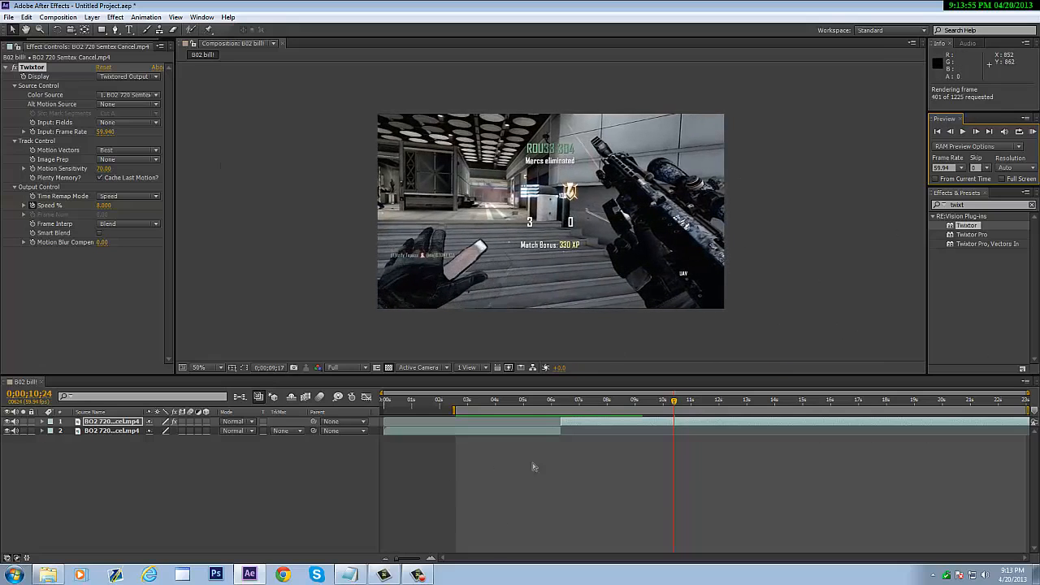
left_click(430, 576)
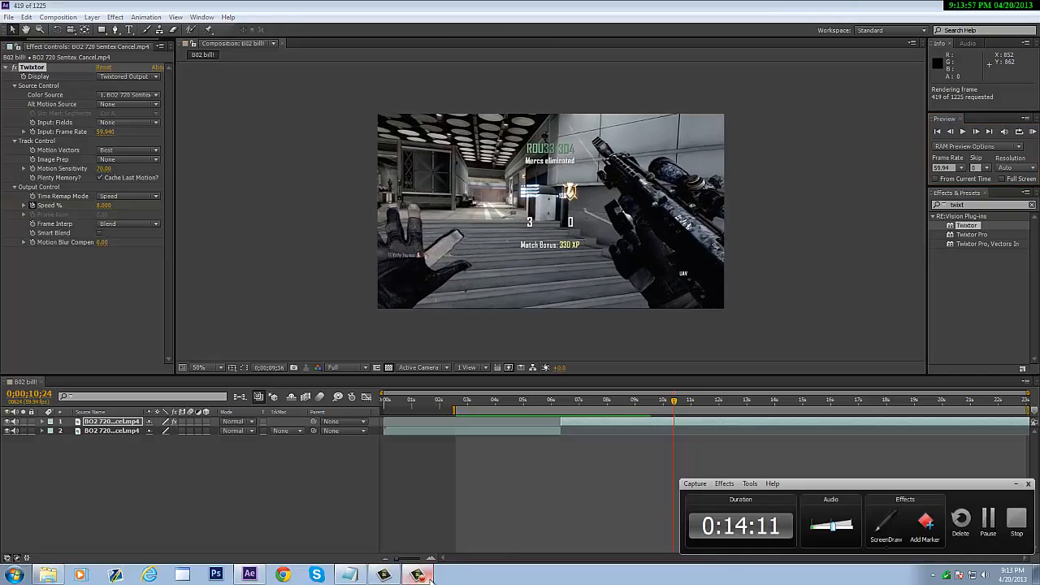
left_click(431, 576)
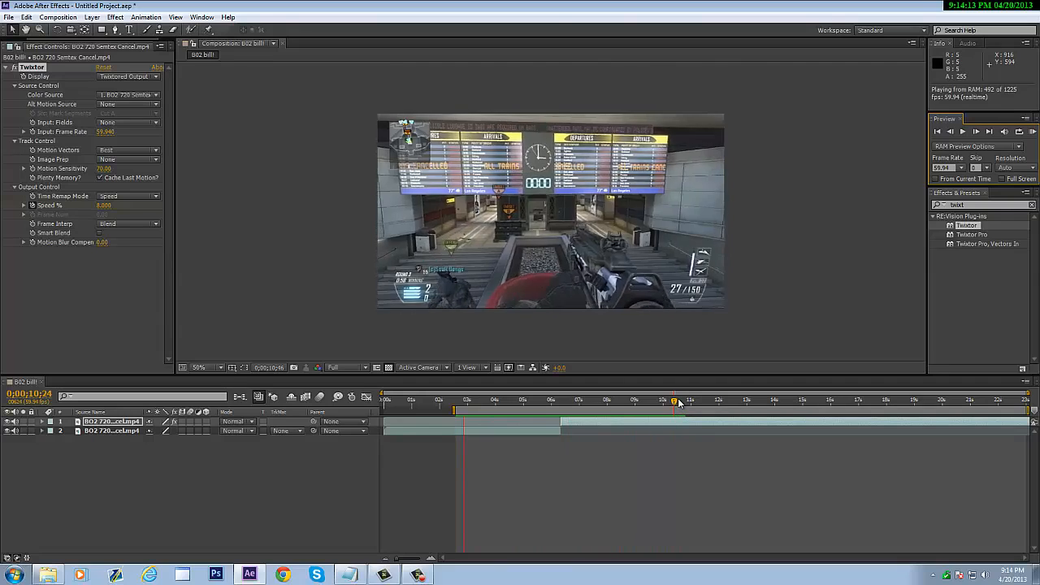
left_click(674, 403)
- Move to the sniper shot at 0;00;05;41 and switch off audio on layers 1 and 2
left_click_drag(664, 408, 543, 410)
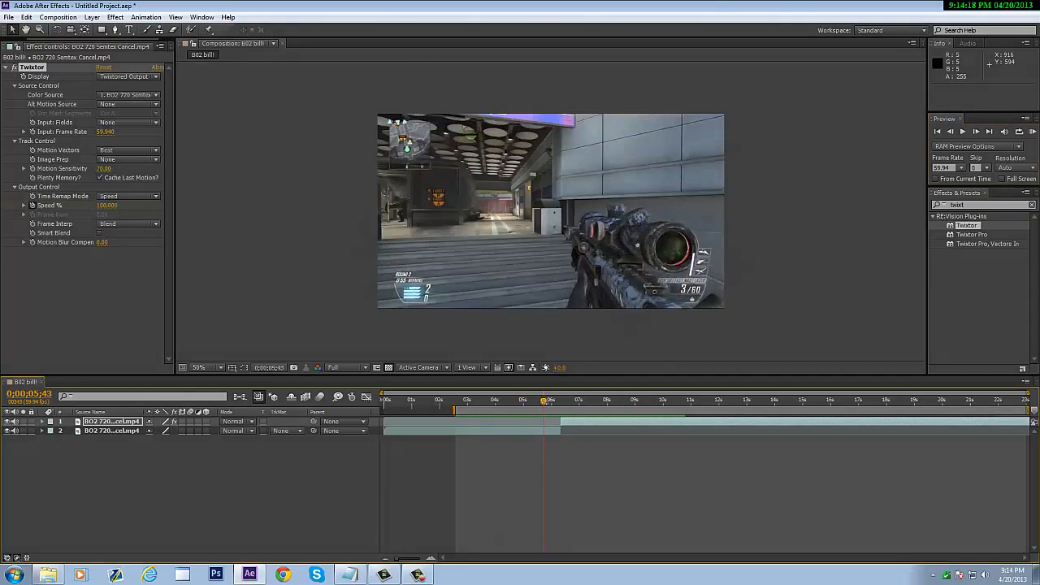
left_click(950, 132)
left_click(951, 132)
left_click(950, 132)
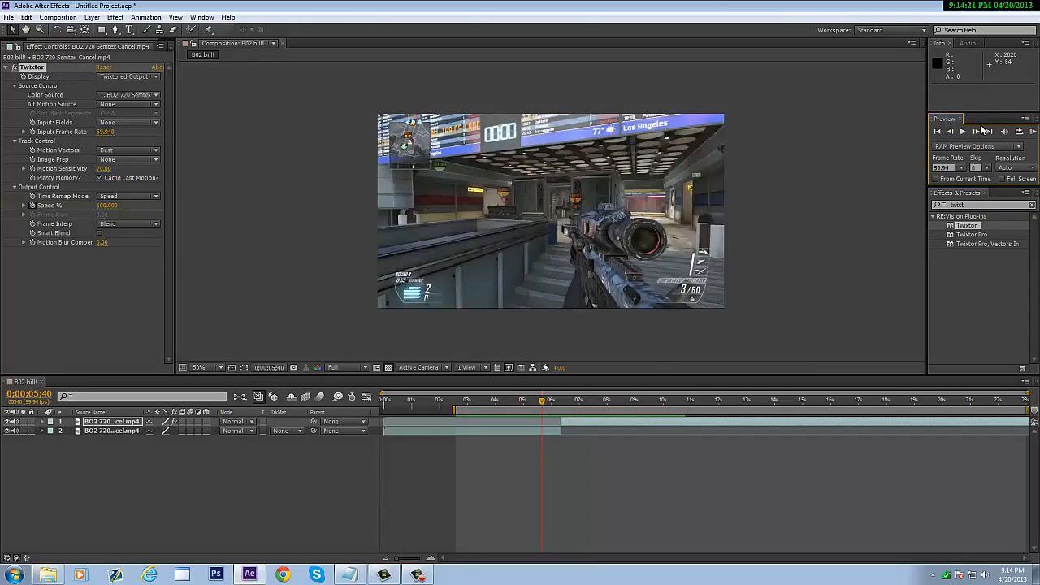
left_click(977, 131)
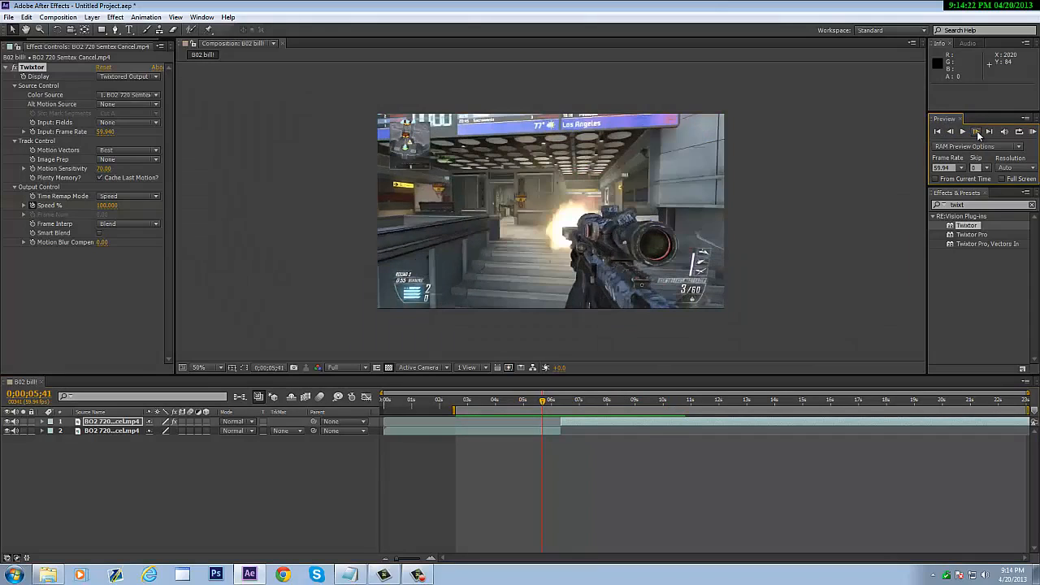
left_click(15, 422)
left_click(16, 431)
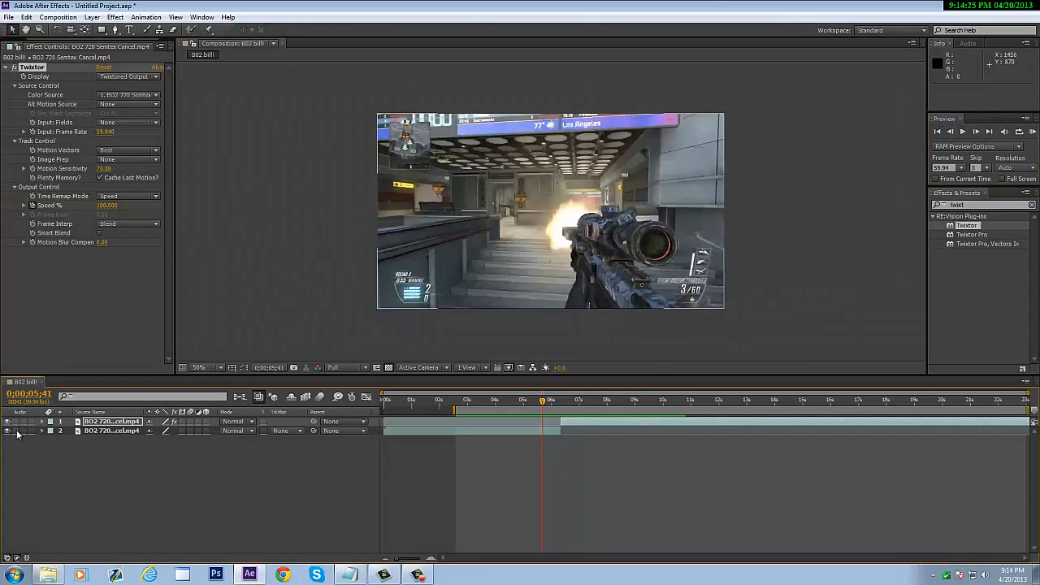
left_click(15, 430)
left_click(14, 422)
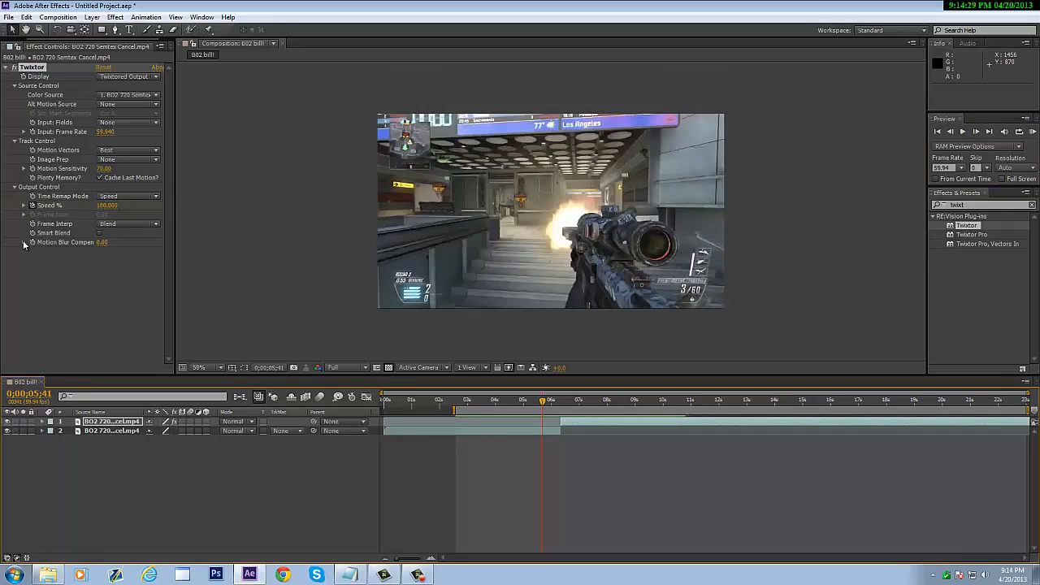
- Import DSR 50.mp3 from Desktop > Gun Sounds > Black Ops 2 > Sniper into the project
left_click(13, 46)
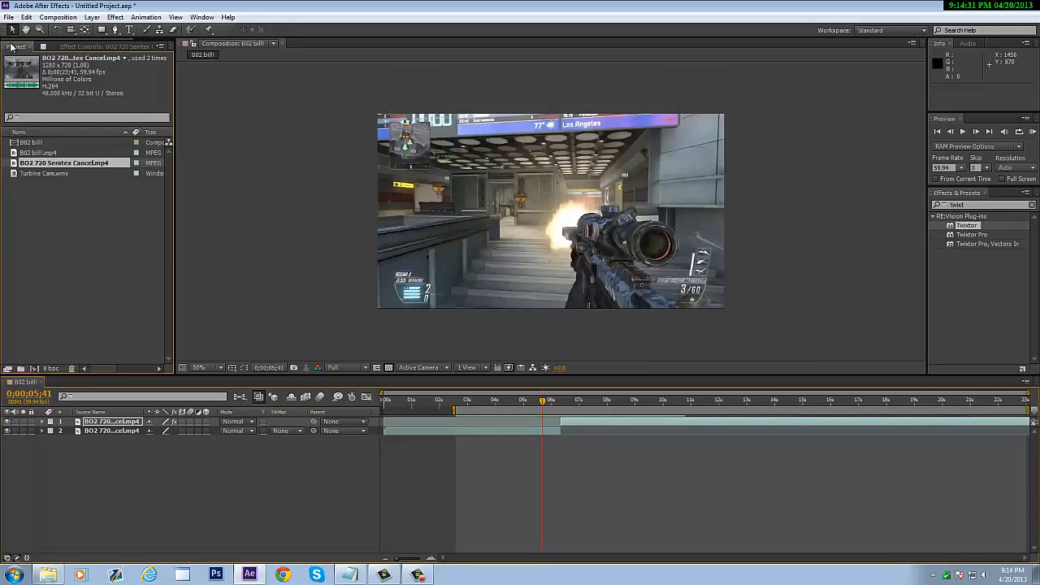
double_click(65, 203)
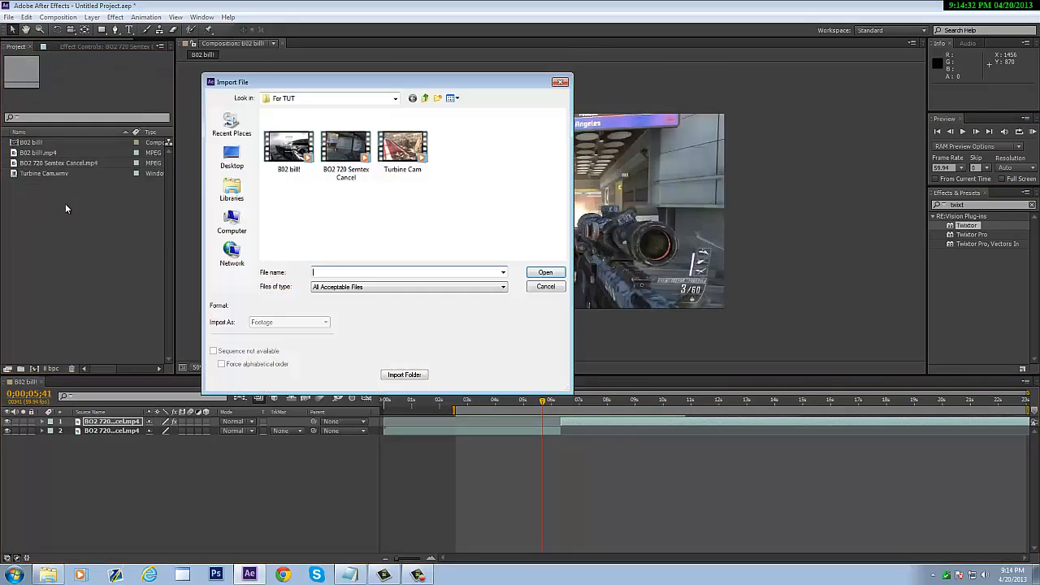
left_click(233, 161)
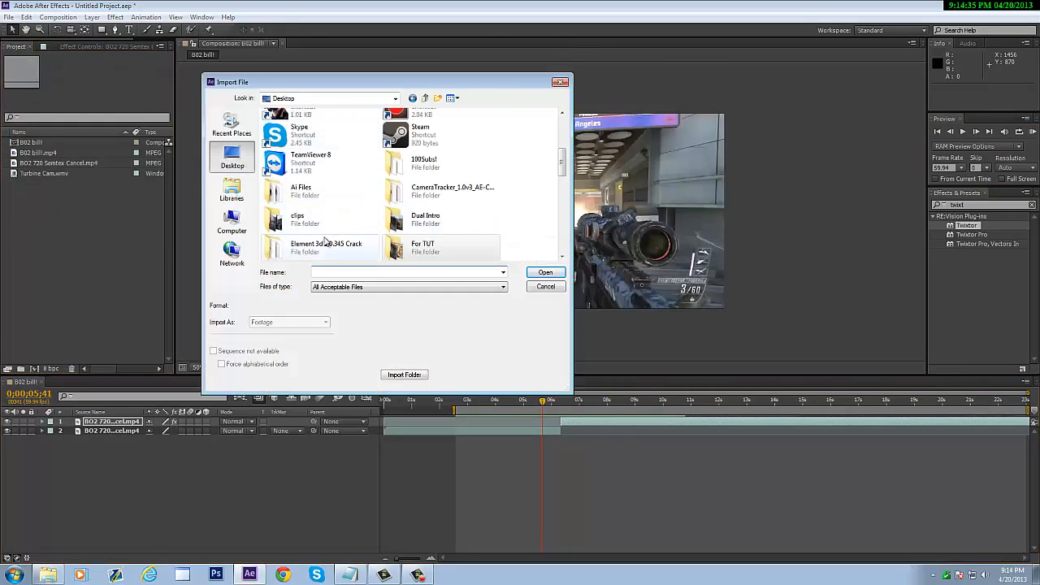
left_click(561, 256)
double_click(410, 198)
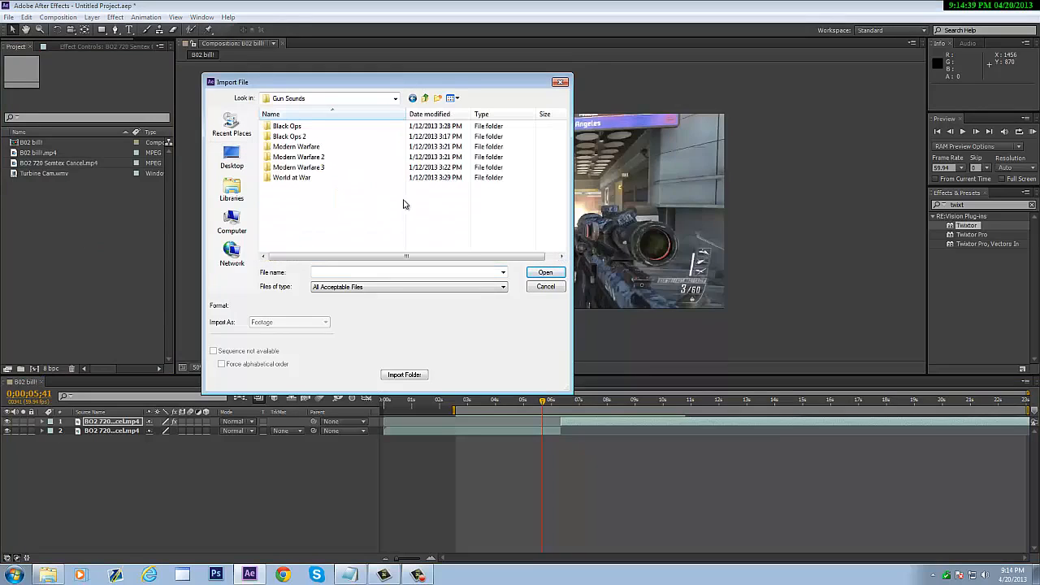
double_click(303, 138)
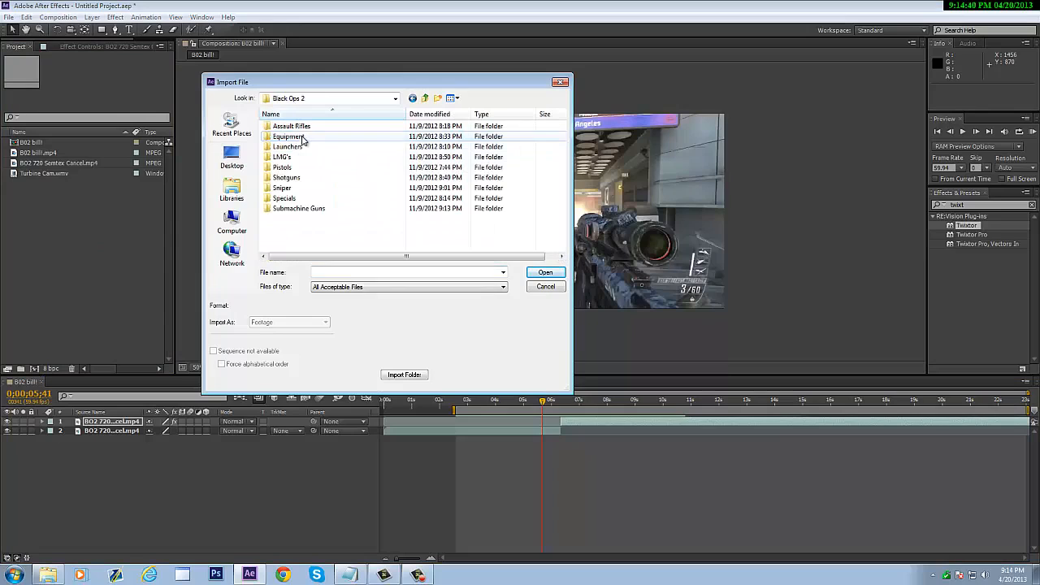
double_click(309, 196)
double_click(282, 137)
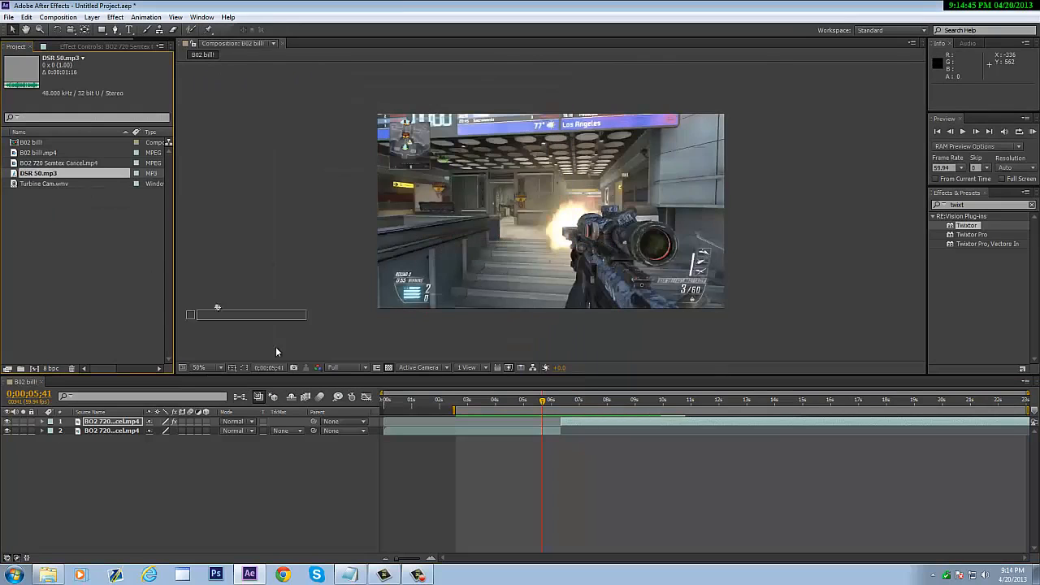
- Add DSR 50 to the timeline as a new layer starting at 0;00;05;41
left_click_drag(276, 351, 112, 249)
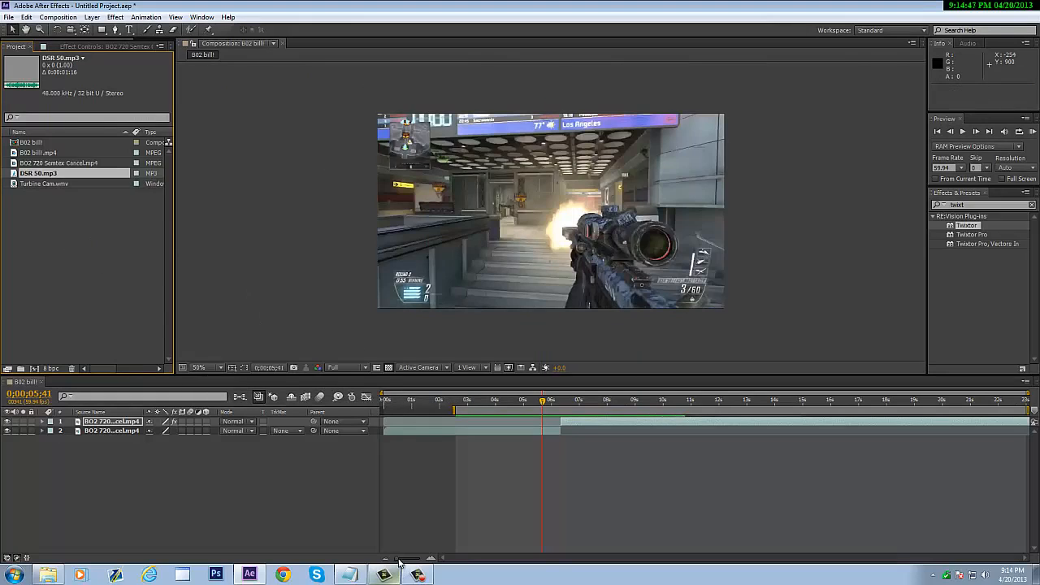
left_click_drag(398, 560, 427, 561)
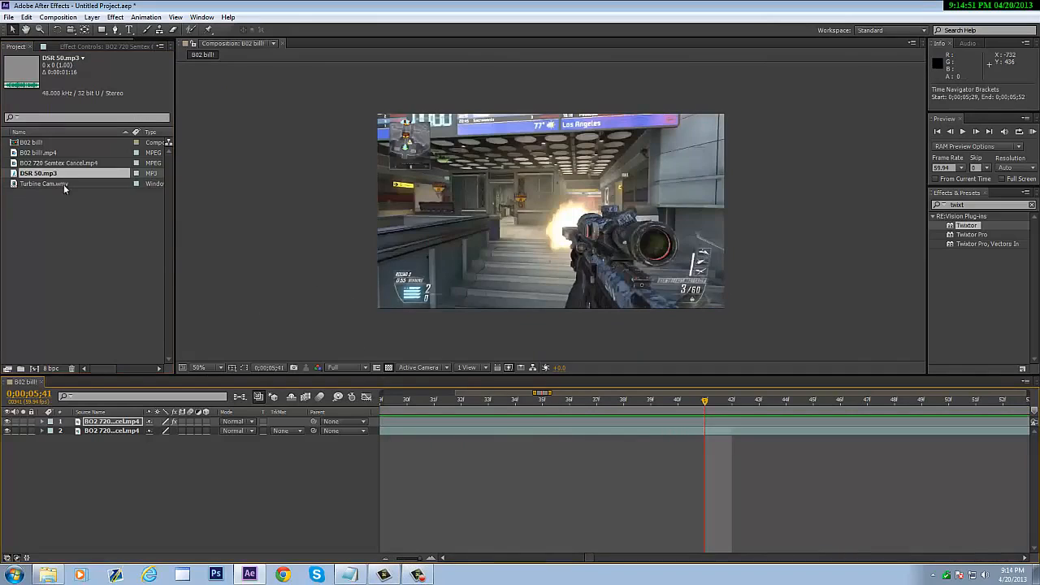
left_click_drag(38, 179, 707, 435)
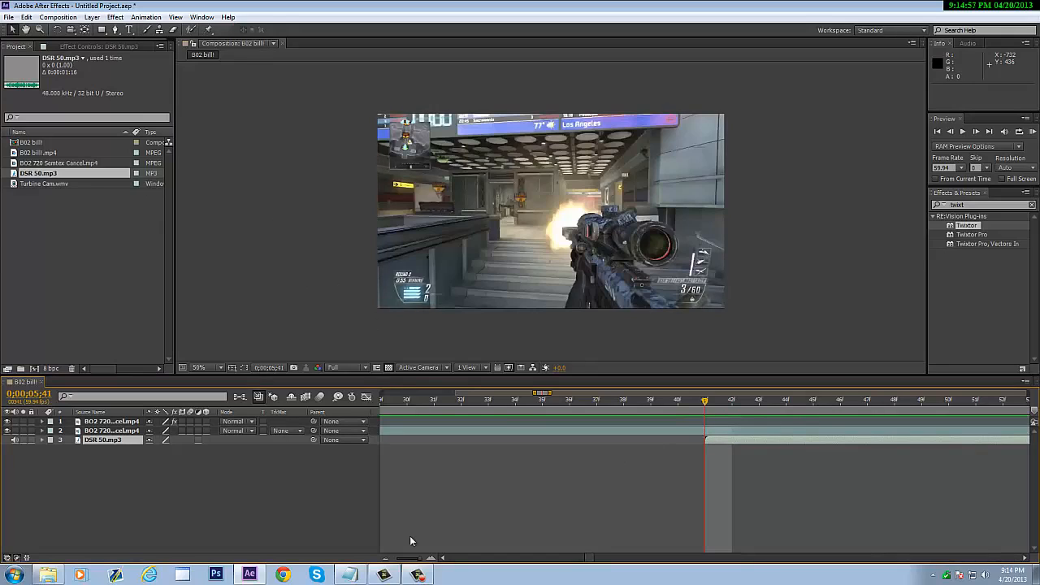
- Zoom the timeline out, preview the composition, and stop at 0;00;06;32
left_click_drag(408, 561, 388, 561)
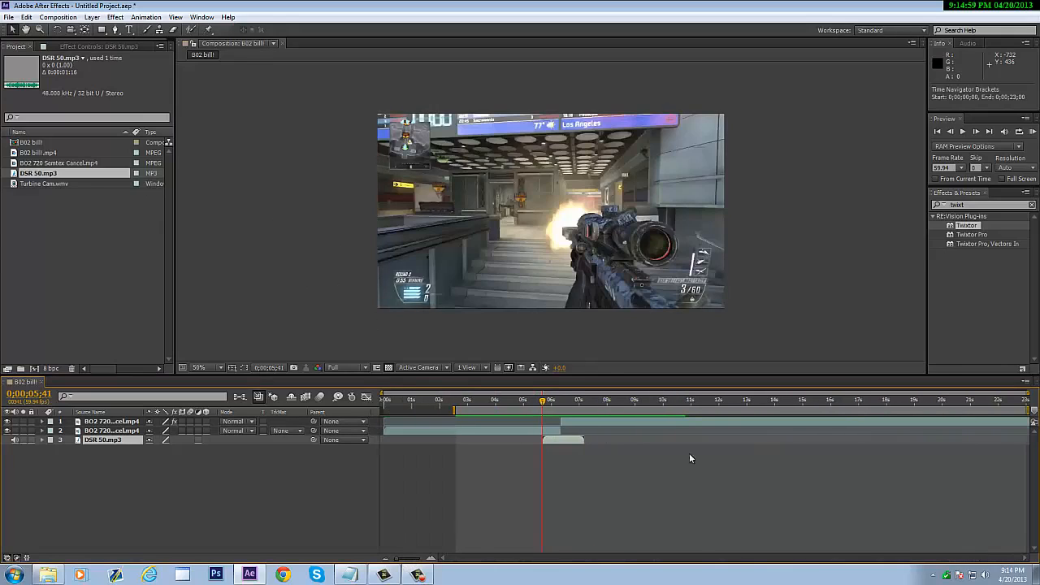
left_click(1035, 133)
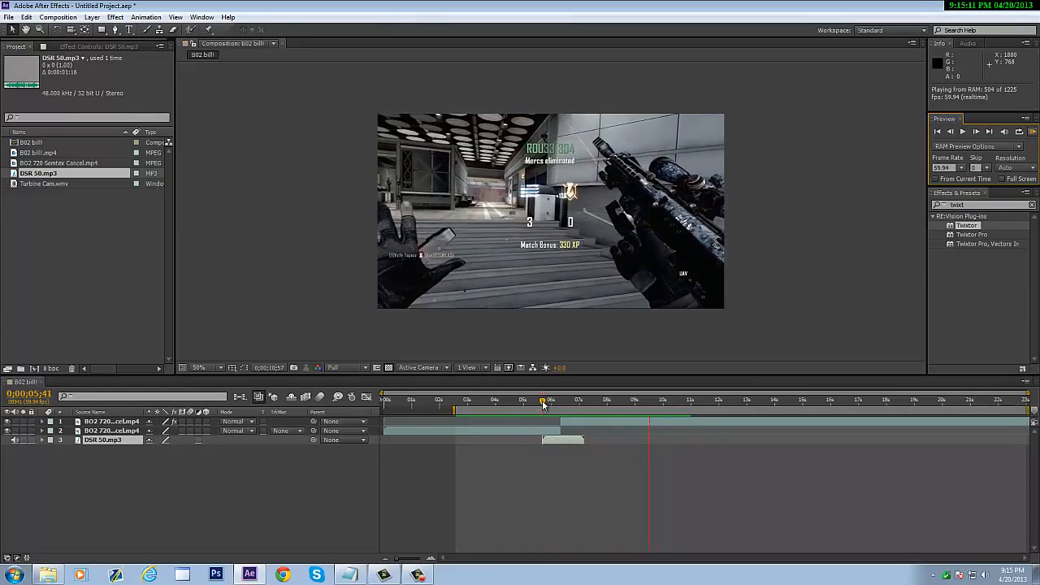
left_click_drag(542, 401, 566, 407)
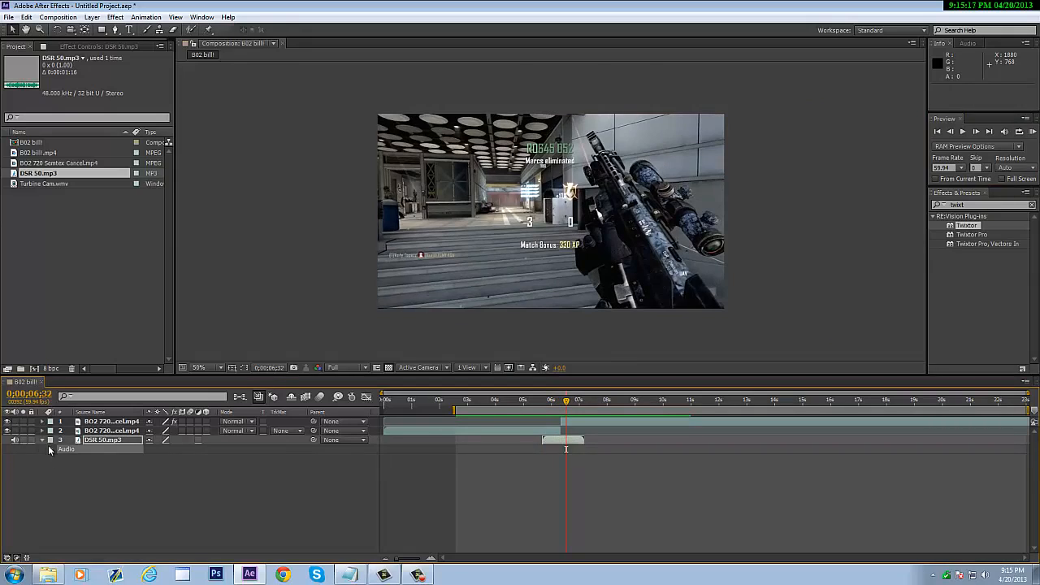
- Keyframe DSR 50's Audio Levels to fade from +0.00 dB to -48.00 dB, then preview
left_click(51, 450)
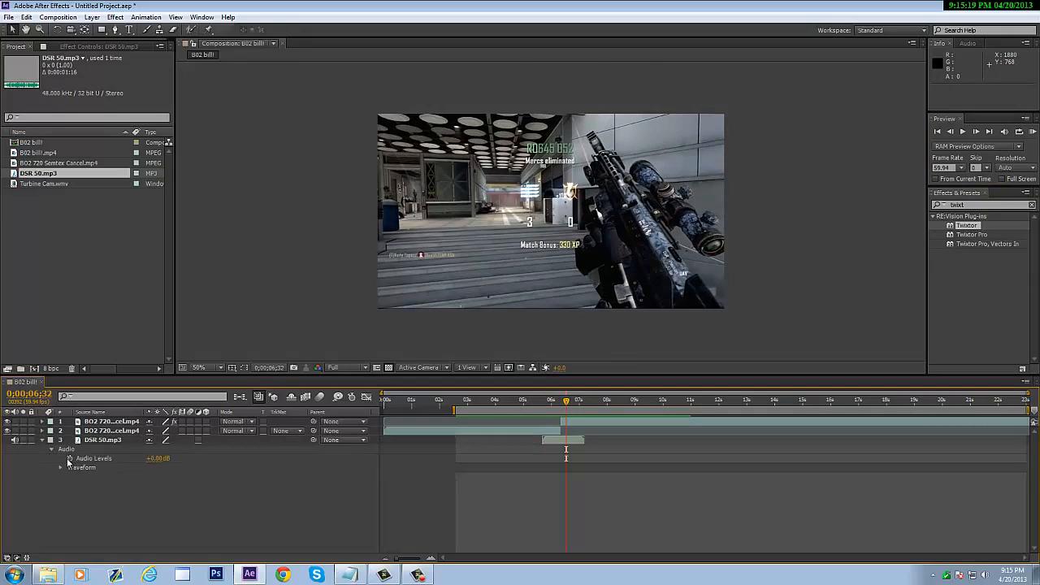
left_click(69, 458)
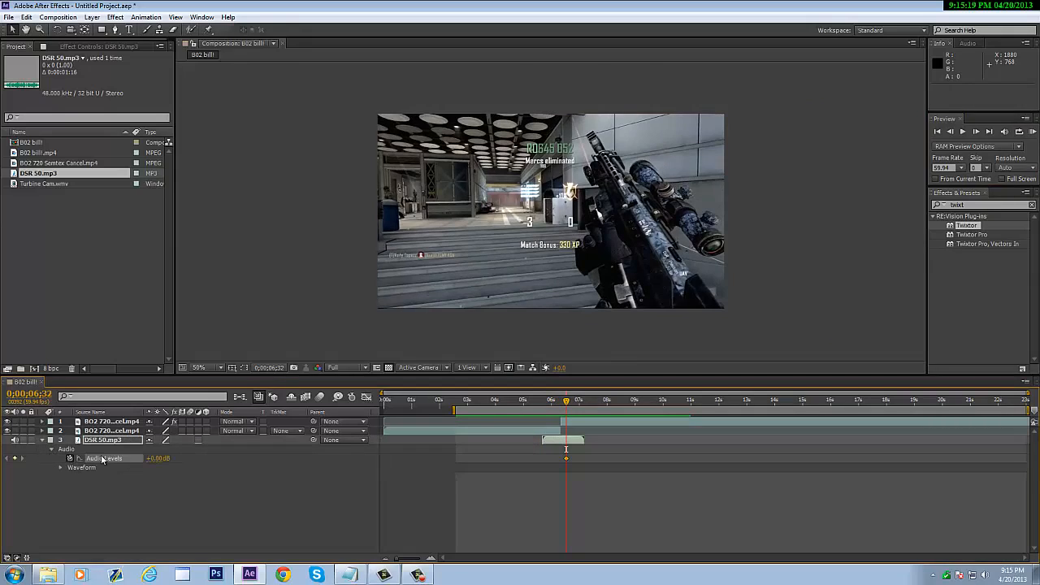
left_click(971, 131)
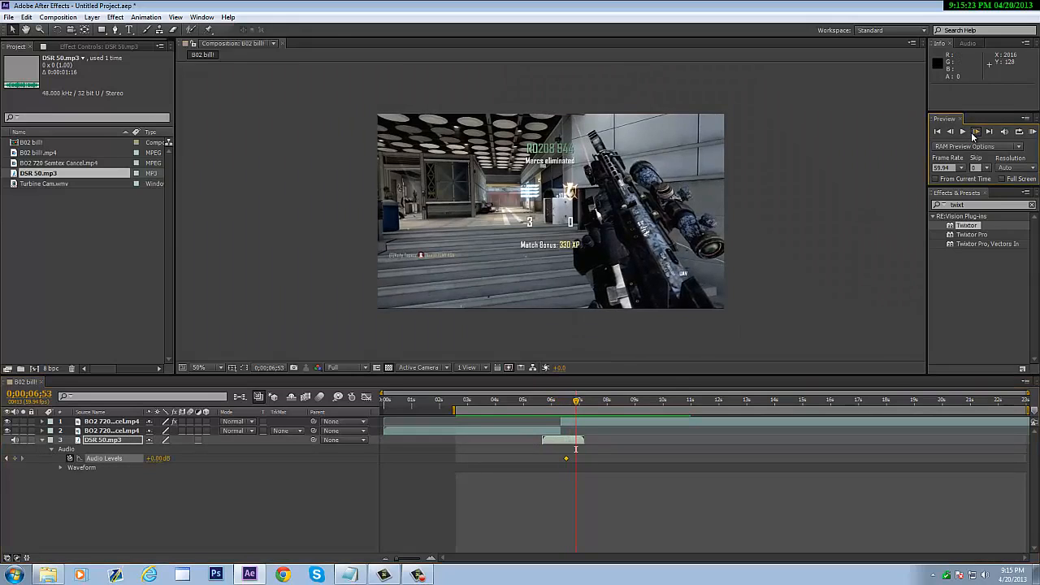
left_click(164, 458)
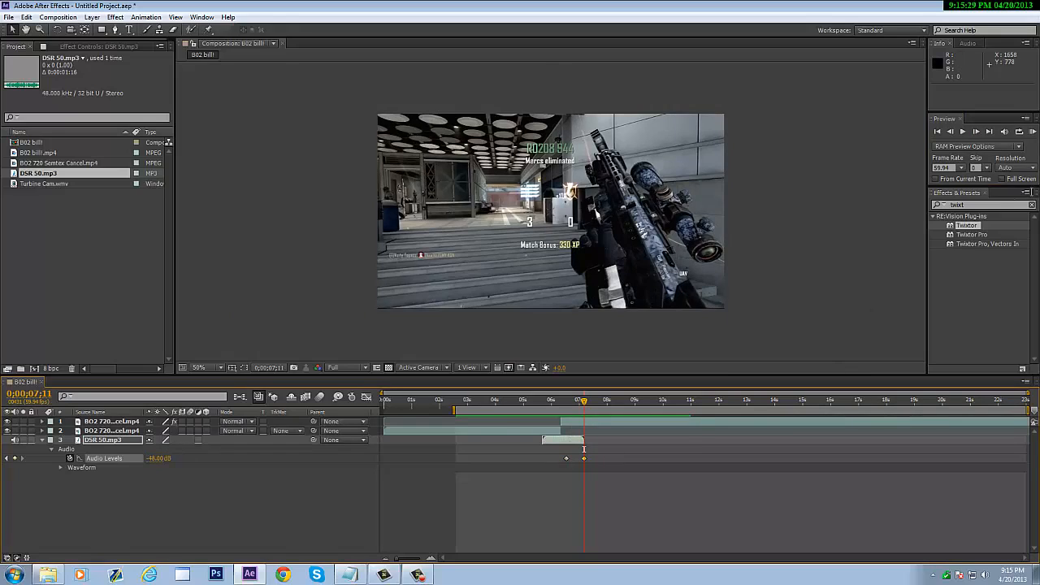
left_click(1033, 132)
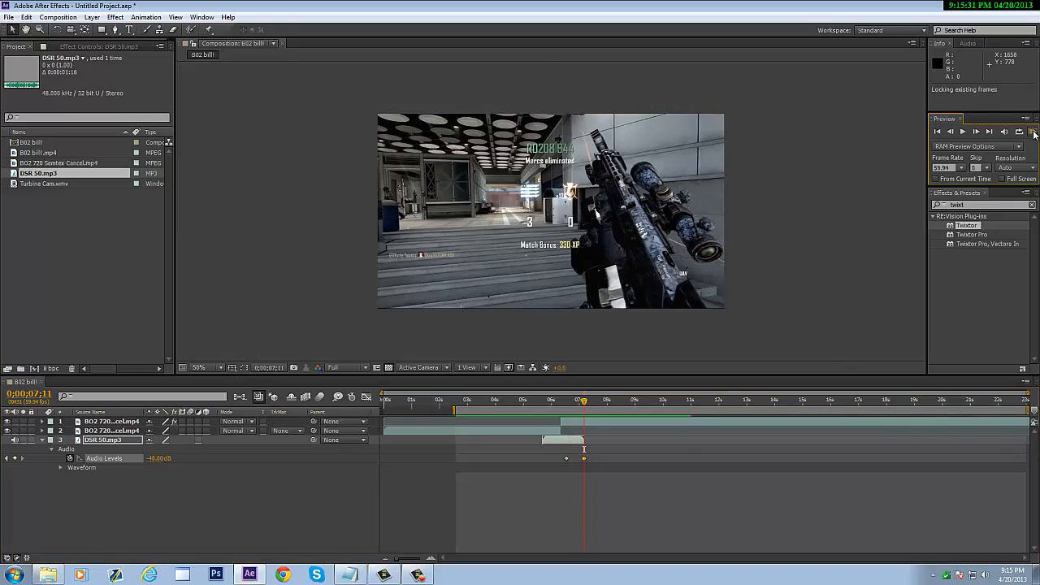